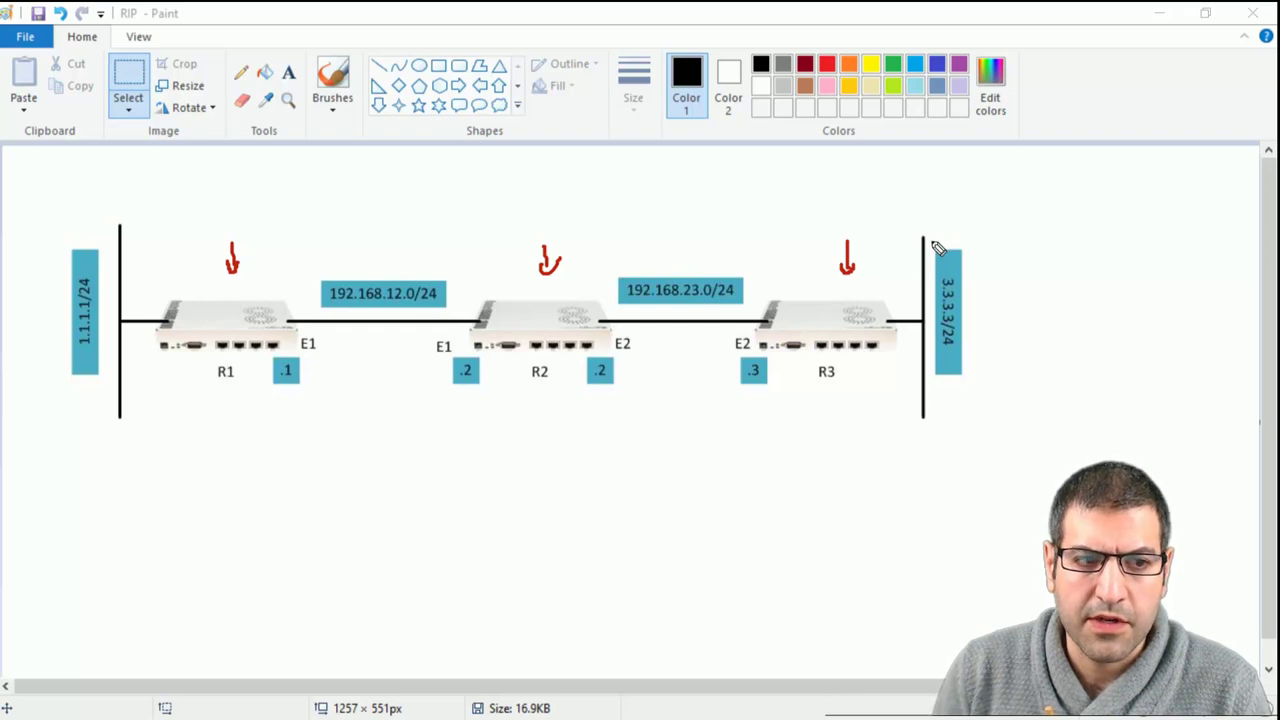
# Trace the path between R1 and R3 in pen on the network diagram, and tick lab tasks 1 and 2 on the PowerPoint slide.
pyautogui.moveTo(173, 278)
pyautogui.mouseDown()
pyautogui.moveTo(392, 169)
pyautogui.moveTo(736, 206)
pyautogui.moveTo(873, 280)
pyautogui.moveTo(895, 272)
pyautogui.moveTo(886, 300)
pyautogui.mouseUp()
pyautogui.moveTo(822, 394)
pyautogui.mouseDown()
pyautogui.moveTo(669, 457)
pyautogui.moveTo(425, 450)
pyautogui.moveTo(410, 462)
pyautogui.moveTo(225, 452)
pyautogui.moveTo(134, 395)
pyautogui.moveTo(160, 376)
pyautogui.mouseUp()
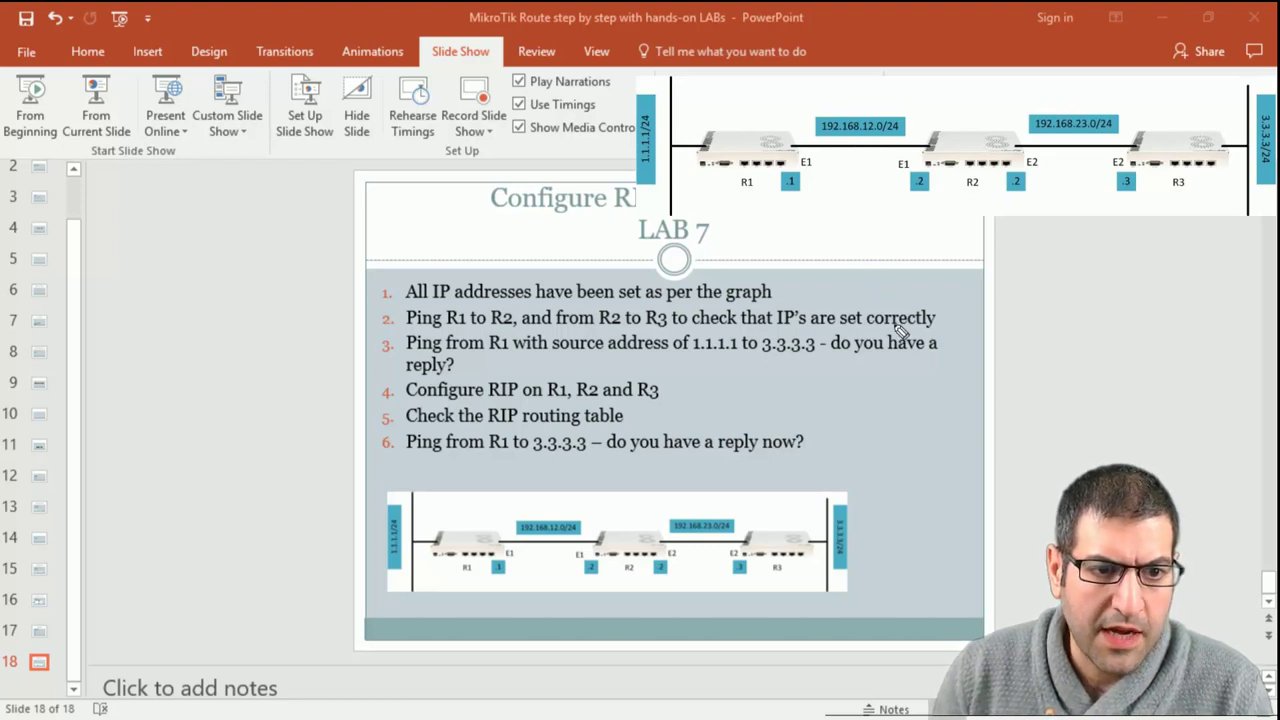
pyautogui.moveTo(780, 284); pyautogui.dragTo(821, 292)
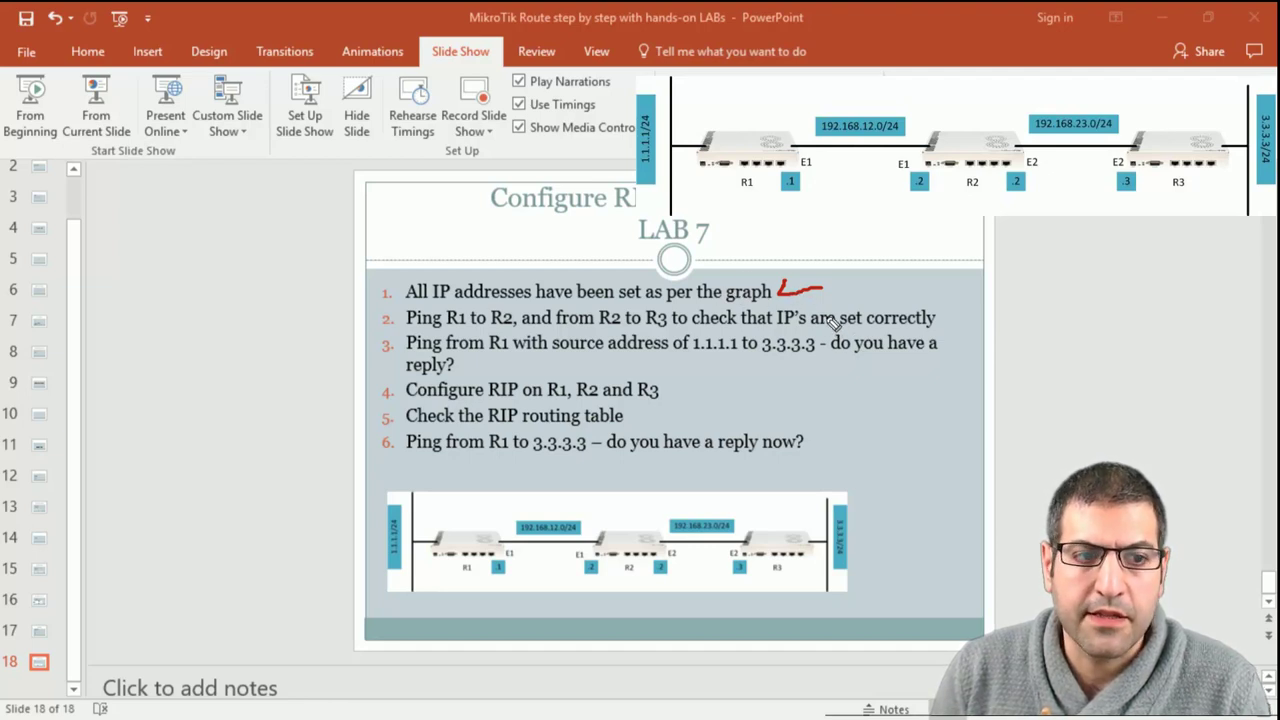
pyautogui.moveTo(943, 312); pyautogui.dragTo(978, 308)
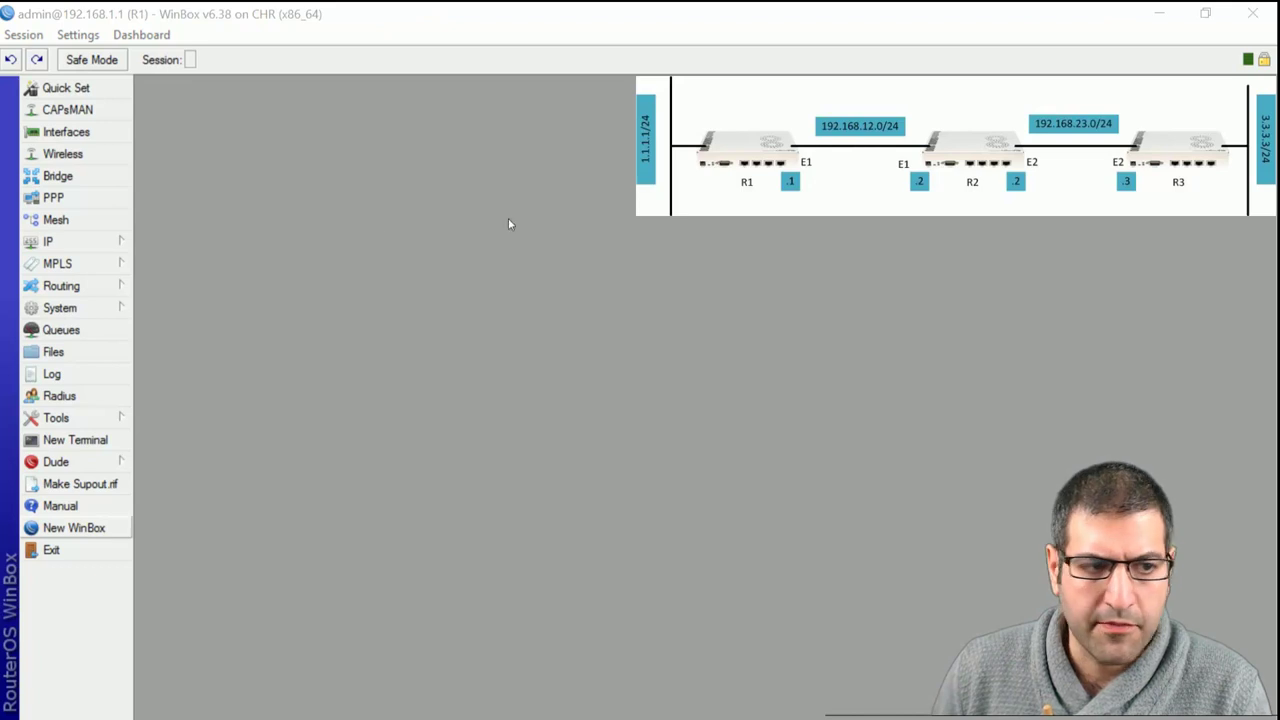
# Open R1's IP address list in WinBox, examine the ether2 and ether1 entries, and close the list.
pyautogui.click(87, 242)
pyautogui.click(190, 268)
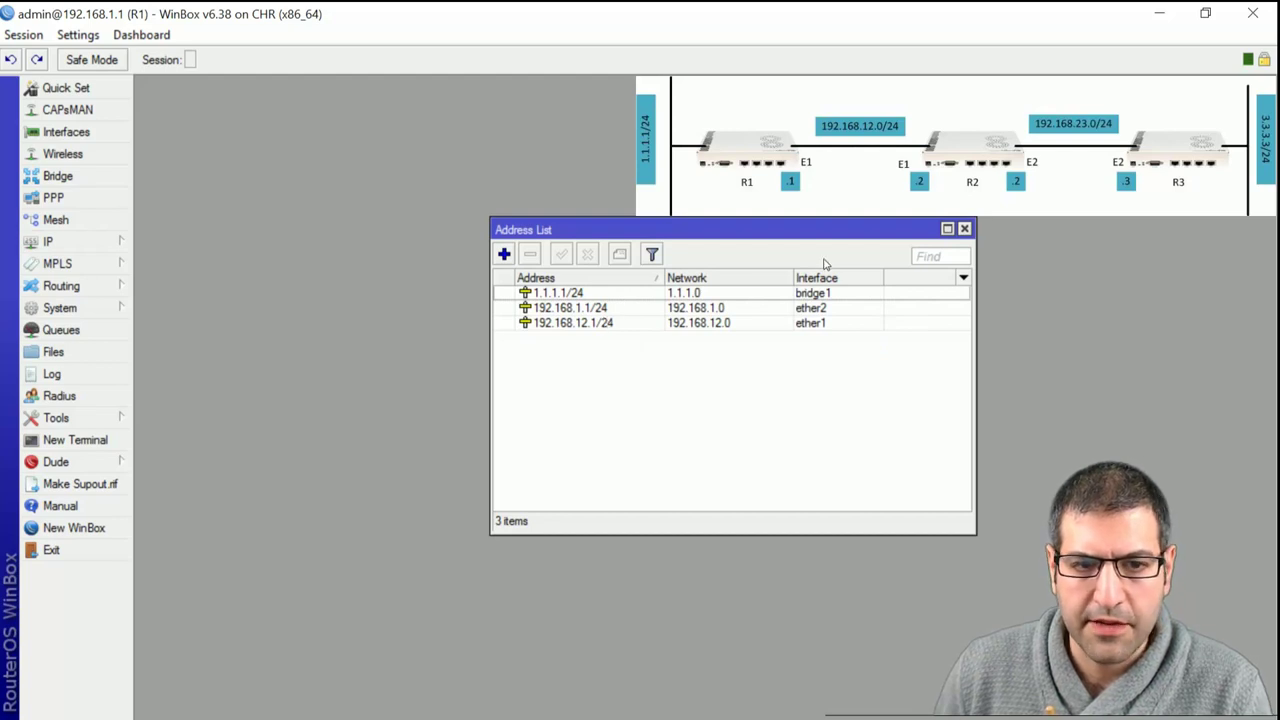
pyautogui.moveTo(724, 236); pyautogui.dragTo(537, 189)
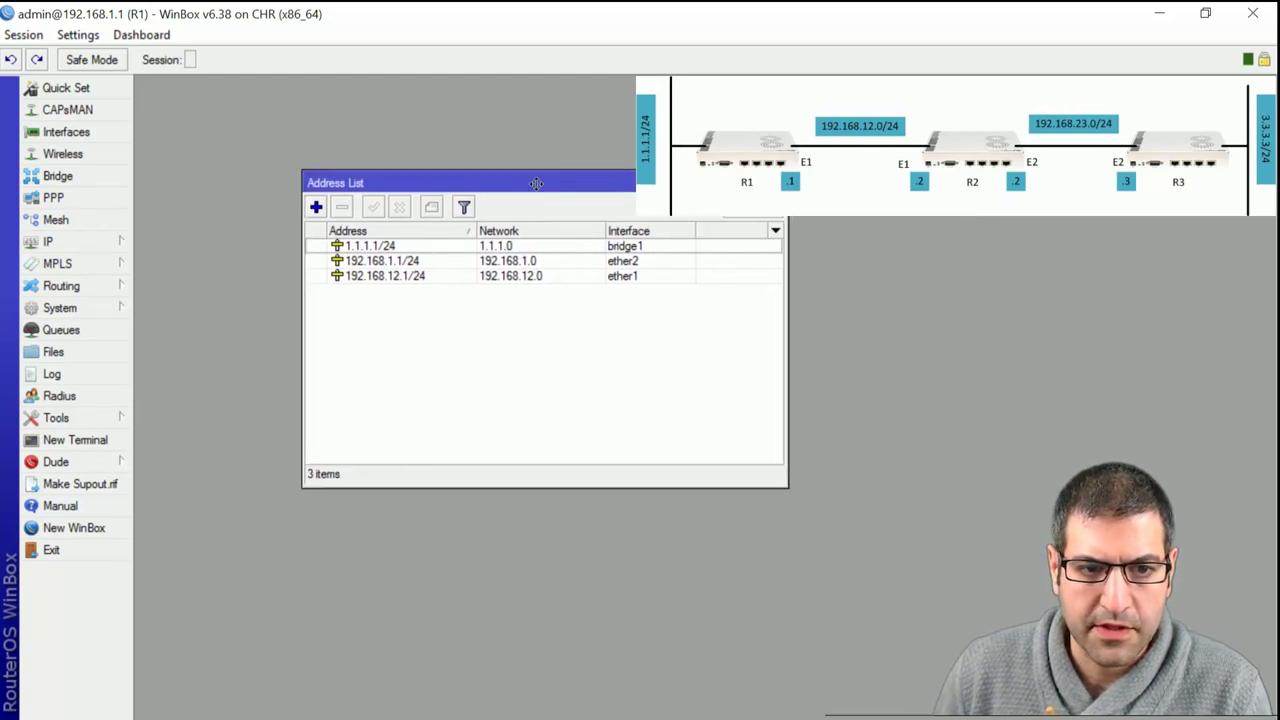
pyautogui.click(413, 262)
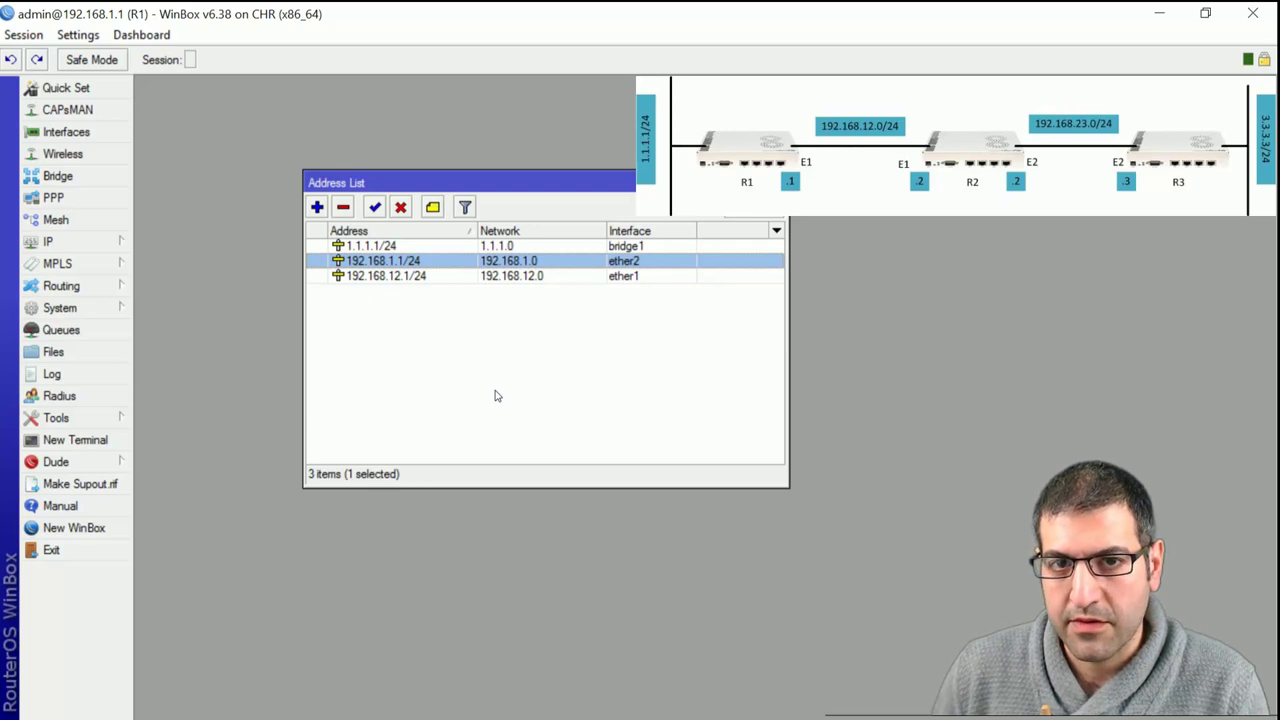
pyautogui.click(395, 277)
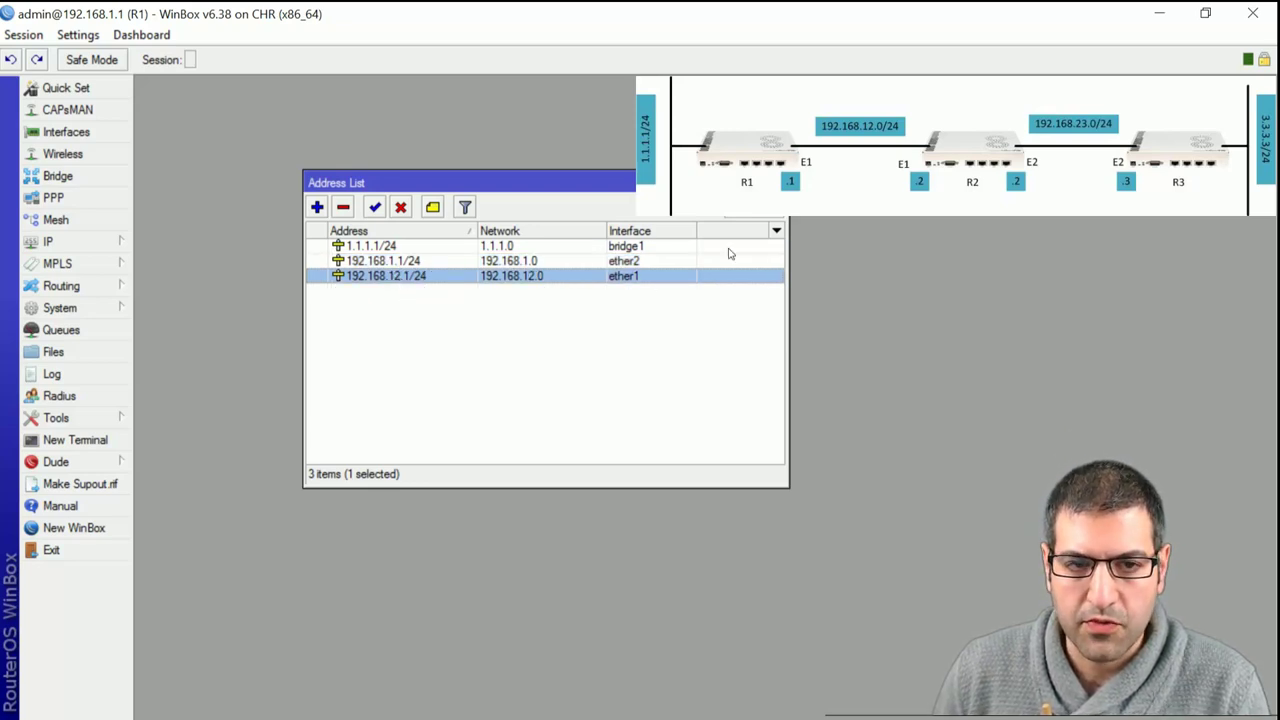
pyautogui.click(779, 182)
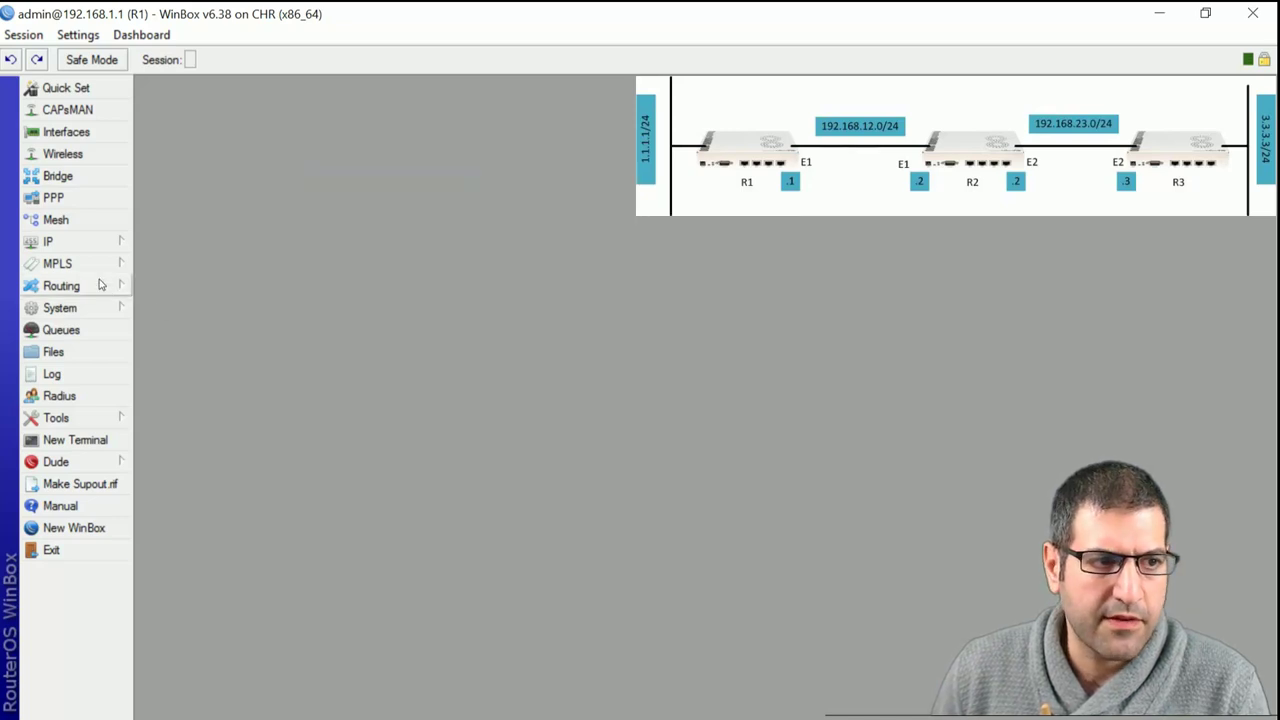
# Ping R2 at 192.168.12.2 from a new terminal on R1, stop the ping and close the terminal.
pyautogui.click(75, 440)
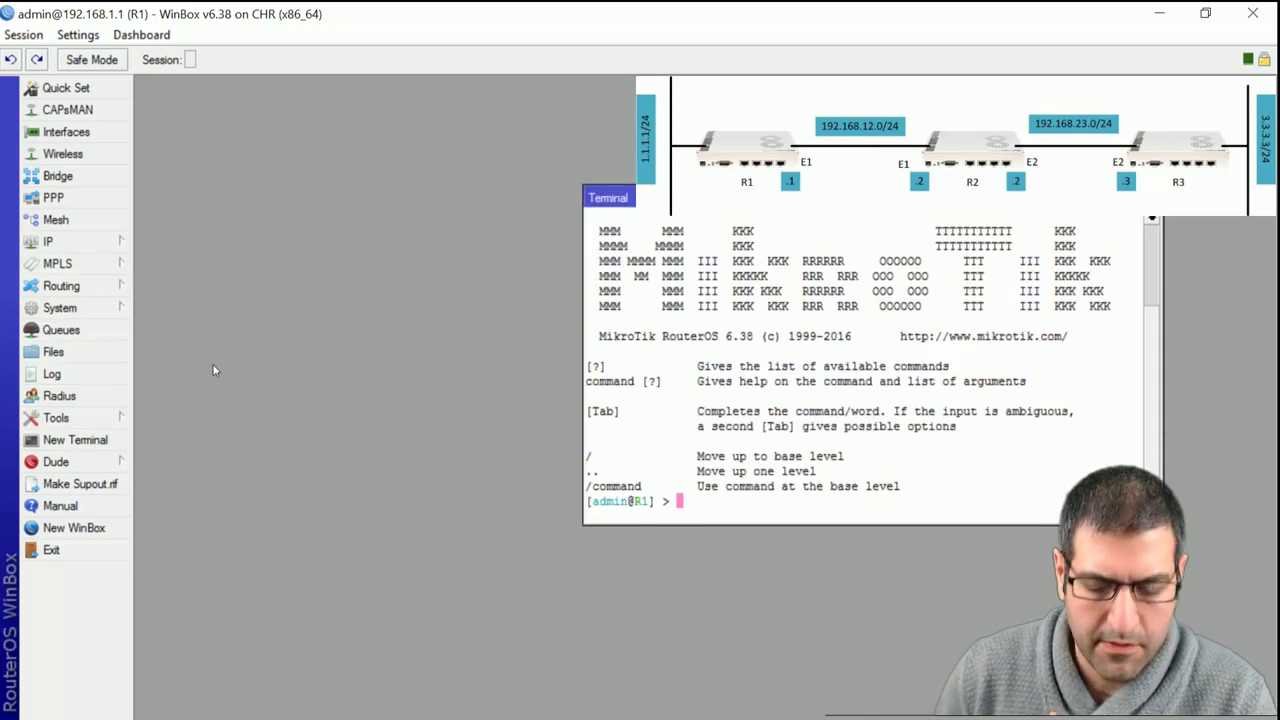
pyautogui.write('ping 192.168')
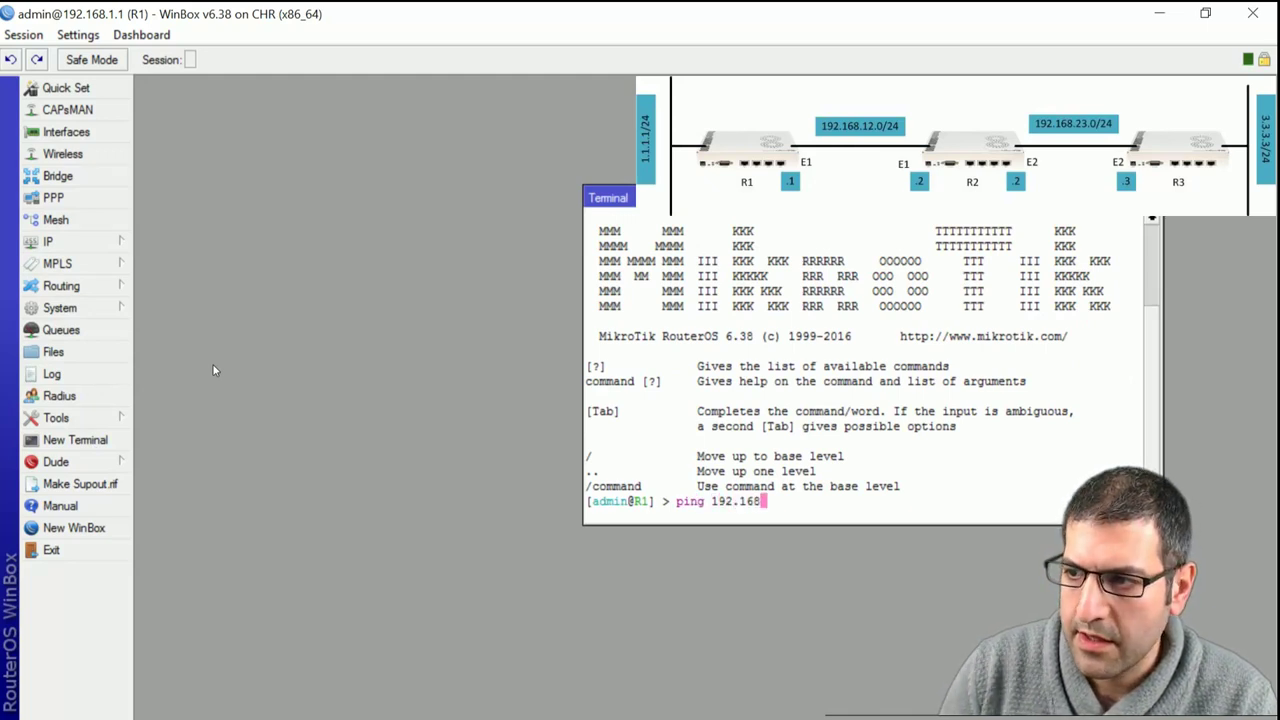
pyautogui.write('.12.2')
pyautogui.press('Return')
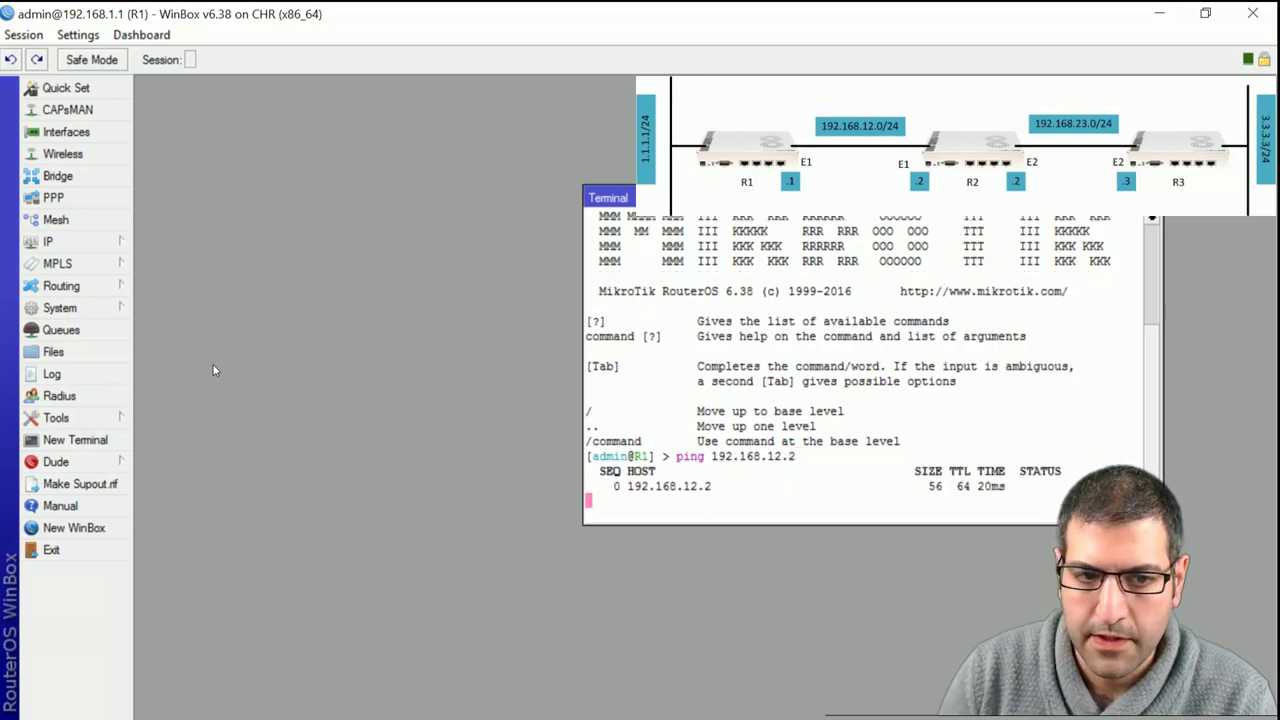
pyautogui.moveTo(737, 200); pyautogui.dragTo(397, 200)
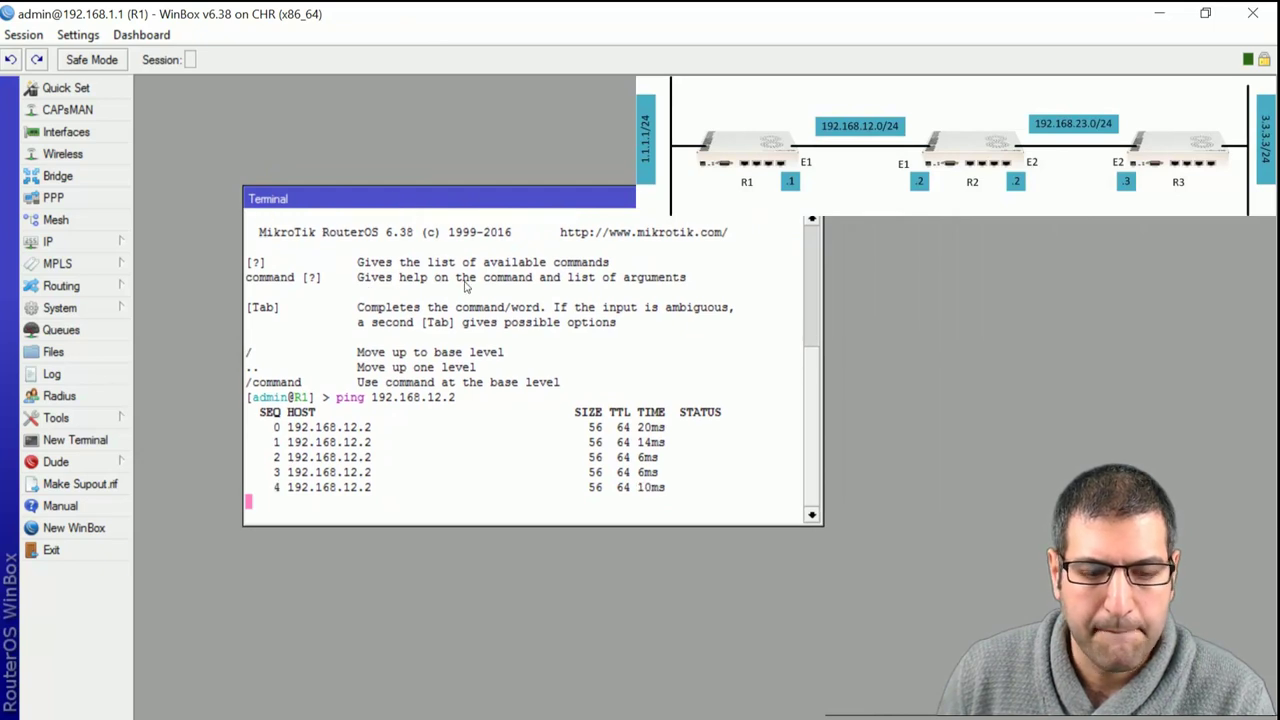
pyautogui.hotkey('ctrl', 'c')
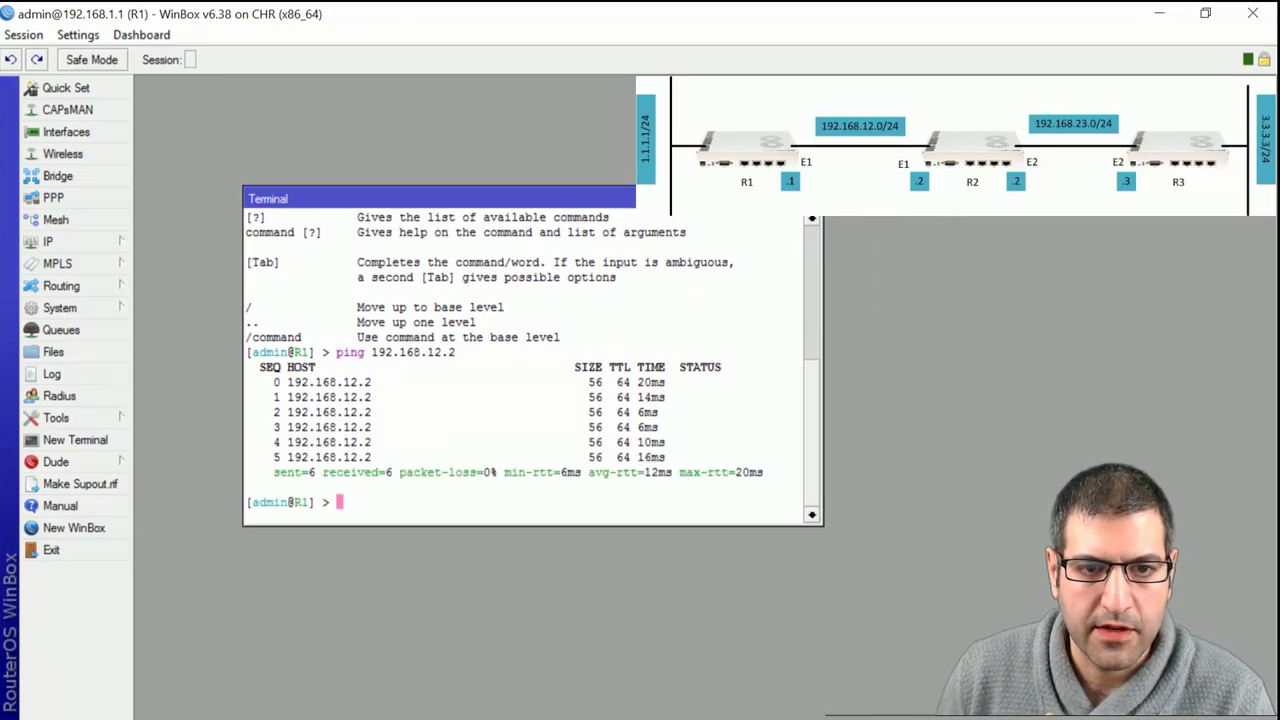
pyautogui.hotkey('ctrl', 'd')
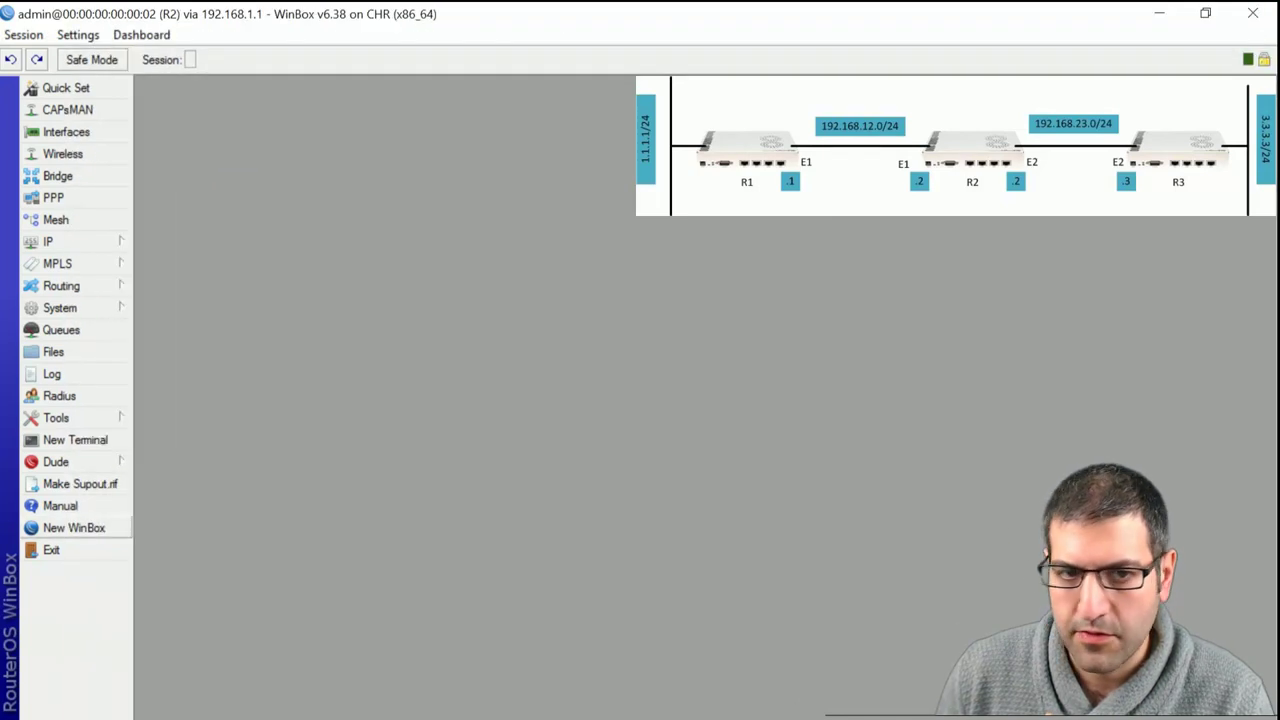
# Ping R3 at 192.168.23.3 from a new terminal on R2, stop the ping and close the terminal.
pyautogui.click(62, 443)
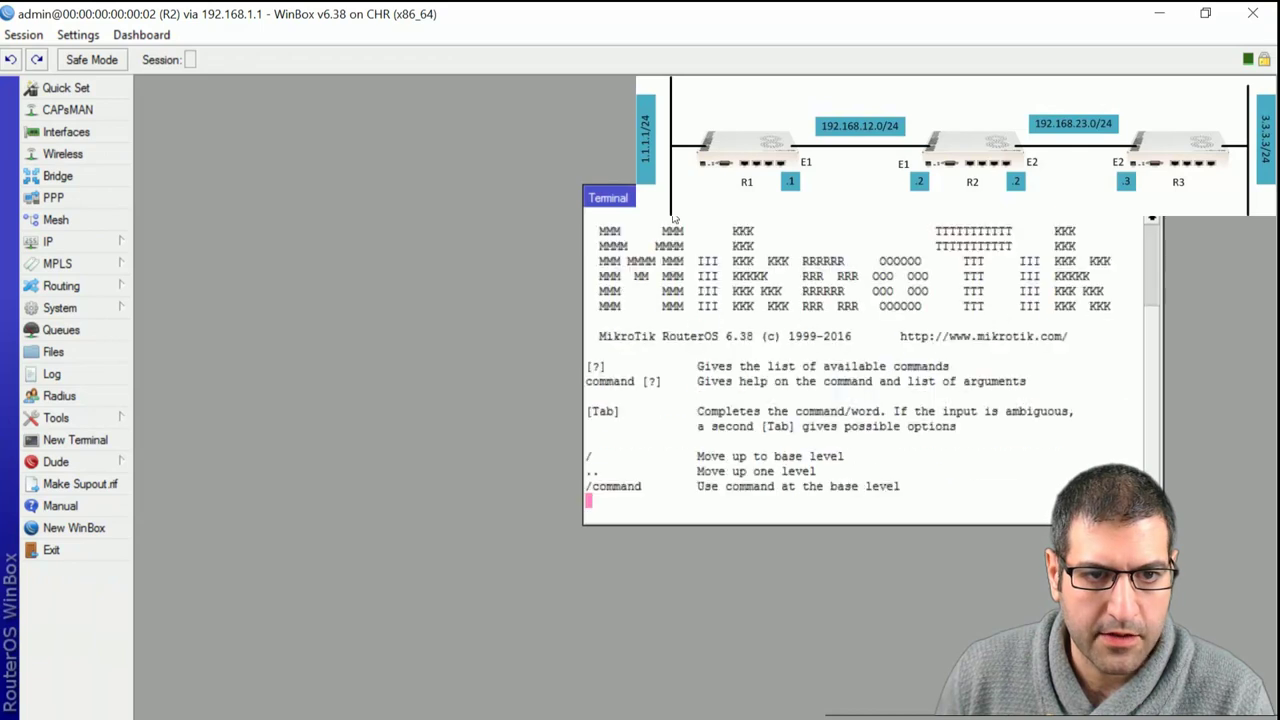
pyautogui.moveTo(662, 192); pyautogui.dragTo(292, 190)
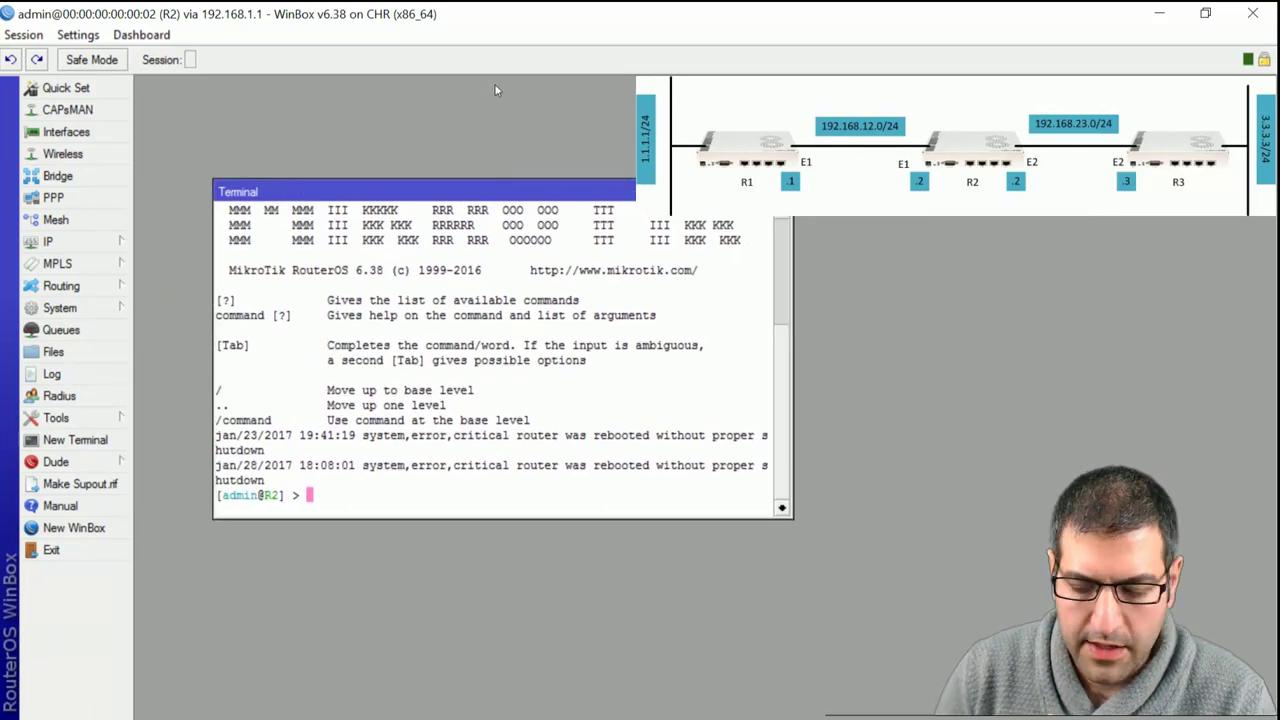
pyautogui.write('pig')
pyautogui.press('BackSpace')
pyautogui.write('ng 192.168.23.')
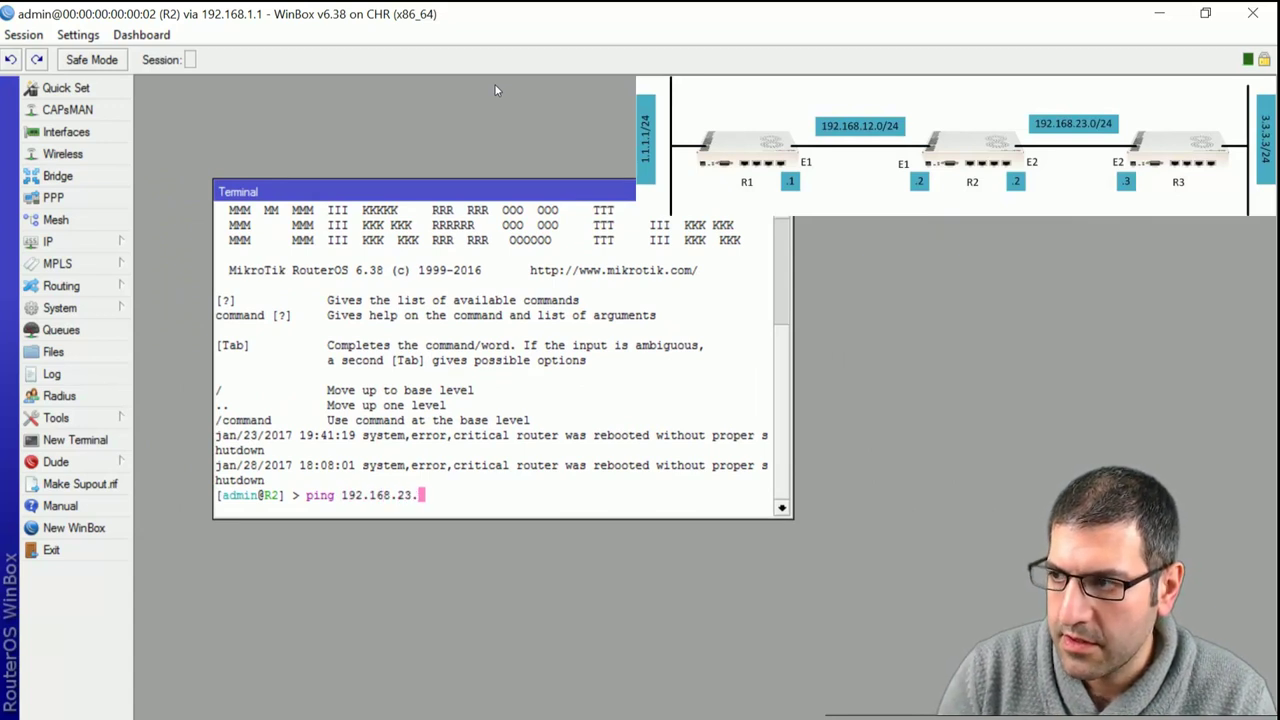
pyautogui.write('3')
pyautogui.press('Return')
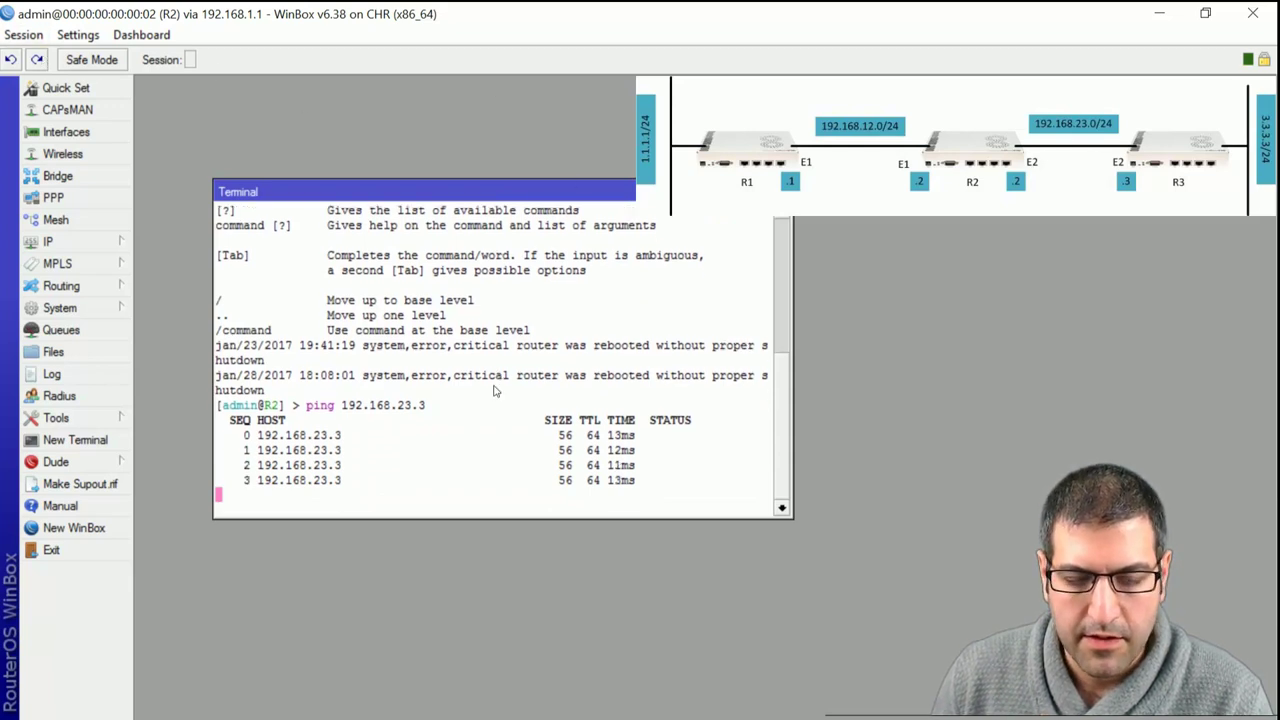
pyautogui.hotkey('ctrl', 'c')
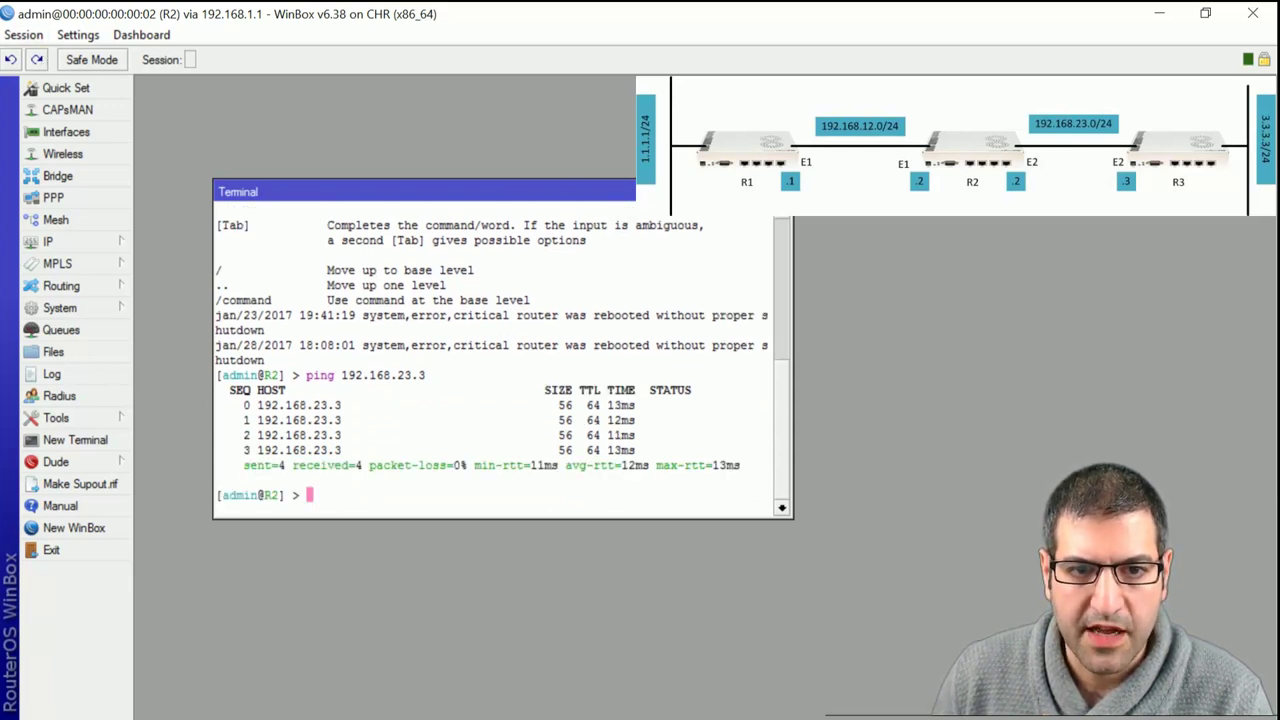
pyautogui.hotkey('ctrl', 'd')
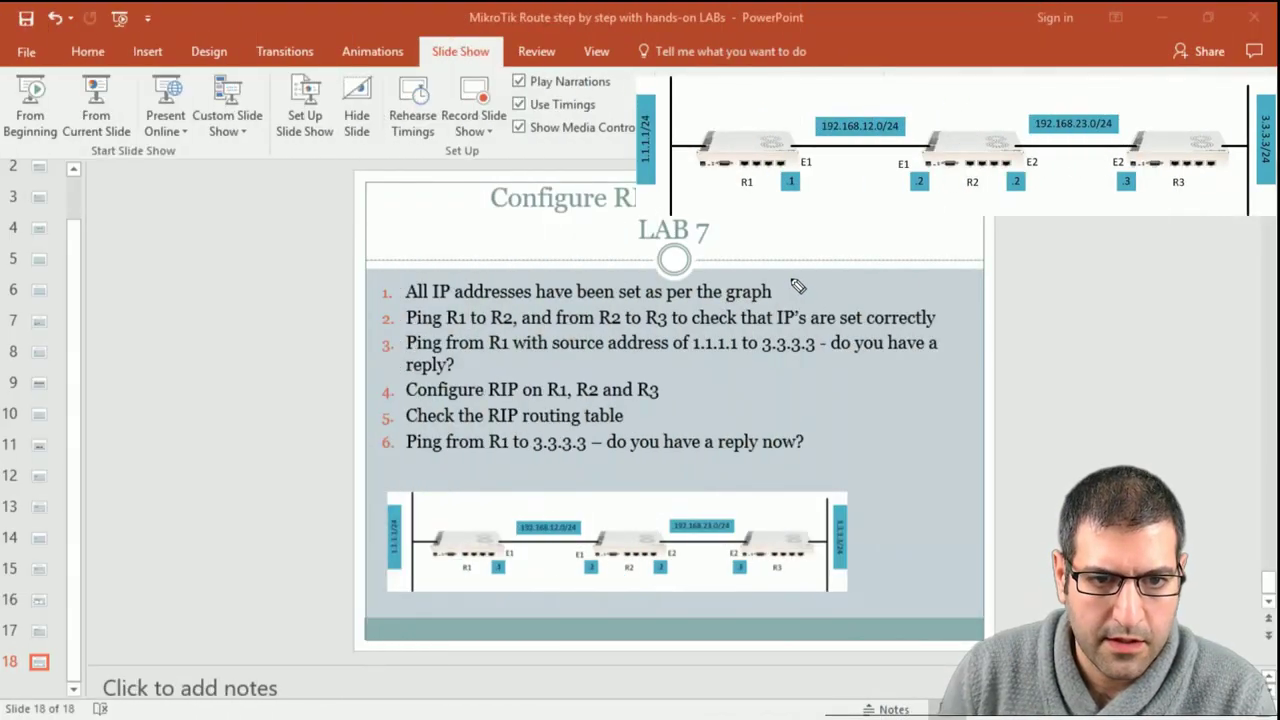
# Tick lab tasks 1 and 2 in pen on the PowerPoint slide.
pyautogui.moveTo(786, 292); pyautogui.dragTo(850, 278)
pyautogui.moveTo(948, 309)
pyautogui.mouseDown()
pyautogui.moveTo(977, 316)
pyautogui.moveTo(982, 305)
pyautogui.mouseUp()
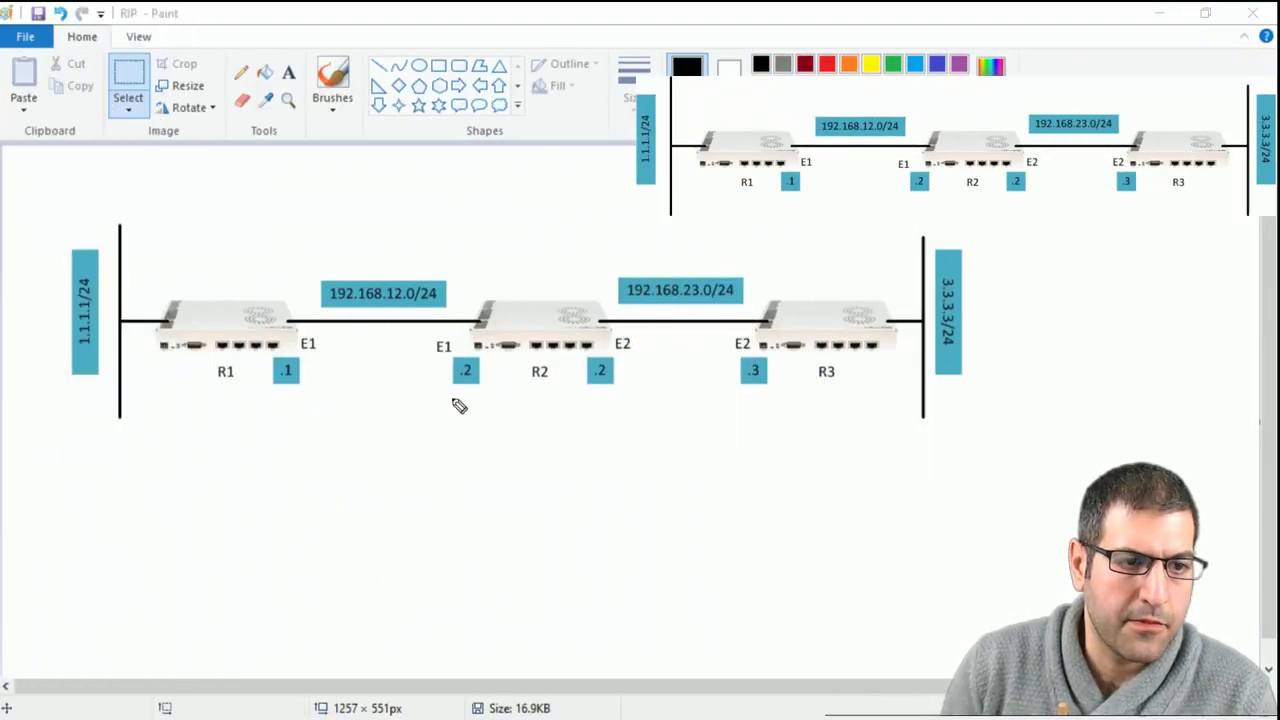
# Draw pen arrows on the Paint diagram from R1 to R2, R2 to R3, and between the 1.1.1.1/24 and 3.3.3.3/24 networks, and clear them.
pyautogui.moveTo(275, 284)
pyautogui.mouseDown()
pyautogui.moveTo(412, 246)
pyautogui.moveTo(467, 300)
pyautogui.moveTo(474, 291)
pyautogui.mouseUp()
pyautogui.moveTo(603, 306)
pyautogui.mouseDown()
pyautogui.moveTo(690, 262)
pyautogui.moveTo(762, 312)
pyautogui.mouseUp()
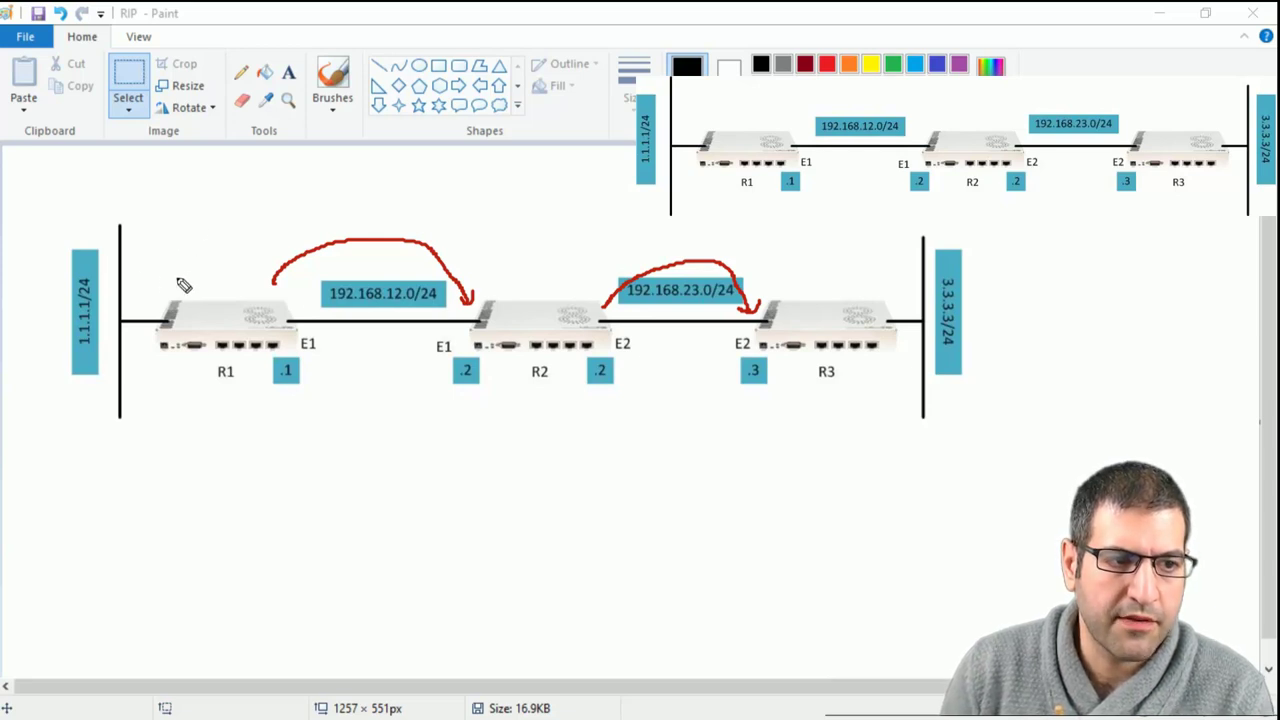
pyautogui.moveTo(193, 281)
pyautogui.mouseDown()
pyautogui.moveTo(360, 202)
pyautogui.moveTo(690, 195)
pyautogui.moveTo(760, 228)
pyautogui.moveTo(870, 242)
pyautogui.moveTo(910, 262)
pyautogui.moveTo(888, 268)
pyautogui.mouseUp()
pyautogui.moveTo(198, 279)
pyautogui.mouseDown()
pyautogui.moveTo(163, 313)
pyautogui.moveTo(113, 306)
pyautogui.mouseUp()
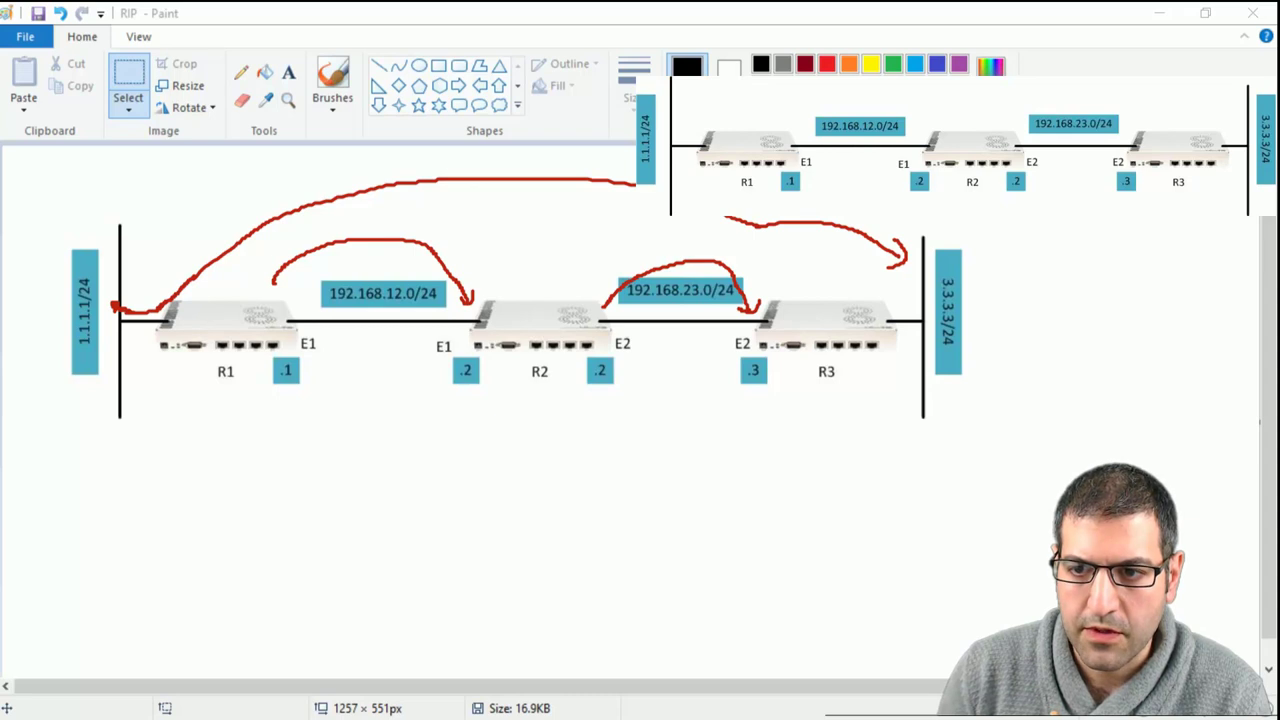
pyautogui.press('Escape')
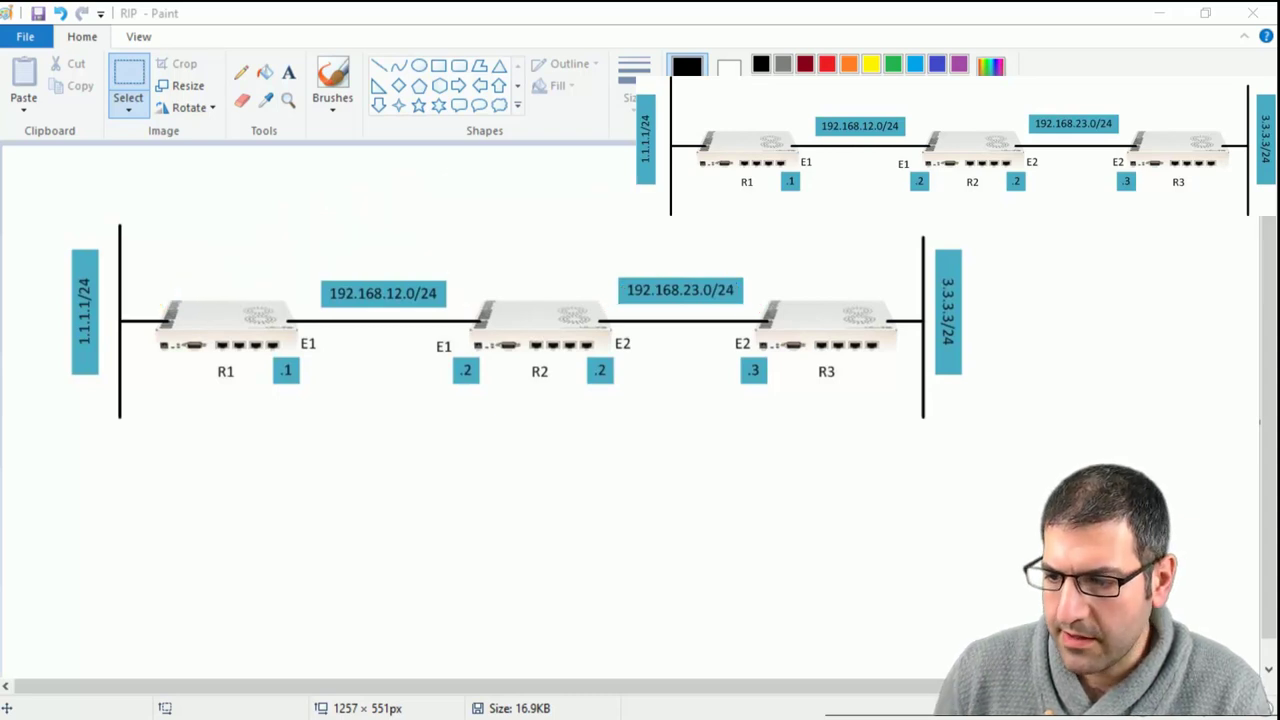
# Switch to R1's WinBox session, ping 3.3.3.3 with src-address 1.1.1.1 from a new terminal, and stop and close it.
pyautogui.hotkey('alt', 'Tab')
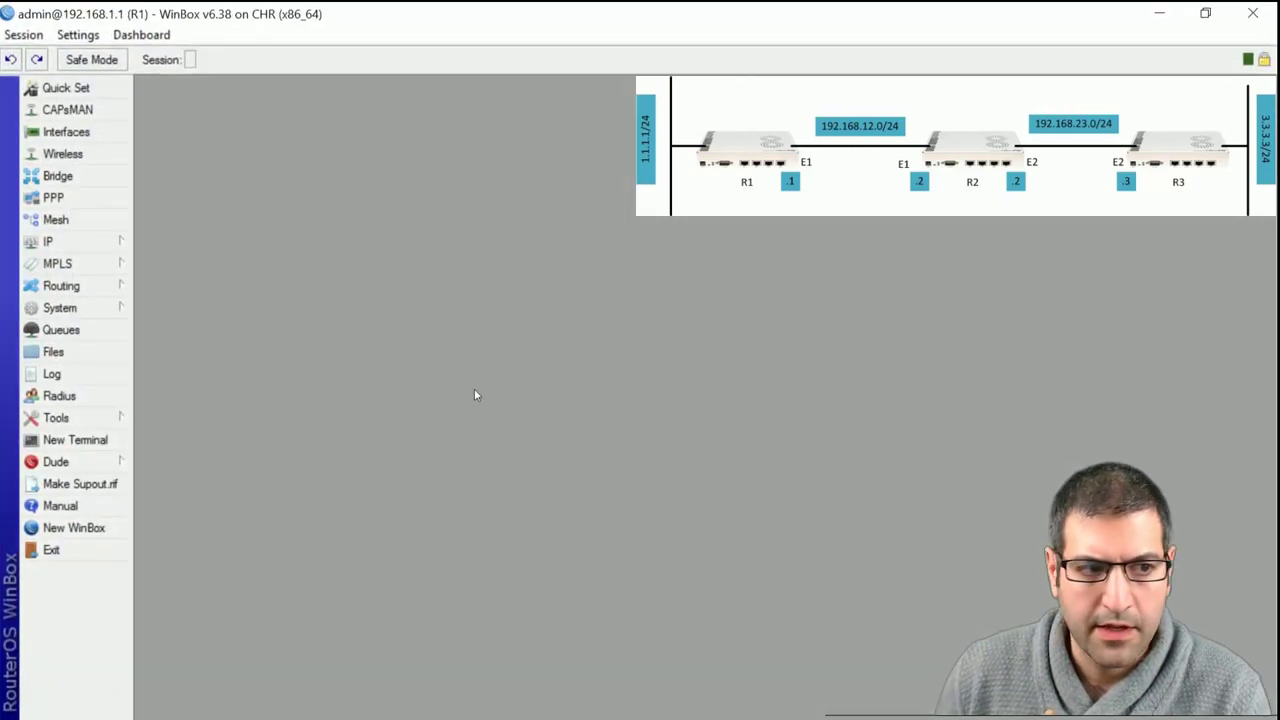
pyautogui.click(101, 439)
pyautogui.write('ping ')
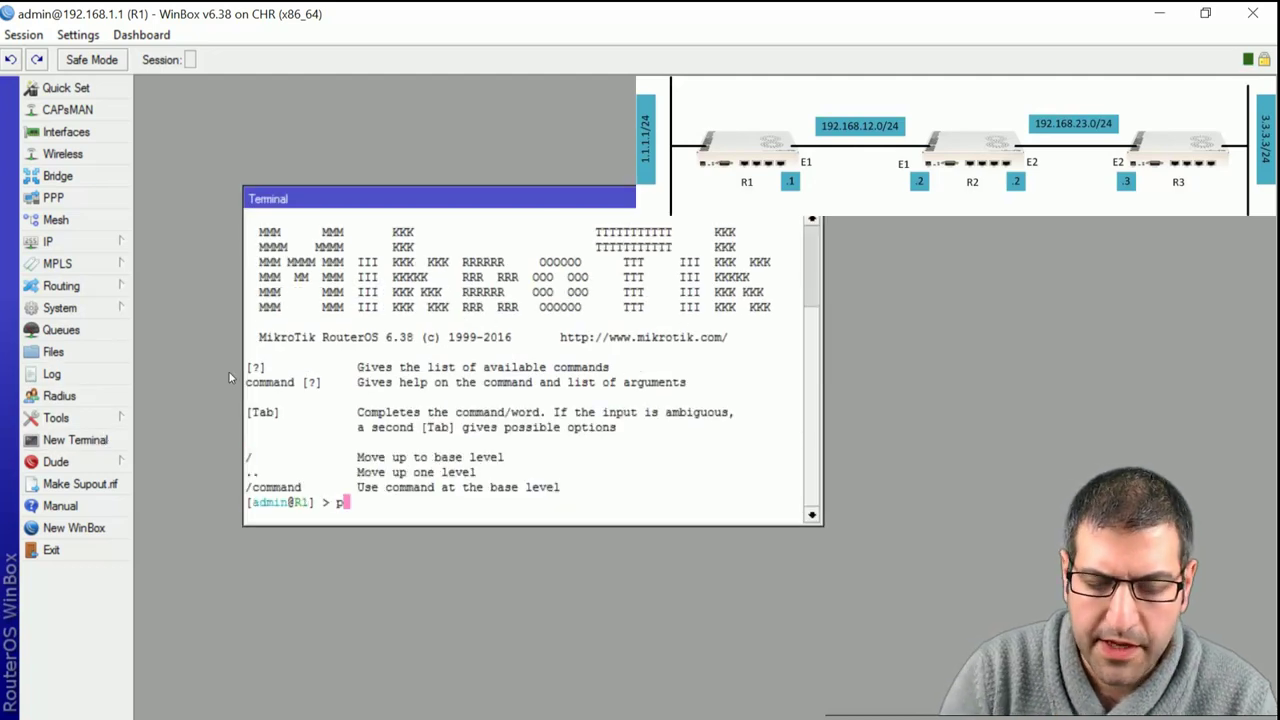
pyautogui.write('sour')
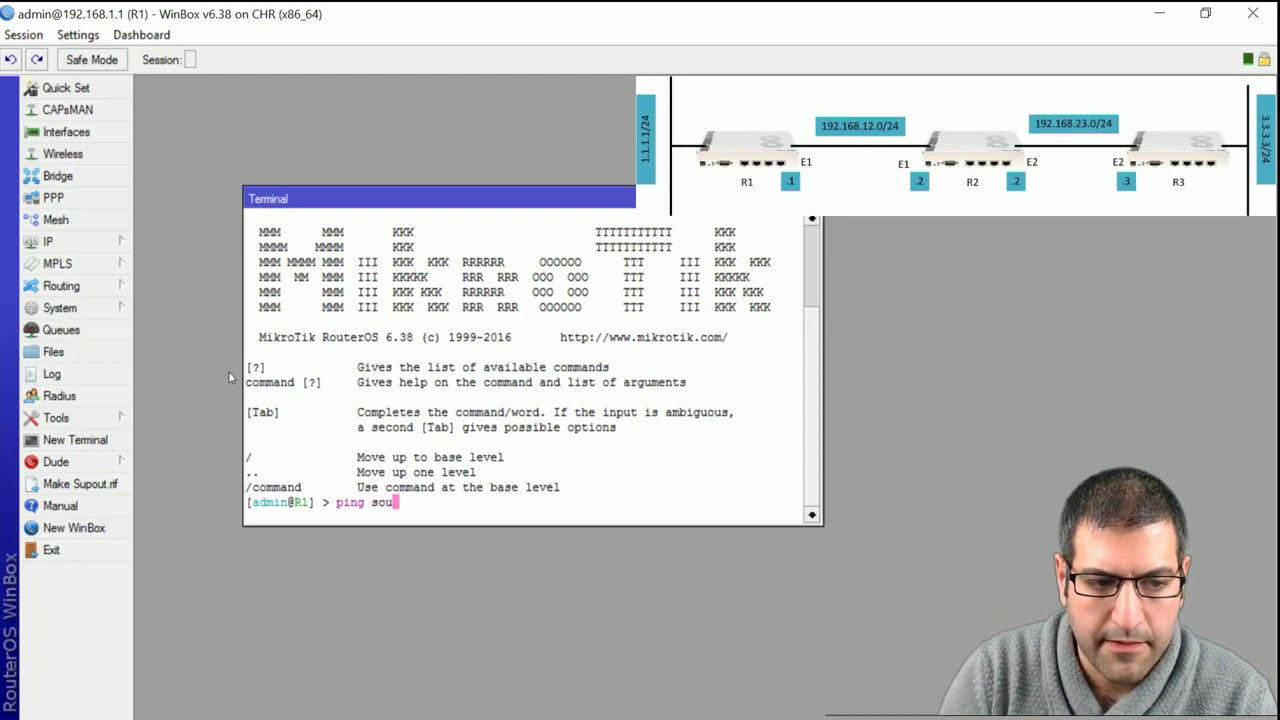
pyautogui.press('BackSpace')
pyautogui.press('BackSpace')
pyautogui.press('BackSpace')
pyautogui.press('BackSpace')
pyautogui.write('3.3.3.')
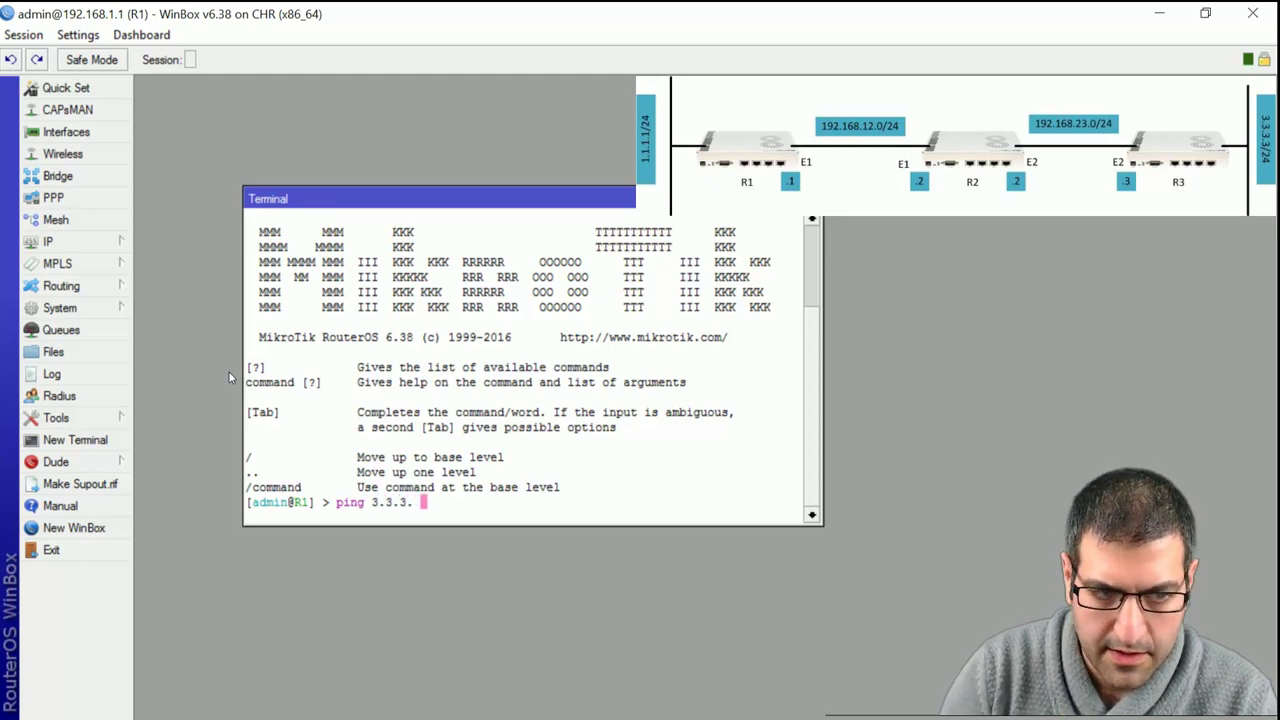
pyautogui.write('3 sr')
pyautogui.press('Tab')
pyautogui.write('1.1.1.1')
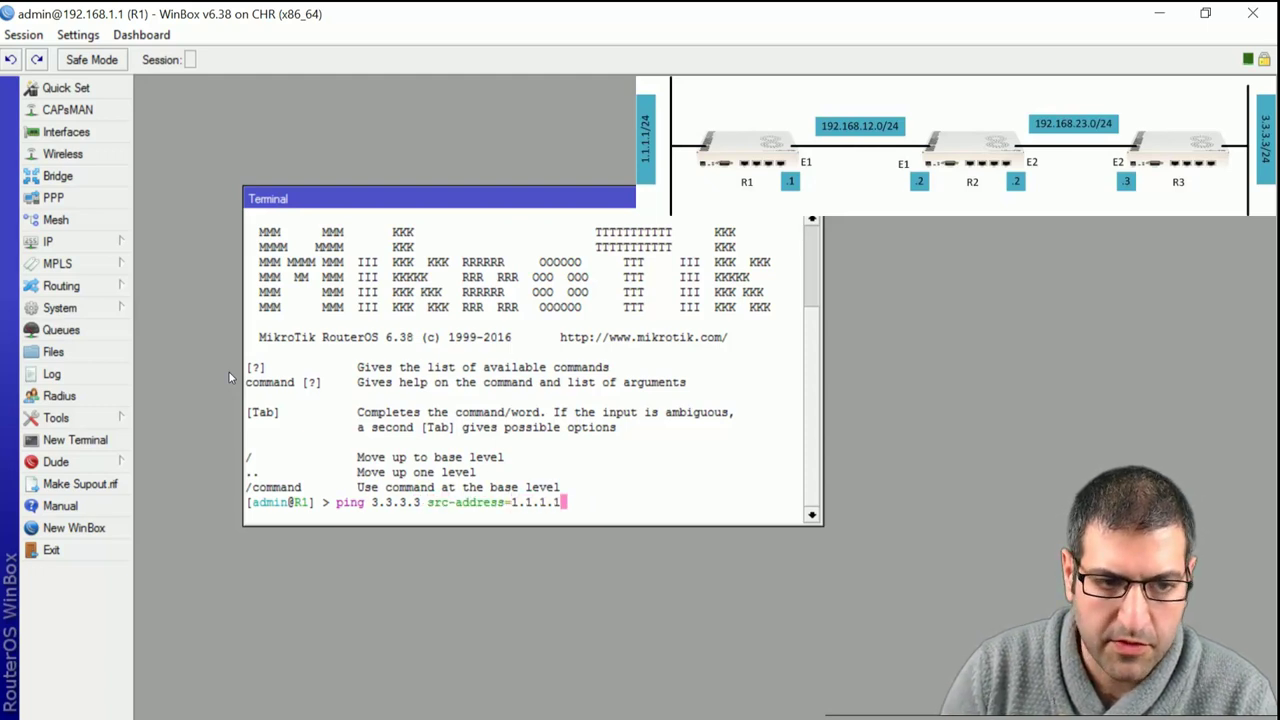
pyautogui.press('Return')
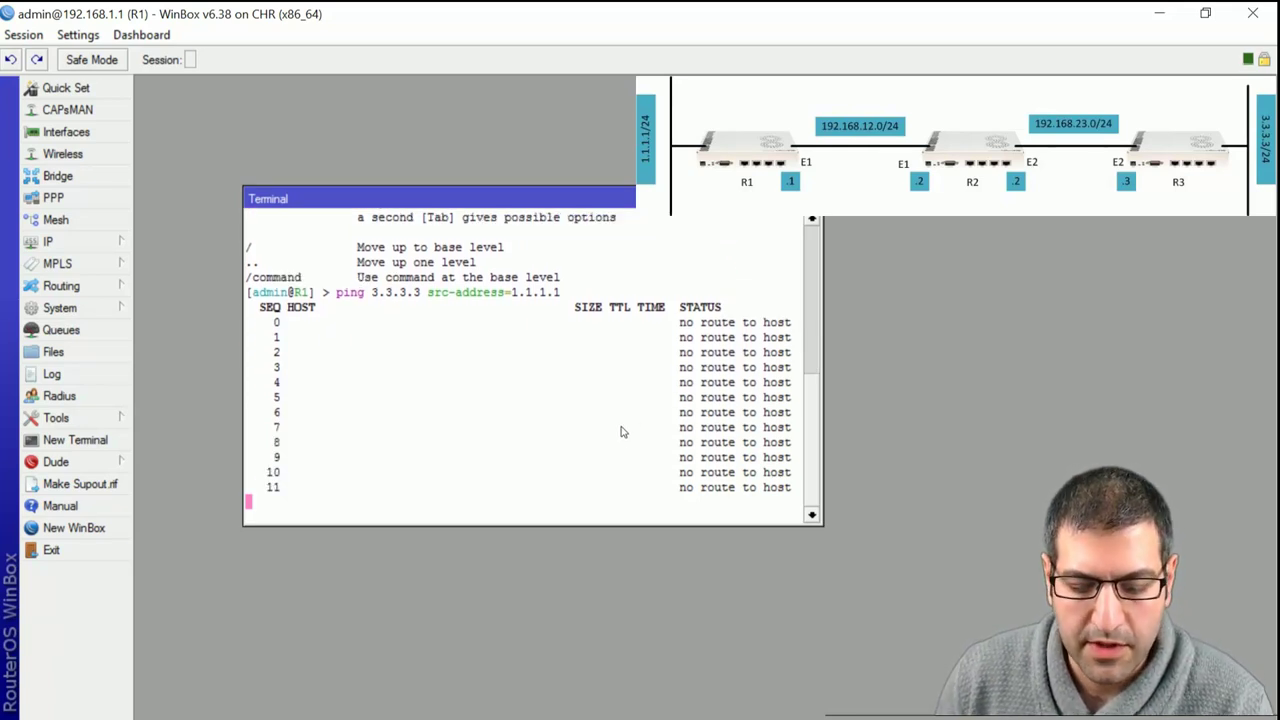
pyautogui.hotkey('ctrl', 'c')
pyautogui.hotkey('ctrl', 'd')
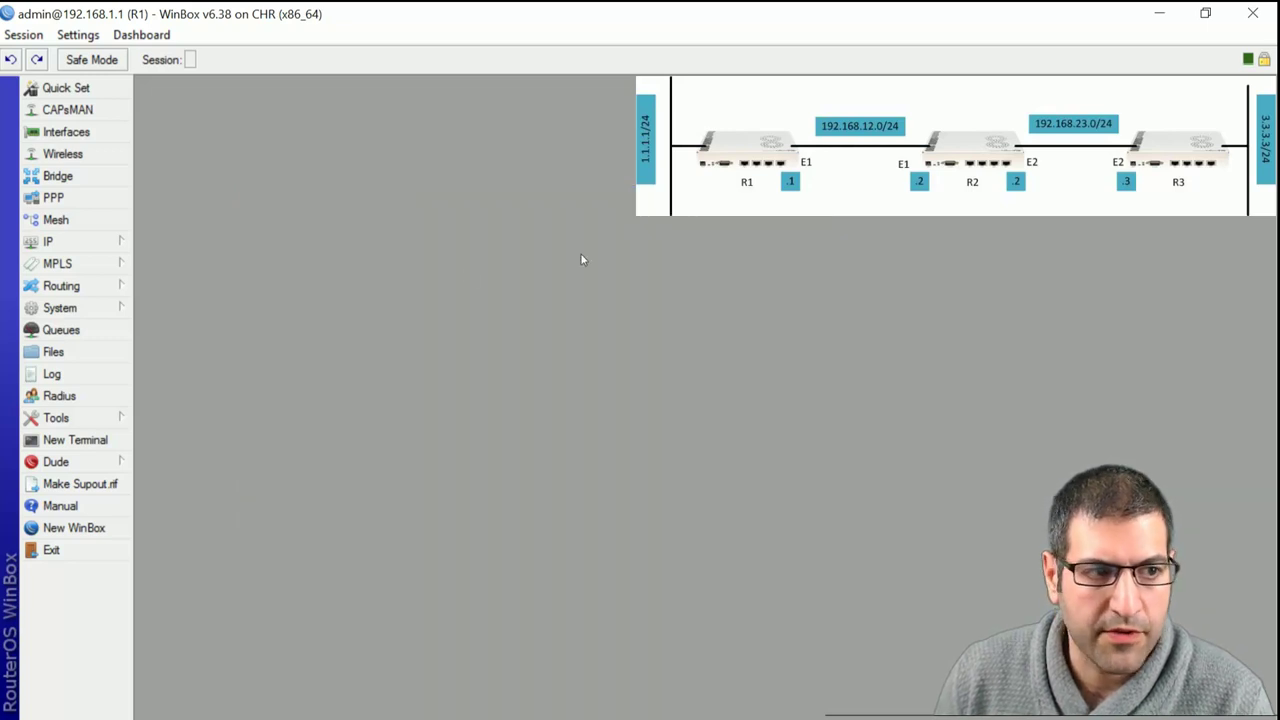
# Open R1's IP route list and examine the flags of the 1.1.1.0/24 route.
pyautogui.click(69, 248)
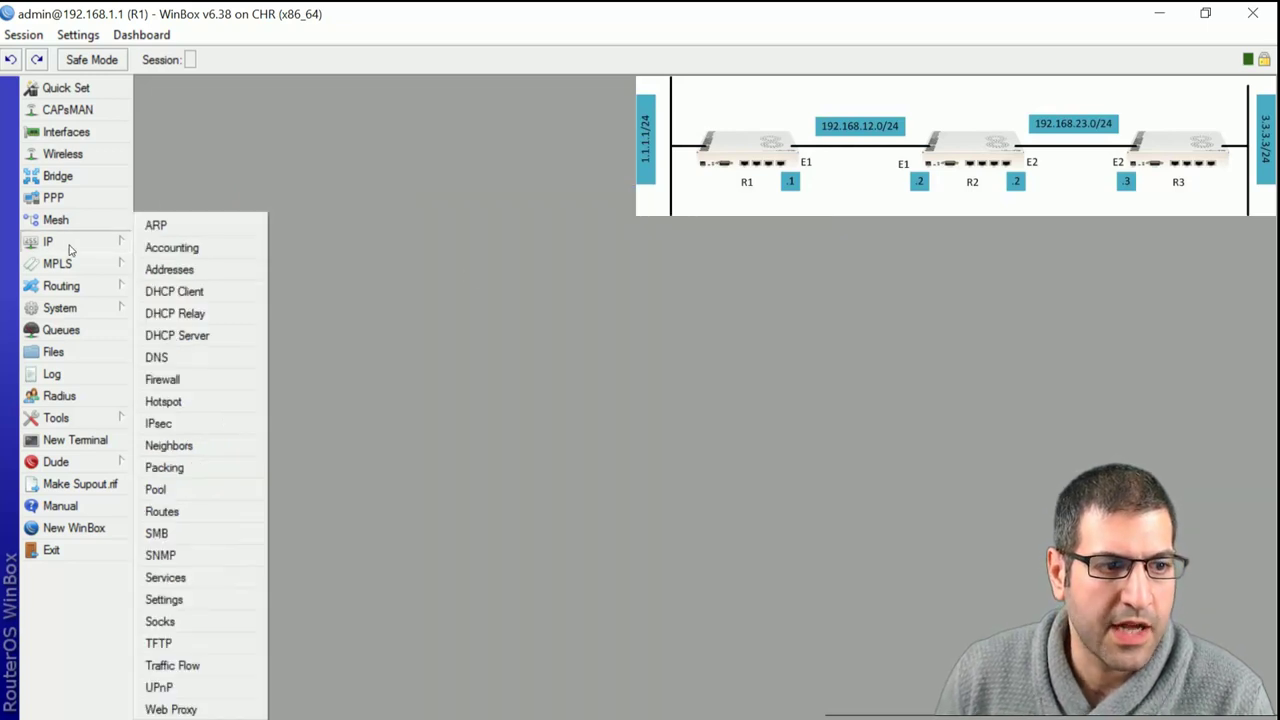
pyautogui.click(225, 508)
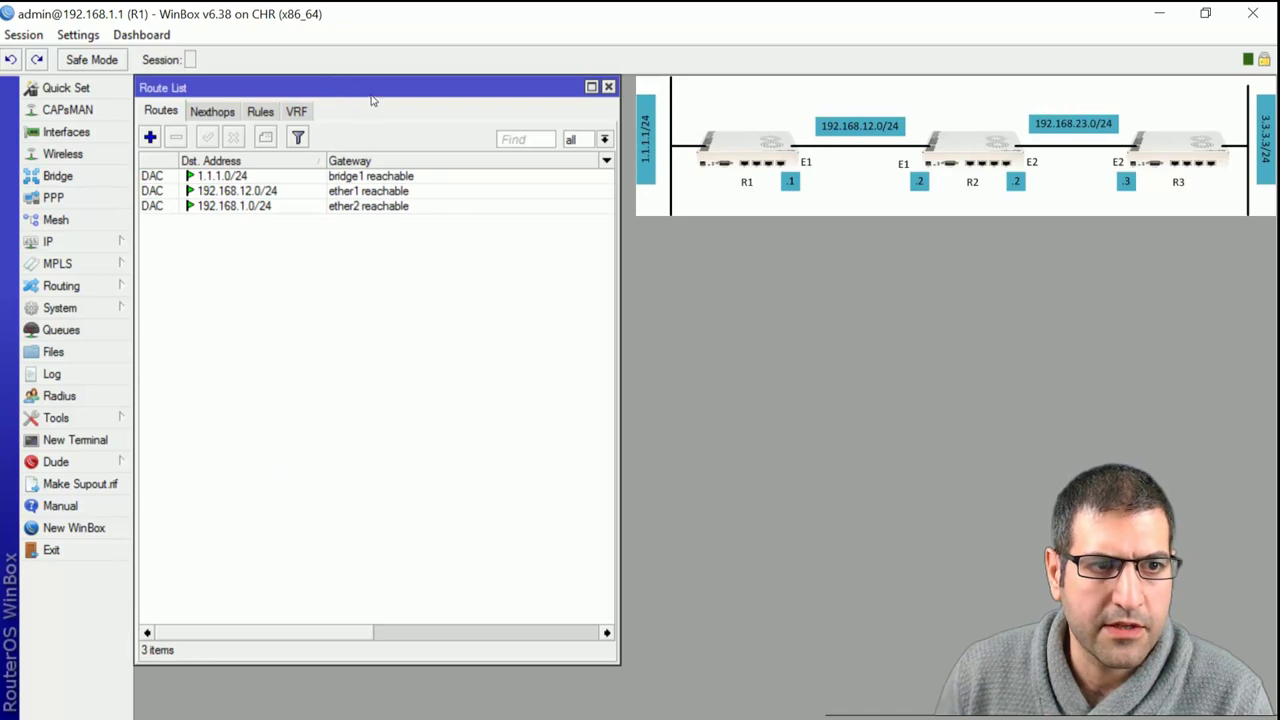
pyautogui.moveTo(384, 84); pyautogui.dragTo(439, 95)
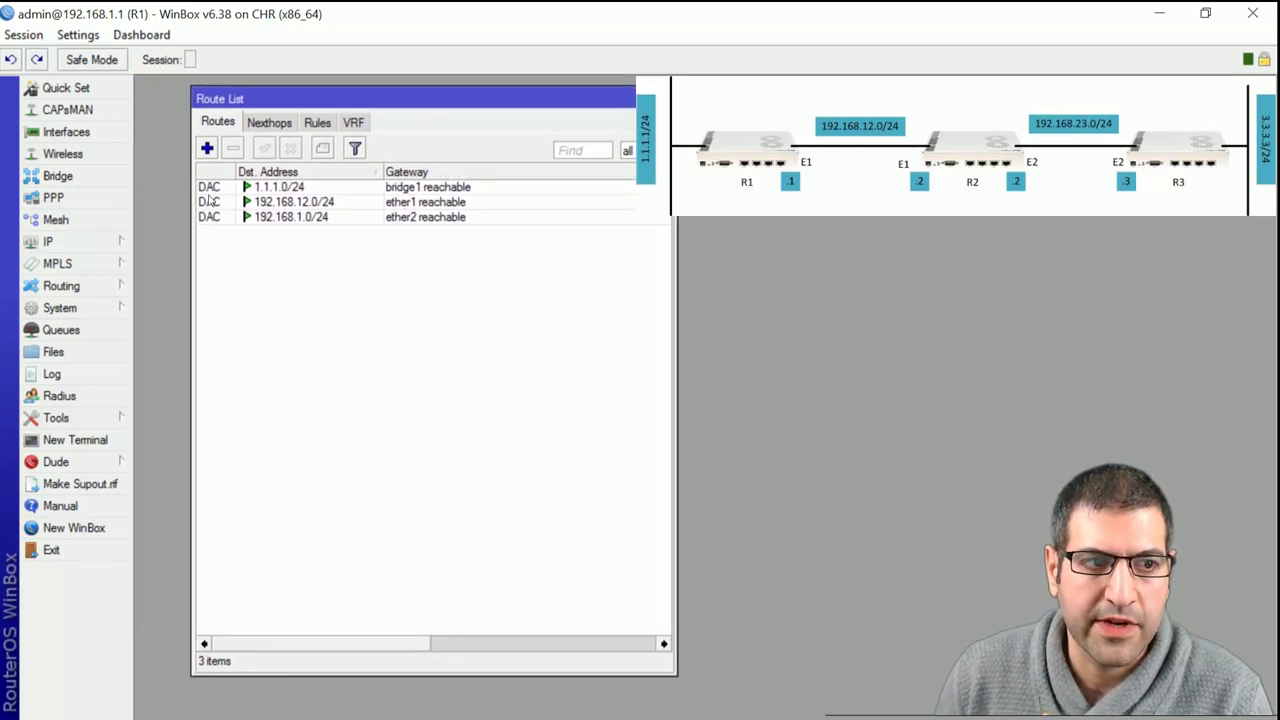
pyautogui.click(205, 188)
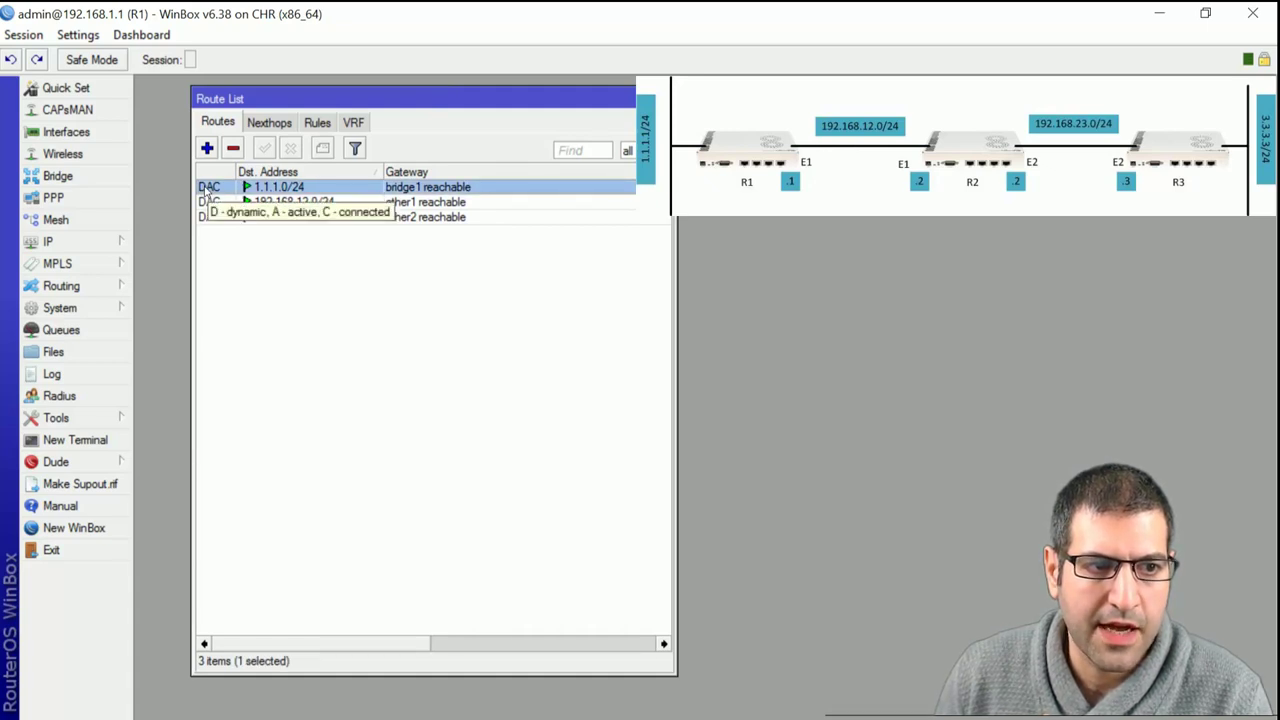
# Examine the flags of the 192.168.12.0/24 route, and tick lab task 3 in pen on the PowerPoint slide.
pyautogui.click(206, 202)
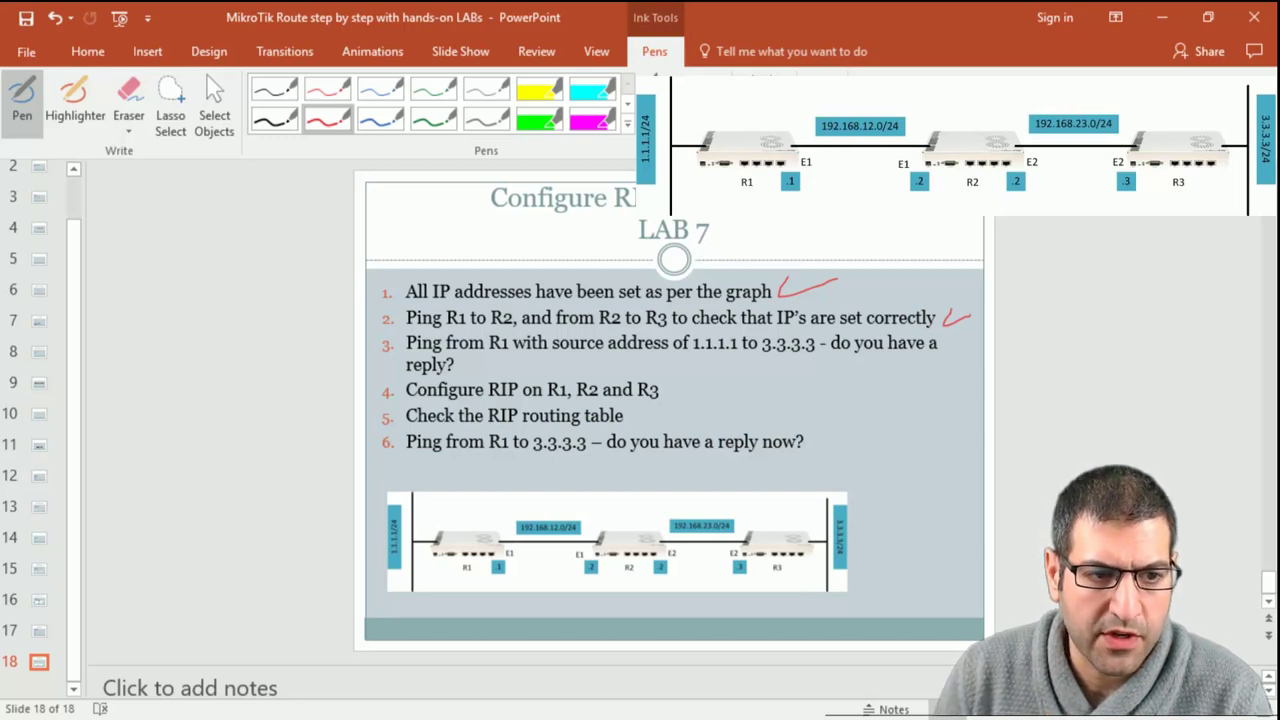
pyautogui.moveTo(458, 367); pyautogui.dragTo(503, 362)
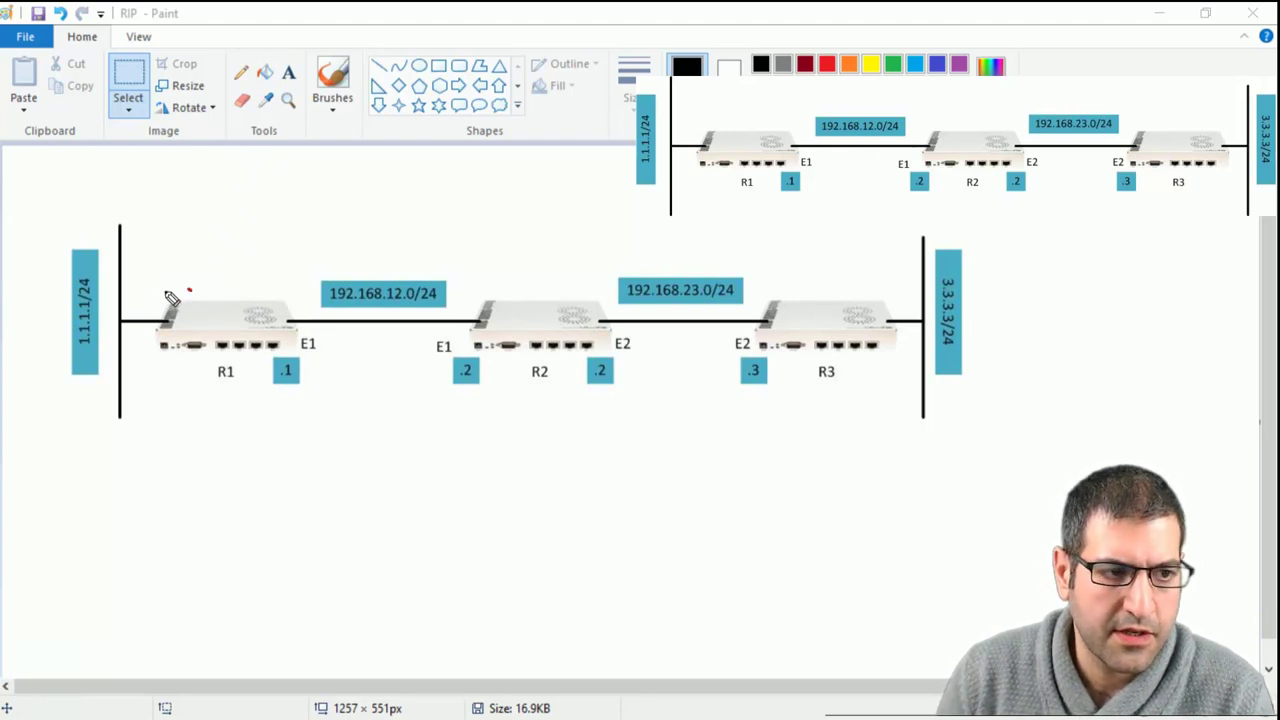
# Draw red pen arrows on the Paint diagram from R1 towards the 1.1.1.1/24 network and towards the 192.168.12.0/24 link.
pyautogui.click(189, 290)
pyautogui.moveTo(189, 290)
pyautogui.mouseDown()
pyautogui.moveTo(126, 313)
pyautogui.moveTo(145, 314)
pyautogui.mouseUp()
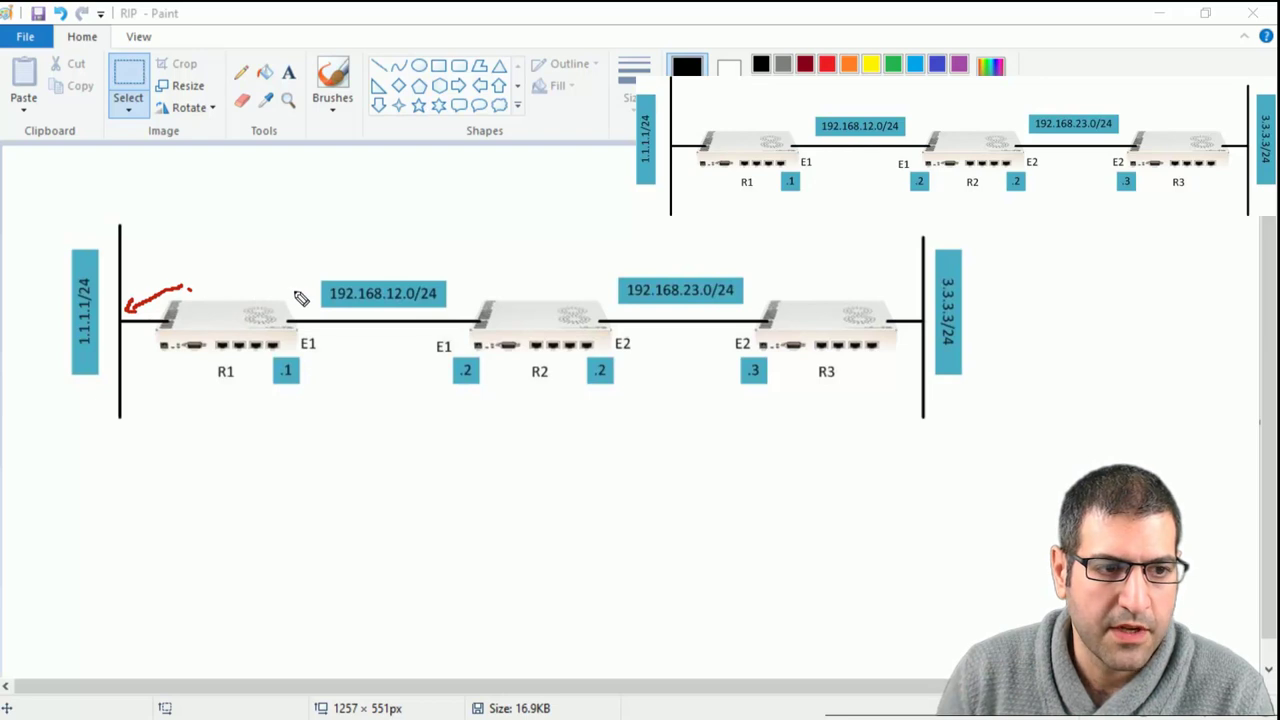
pyautogui.moveTo(282, 277)
pyautogui.mouseDown()
pyautogui.moveTo(305, 299)
pyautogui.moveTo(306, 285)
pyautogui.mouseUp()
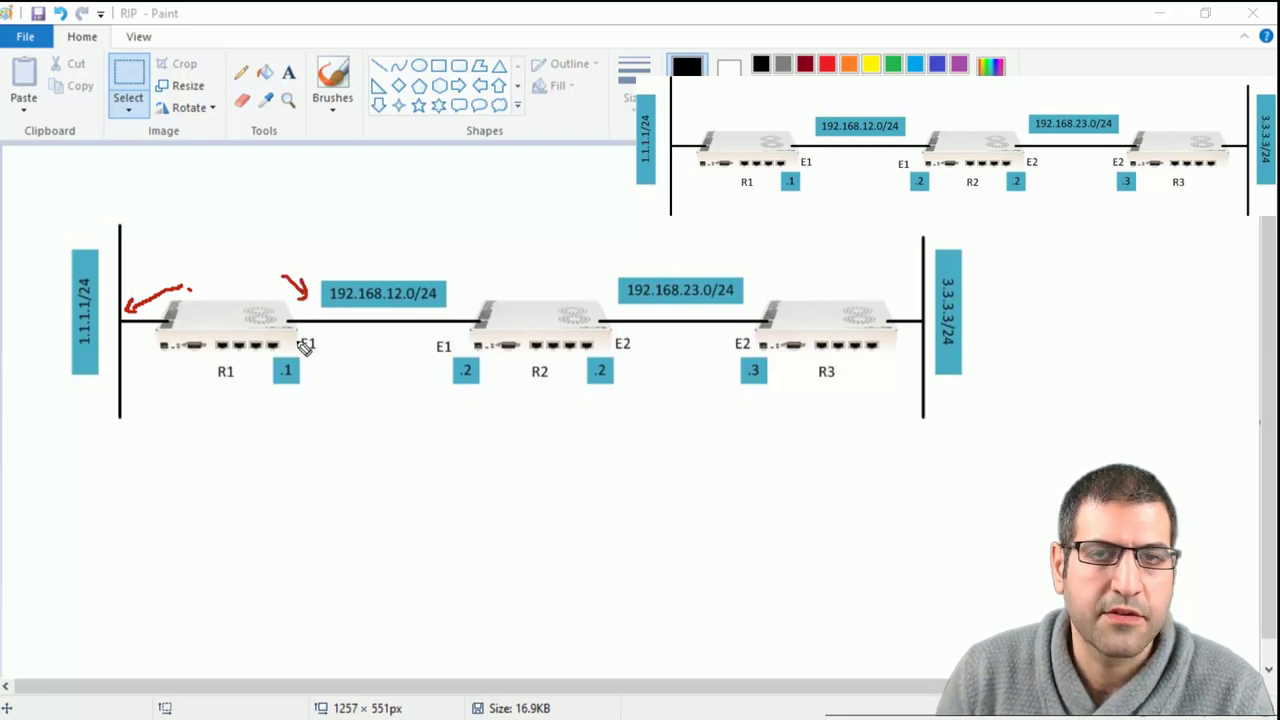
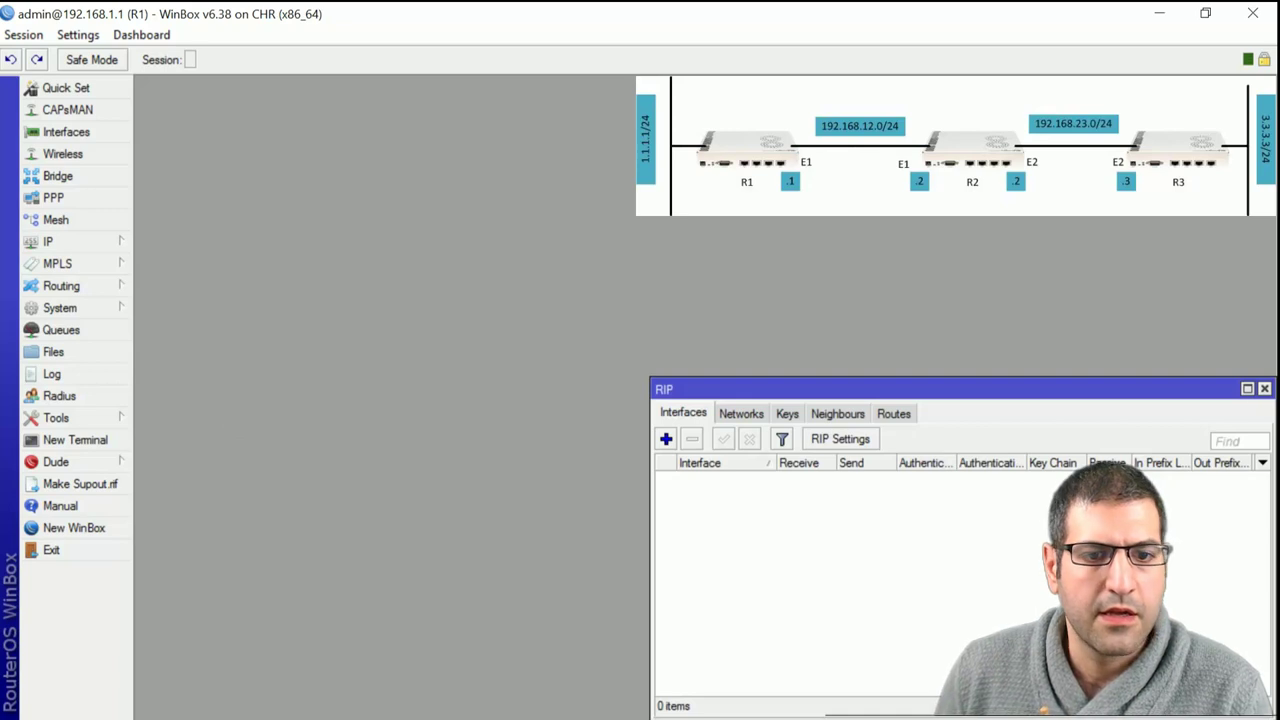
# Add 1.1.1.0/24 to the RIP networks on R1.
pyautogui.moveTo(945, 383); pyautogui.dragTo(497, 148)
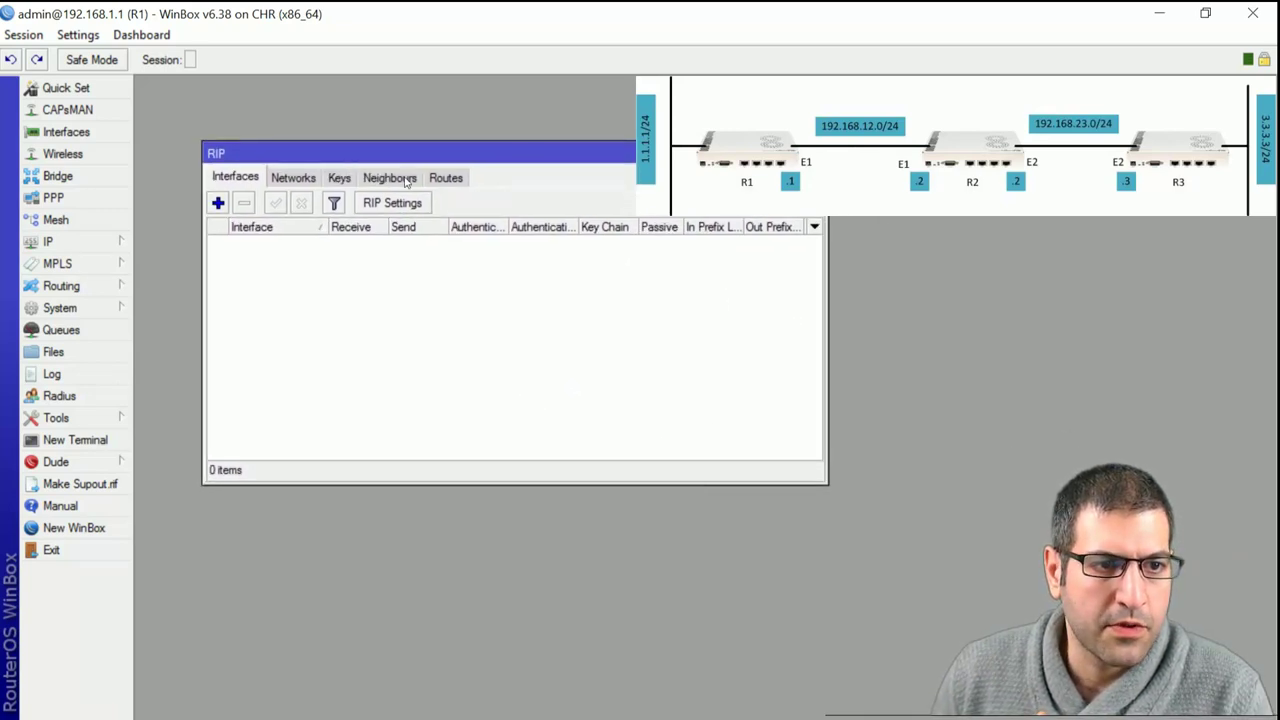
pyautogui.click(310, 181)
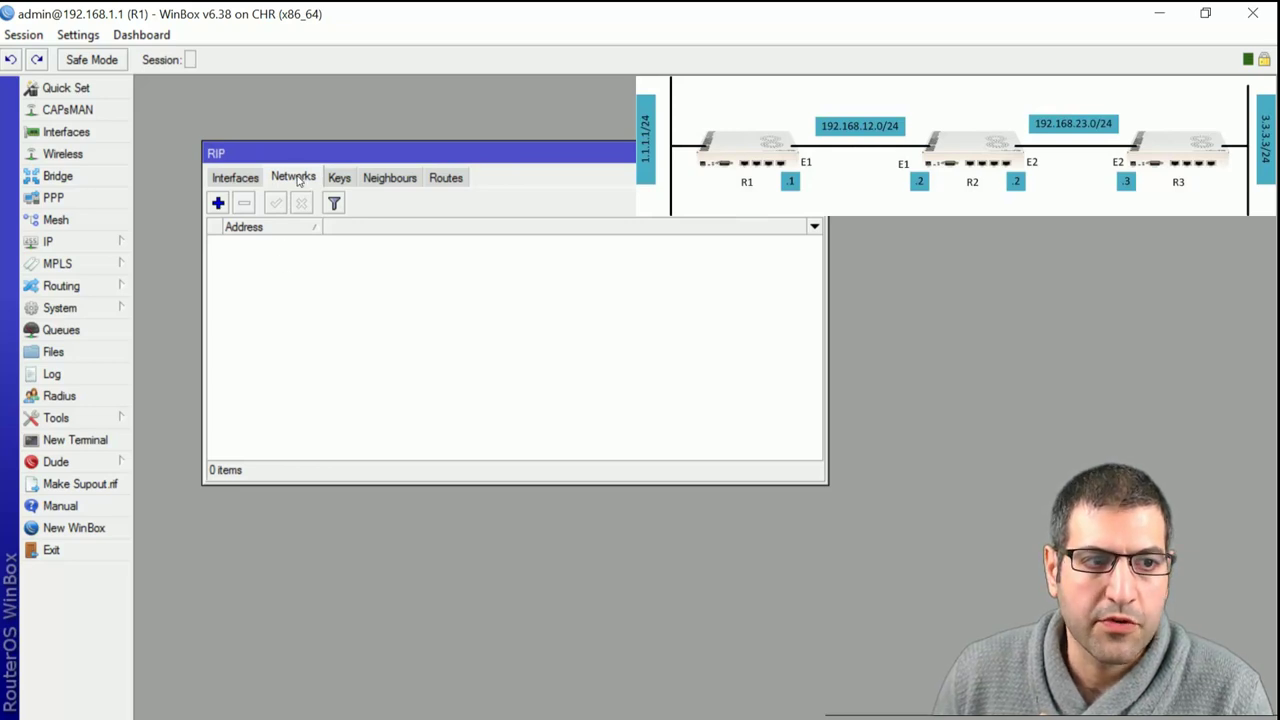
pyautogui.click(220, 202)
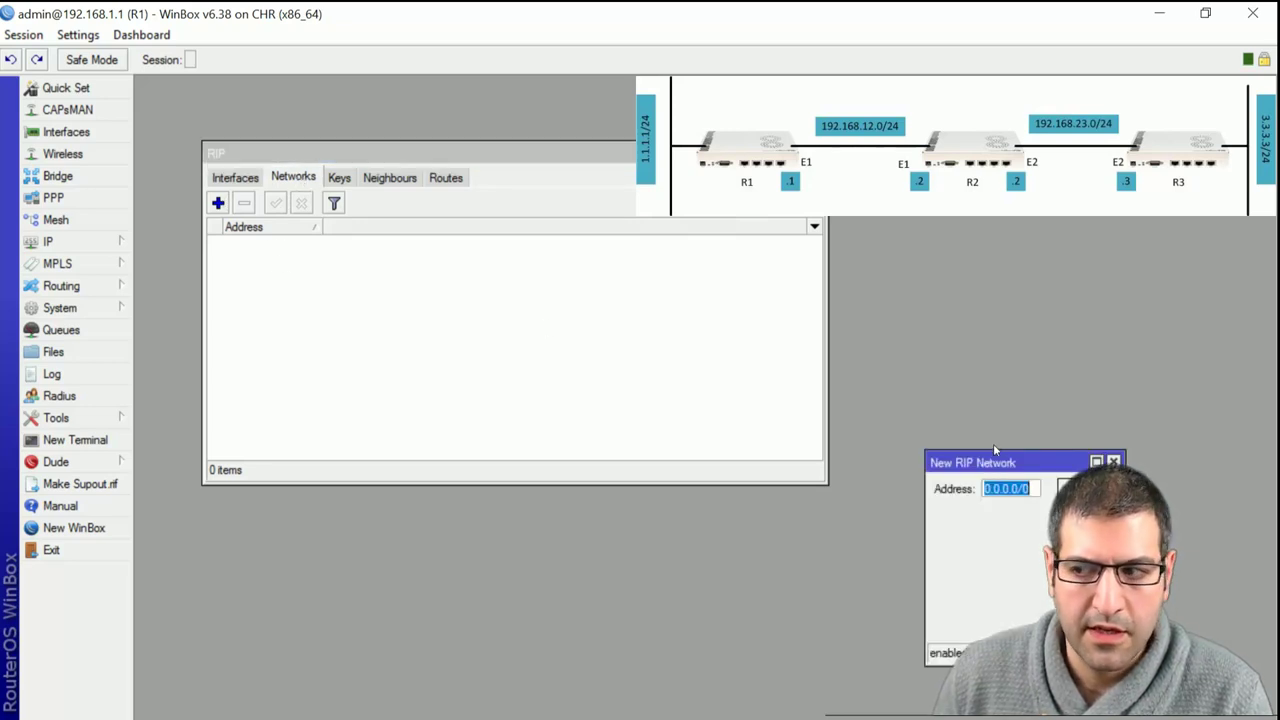
pyautogui.moveTo(956, 459); pyautogui.dragTo(456, 266)
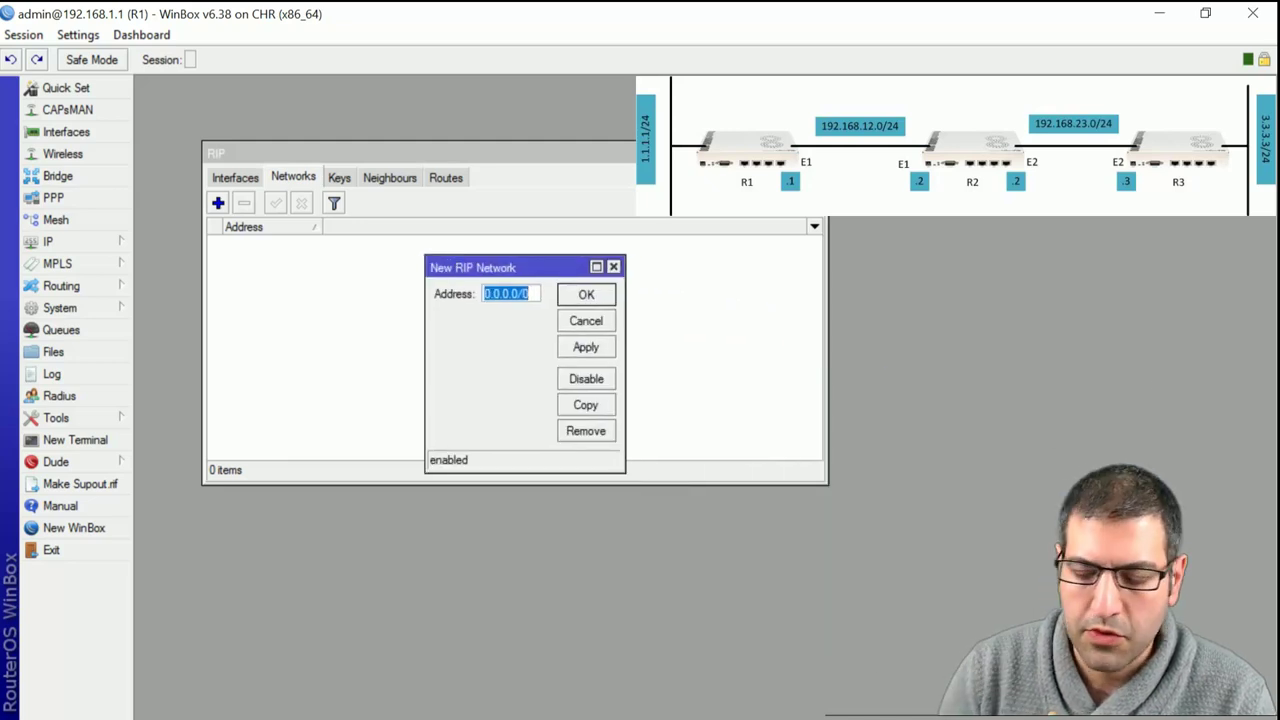
pyautogui.write('1.1.1.0/')
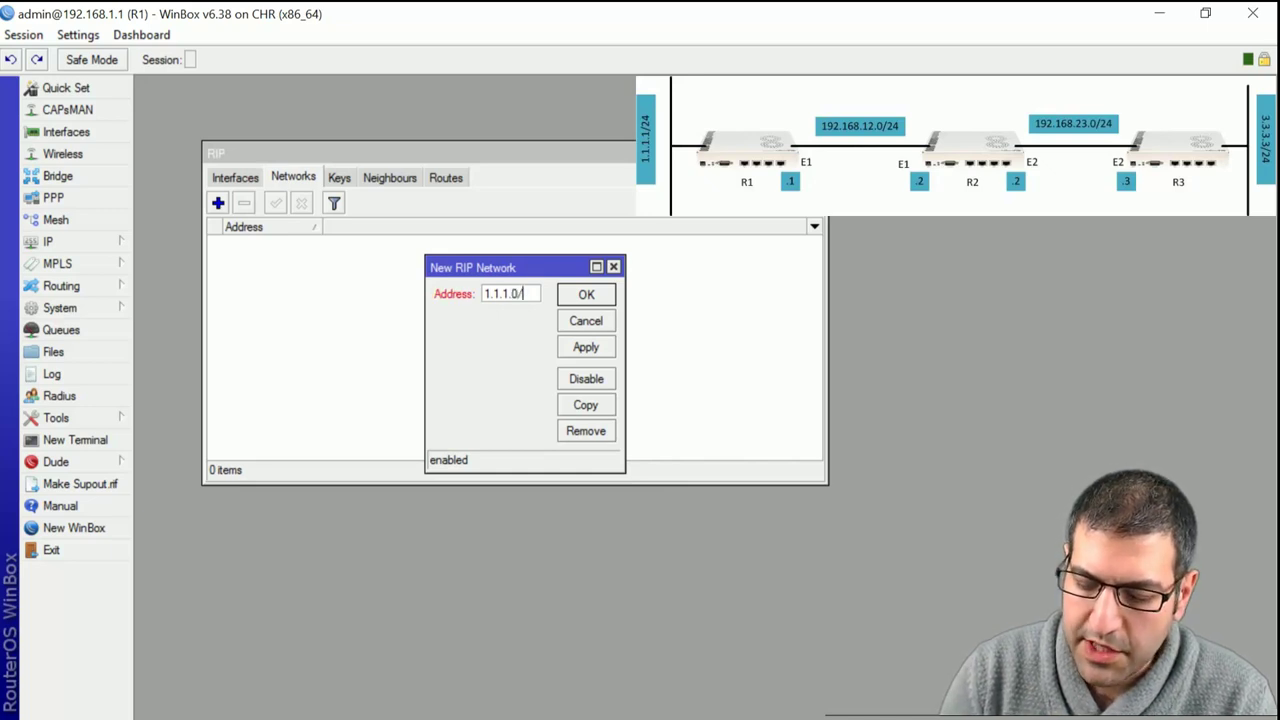
pyautogui.write('24')
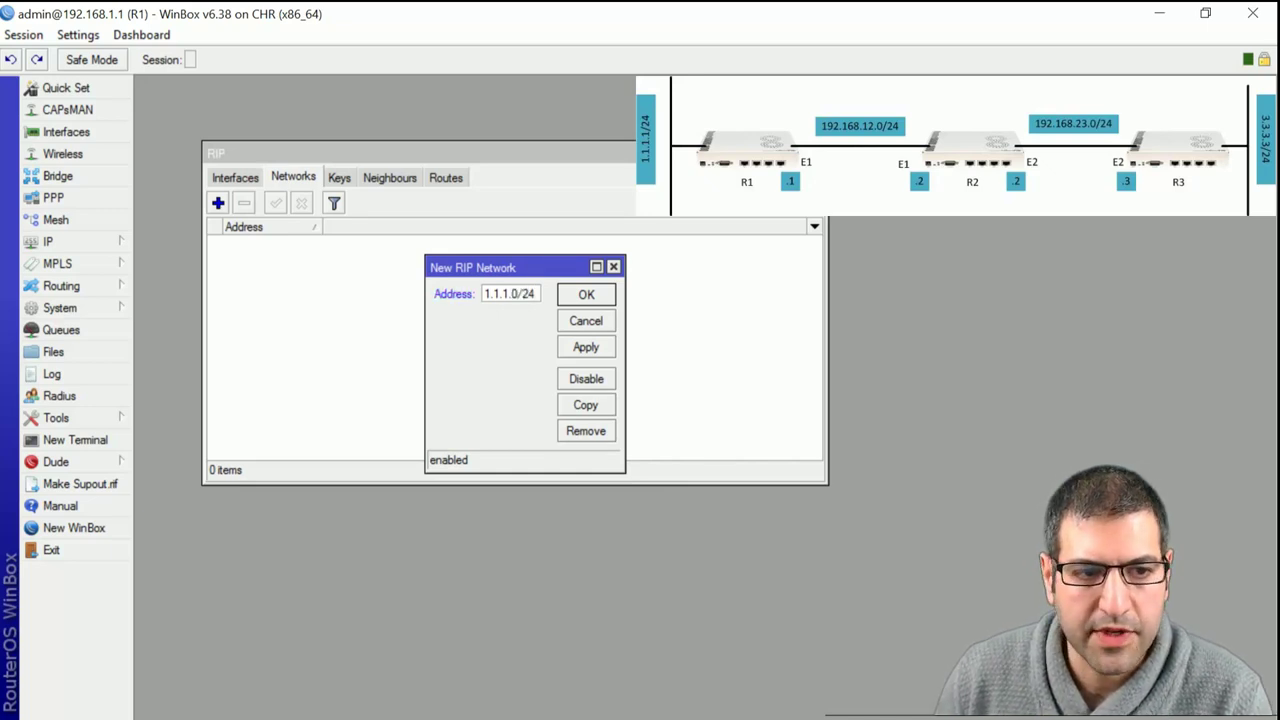
pyautogui.click(586, 293)
# Add 192.168.12.0/24 as a second RIP network on R1.
pyautogui.click(218, 203)
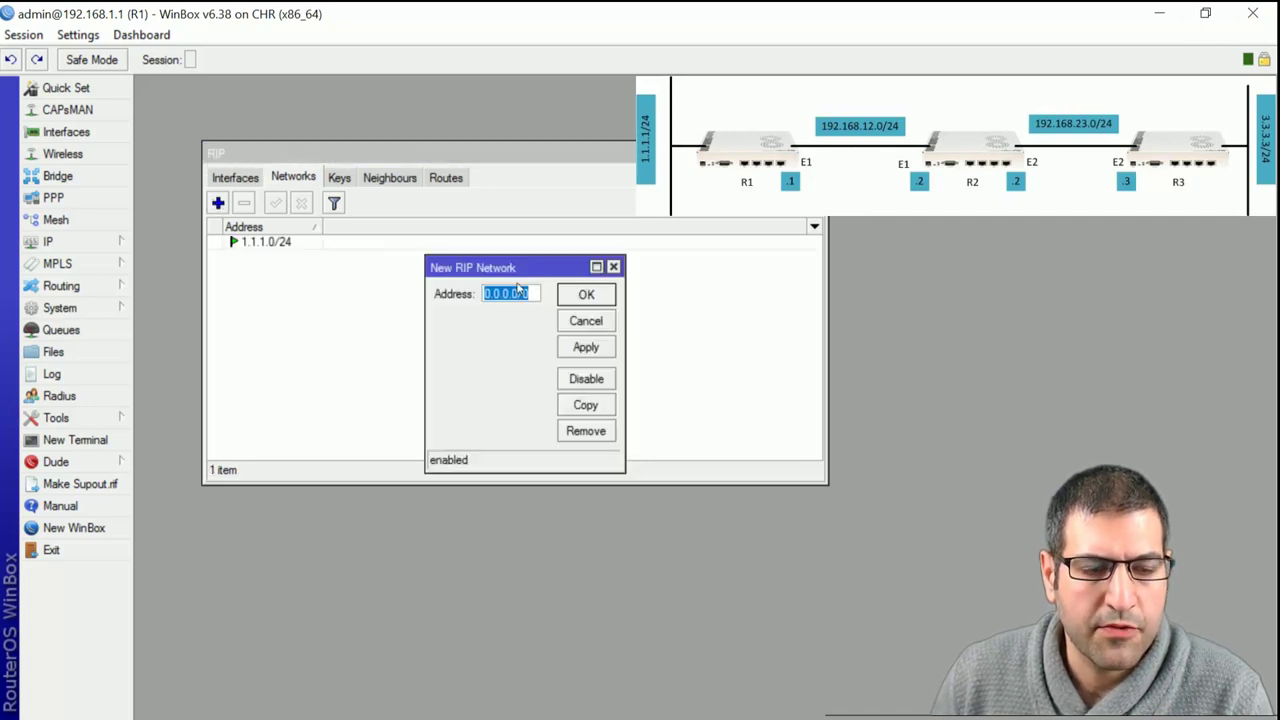
pyautogui.write('192.168.12.0')
pyautogui.write('/24')
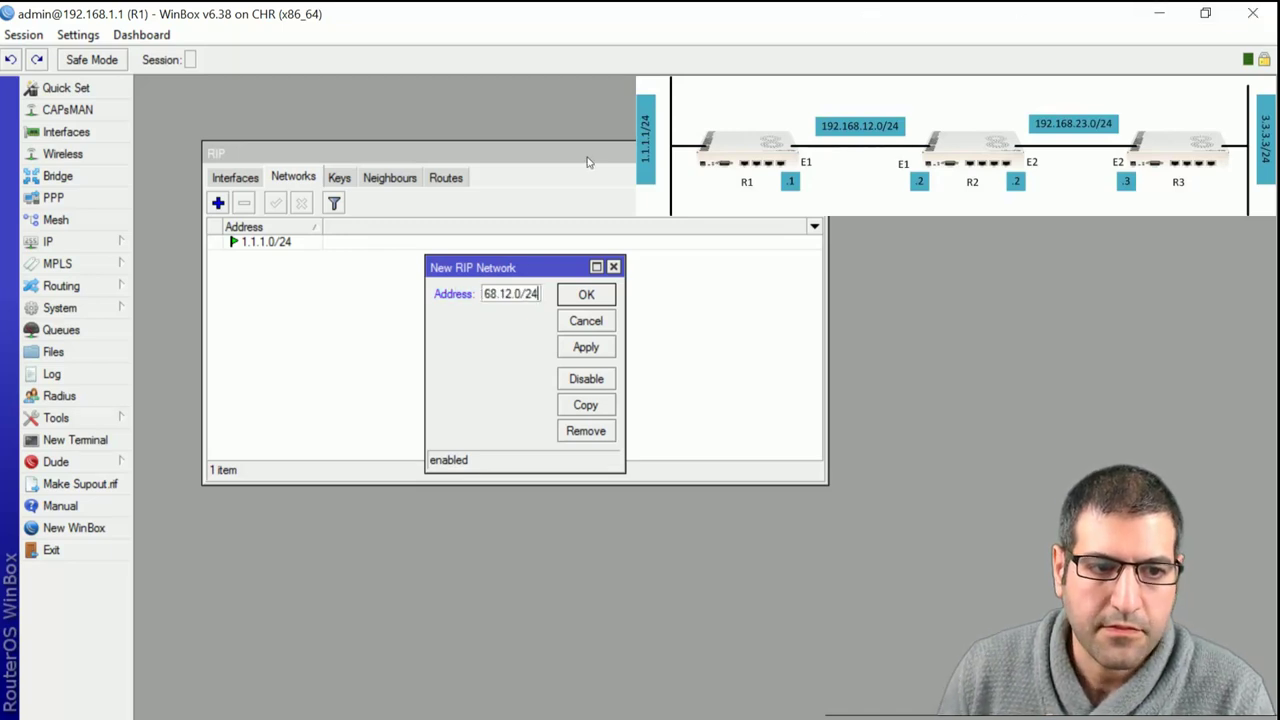
pyautogui.click(586, 302)
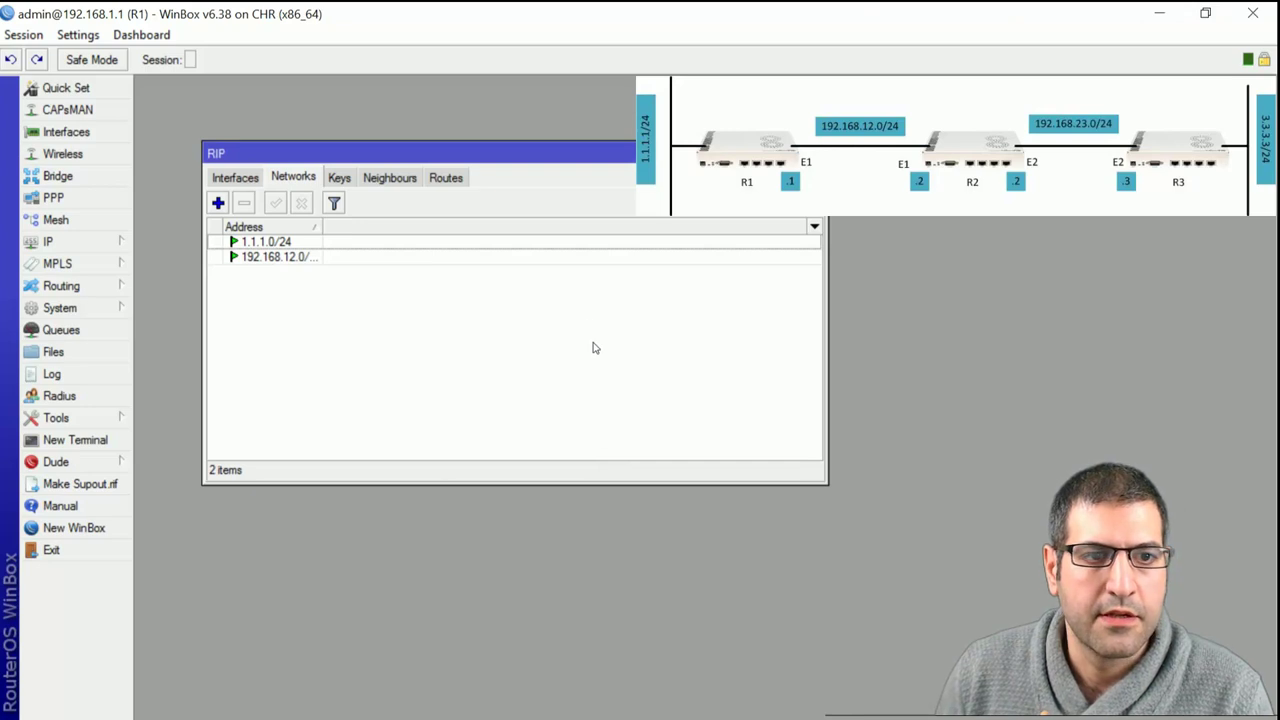
# Examine R1's RIP routes for 1.1.1.0/24 and 192.168.12.0/24, check the RIP interfaces, and close the RIP window.
pyautogui.click(446, 180)
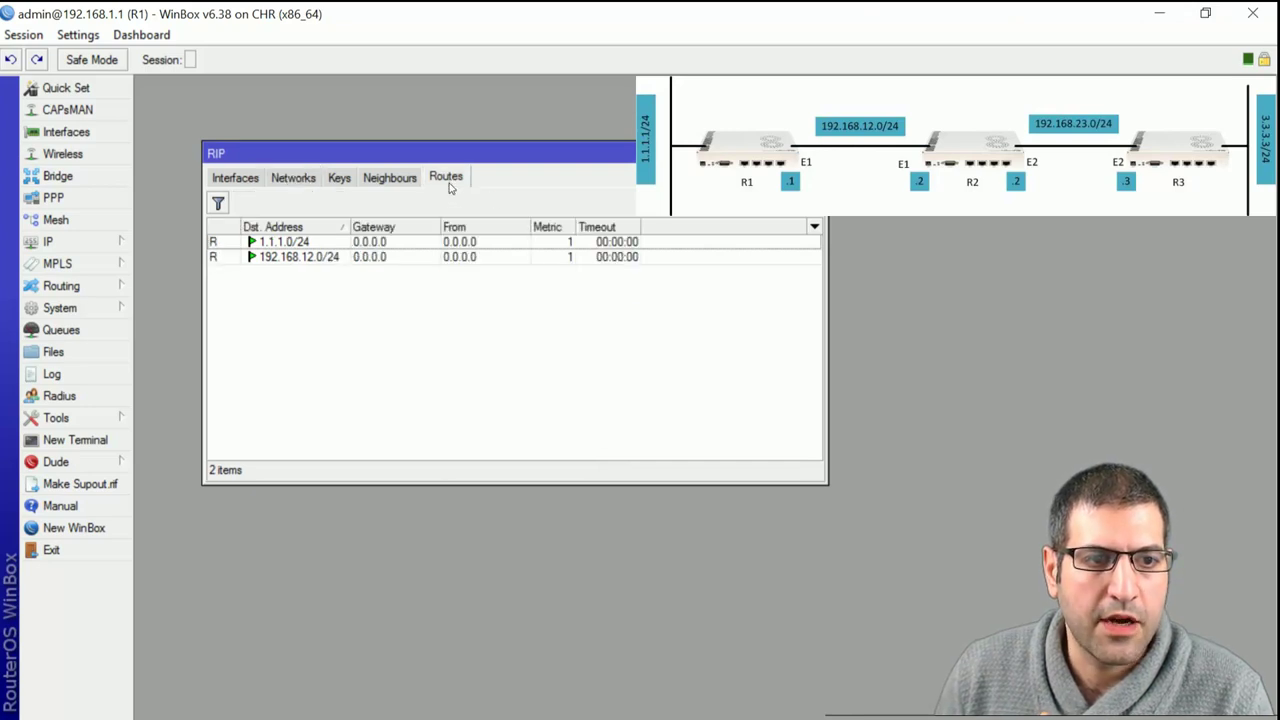
pyautogui.click(337, 244)
pyautogui.click(252, 257)
pyautogui.press('Up')
pyautogui.press('Down')
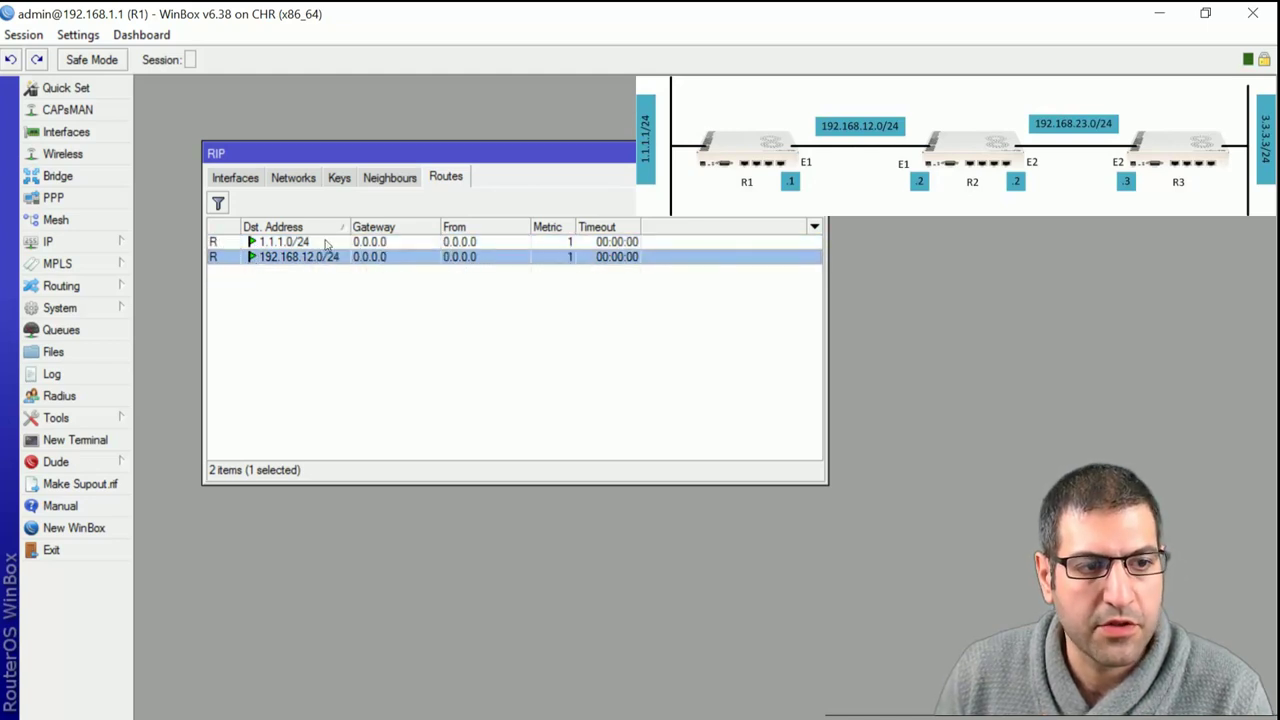
pyautogui.click(293, 180)
pyautogui.click(256, 180)
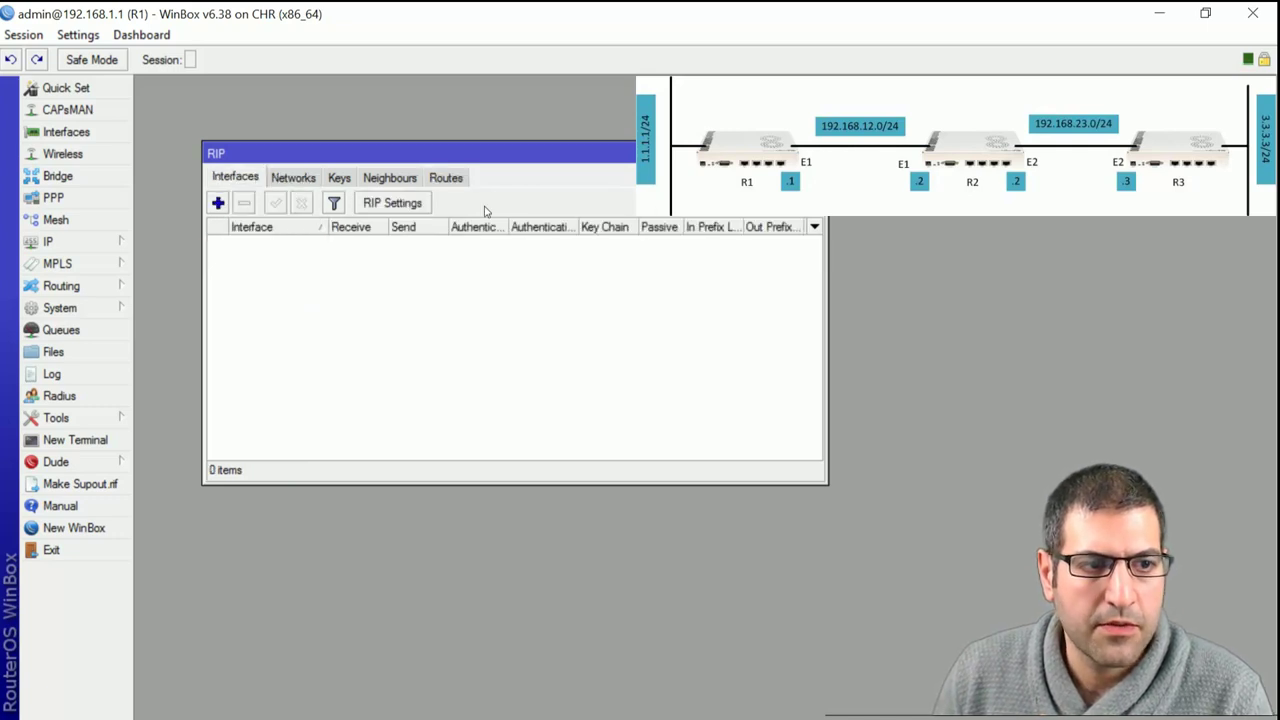
pyautogui.press('Escape')
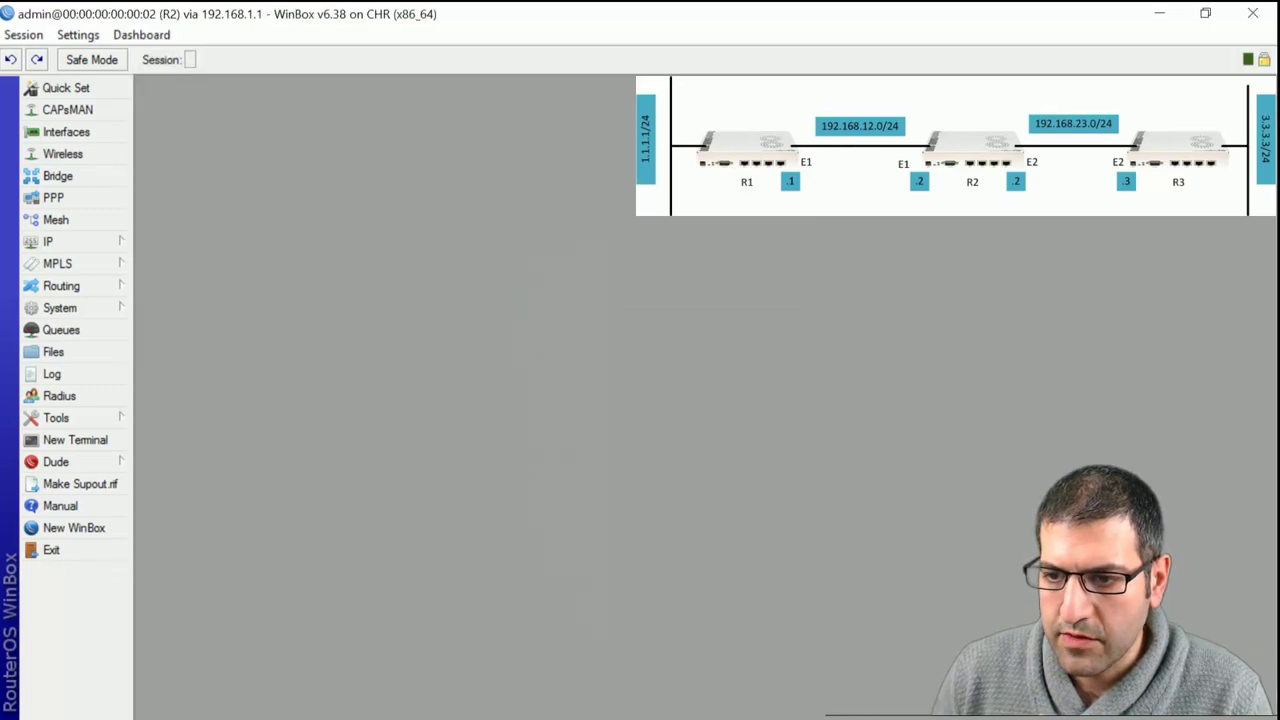
# In R2's WinBox session, open the RIP configuration and add the network 192.168.12.0/24.
pyautogui.click(107, 284)
pyautogui.click(194, 422)
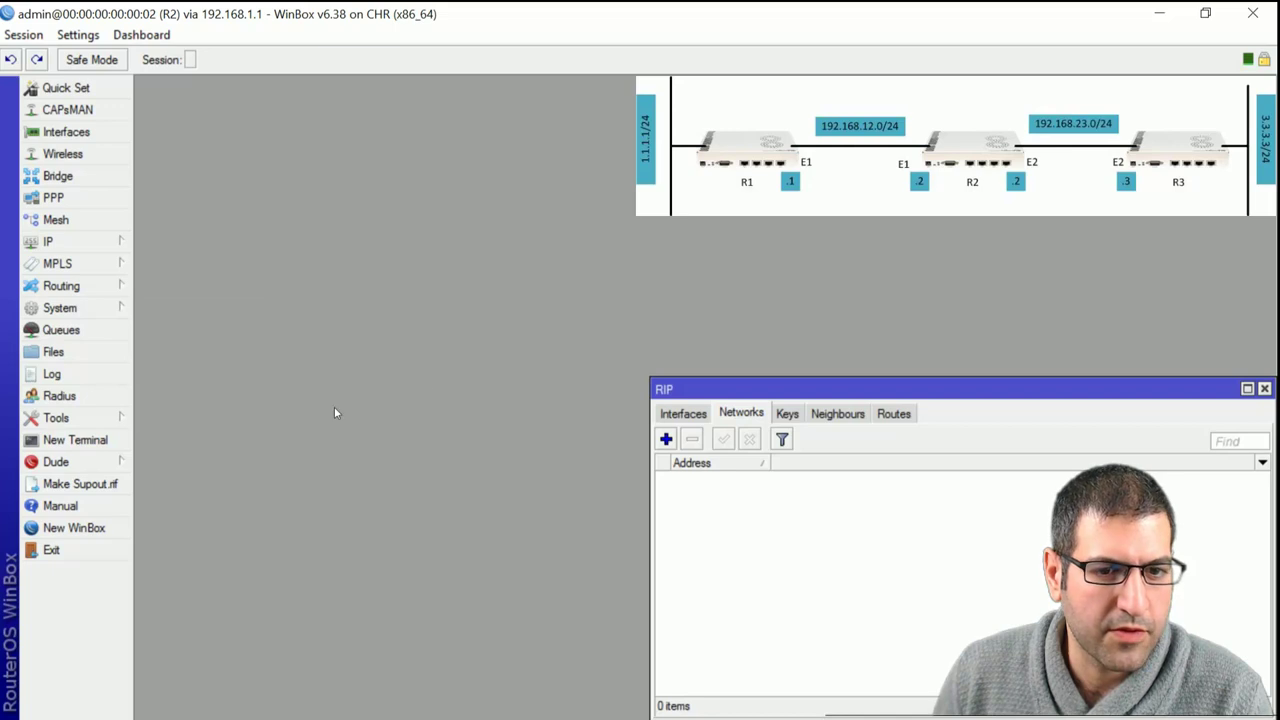
pyautogui.moveTo(807, 391); pyautogui.dragTo(364, 133)
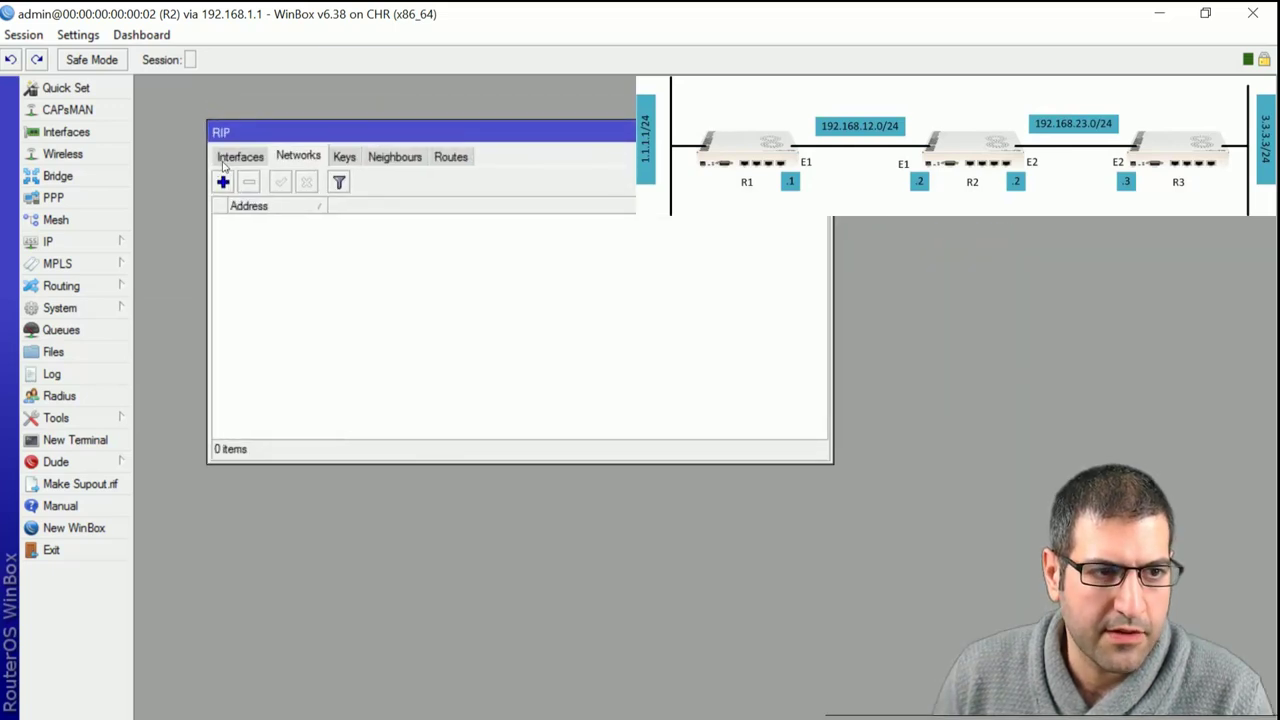
pyautogui.click(223, 183)
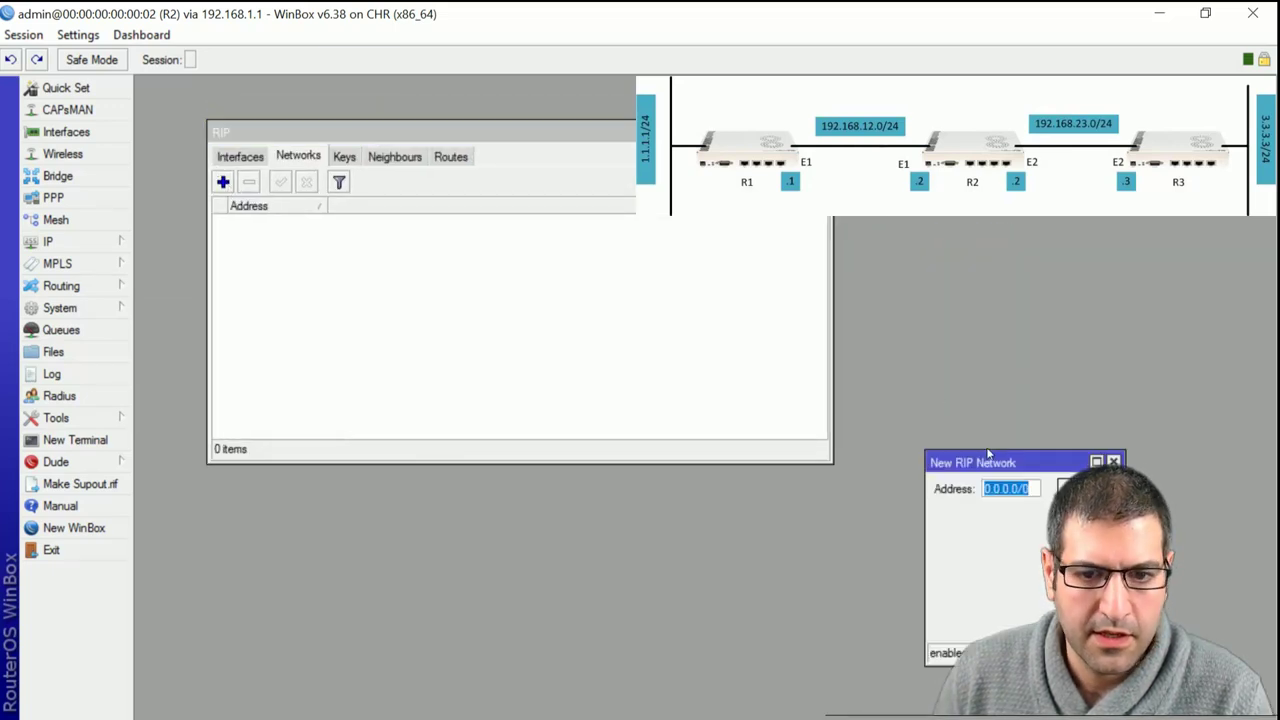
pyautogui.moveTo(988, 463); pyautogui.dragTo(344, 210)
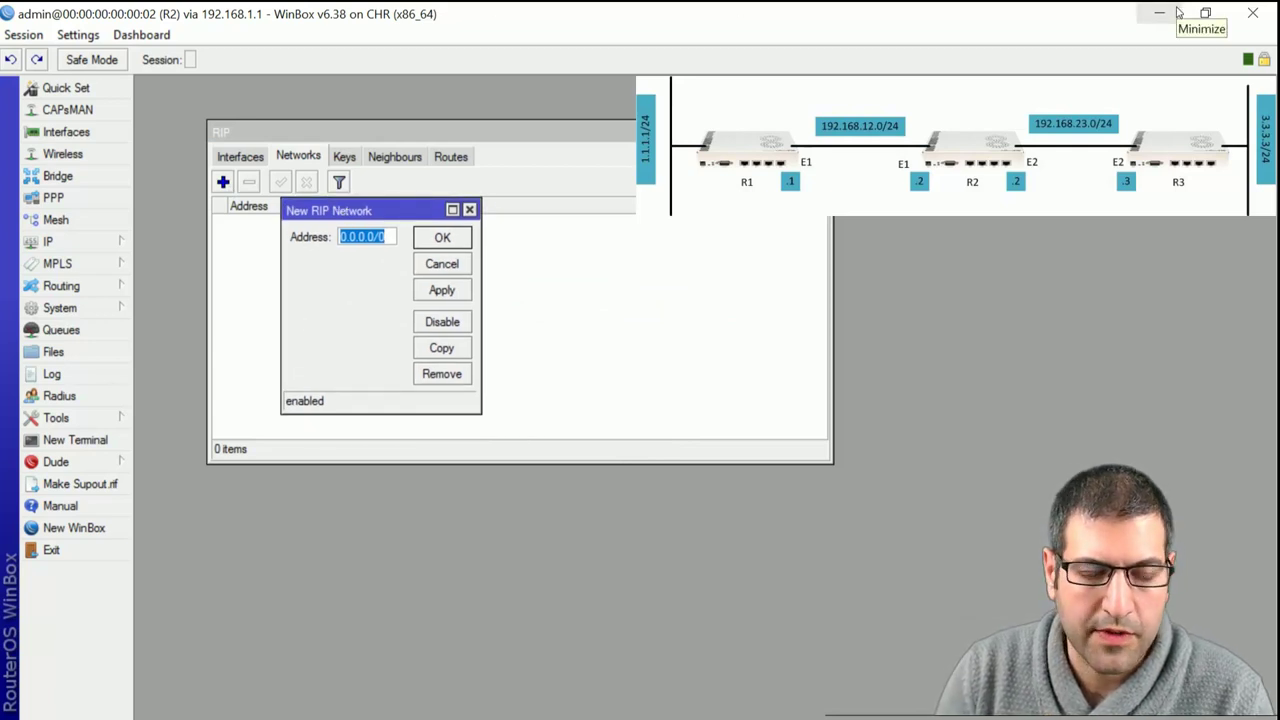
pyautogui.write('192.168')
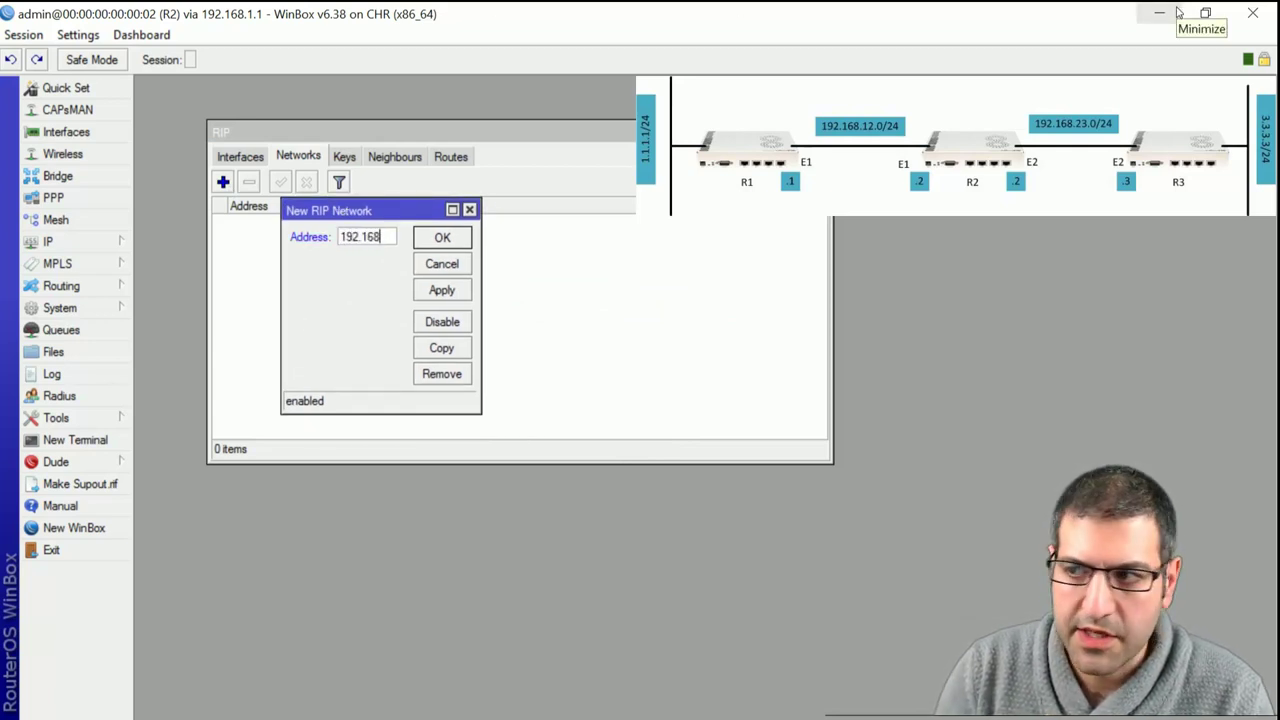
pyautogui.write('.12.0')
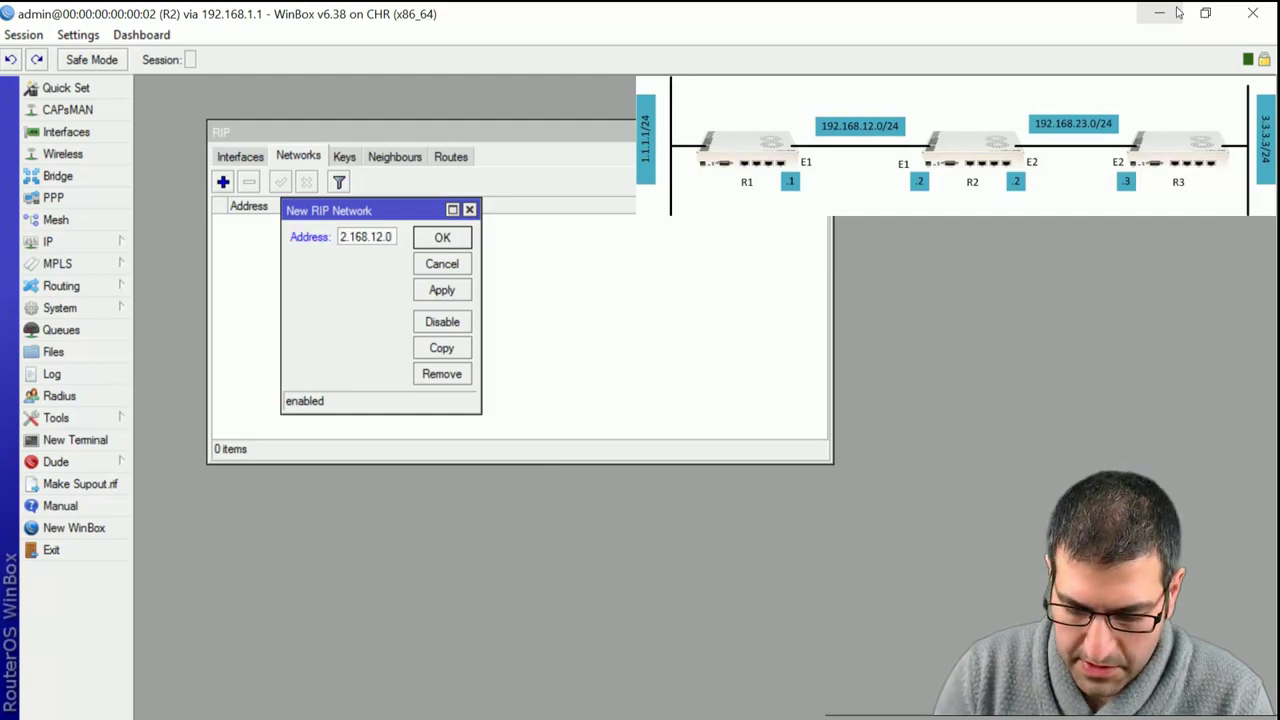
pyautogui.write('/24')
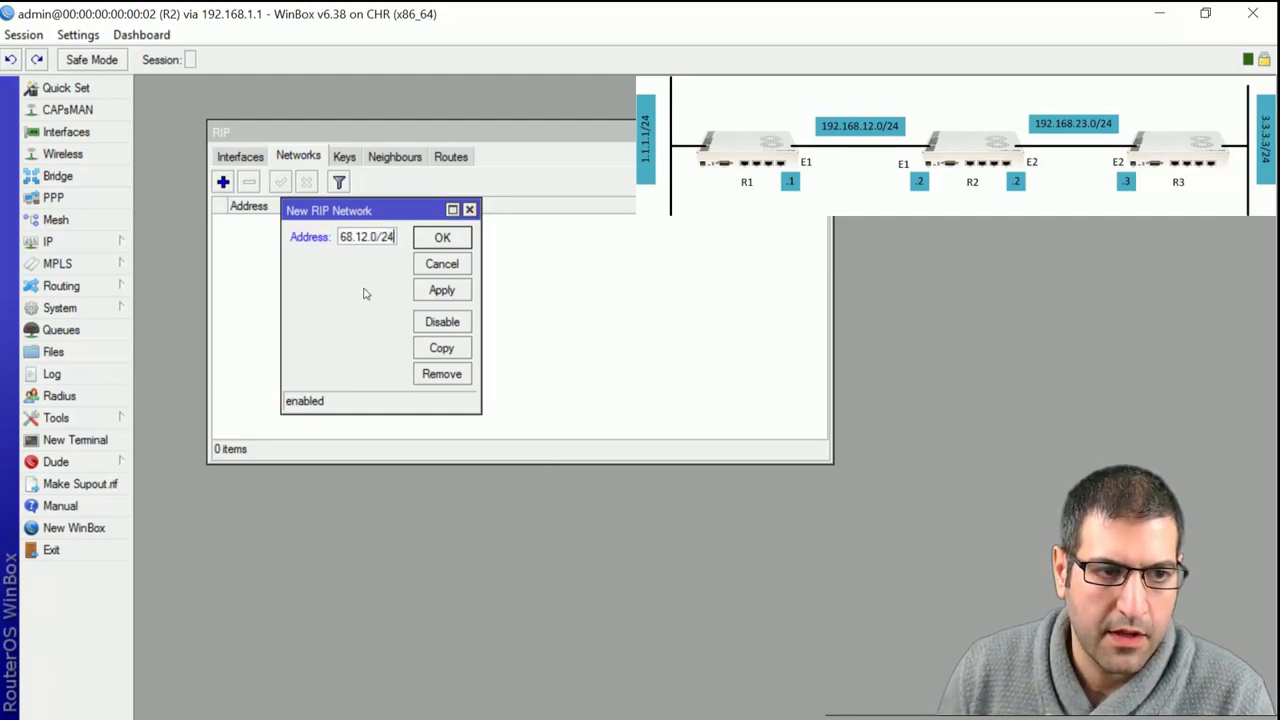
pyautogui.click(442, 240)
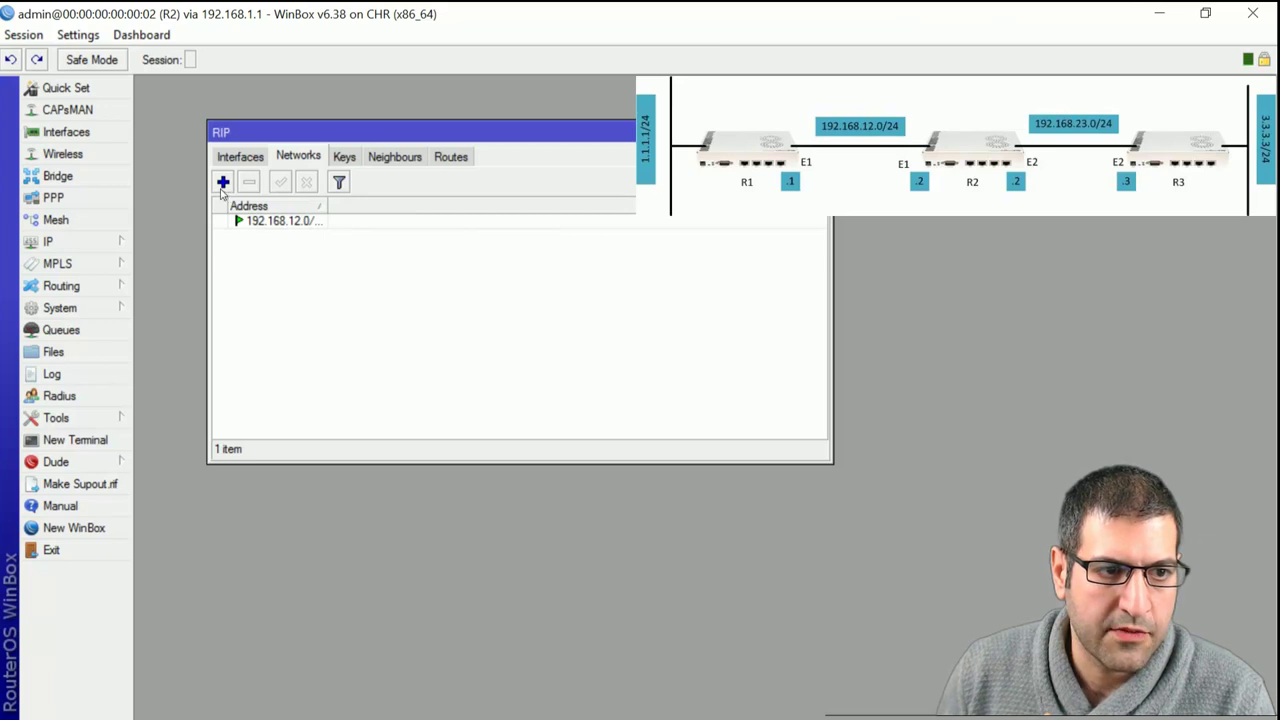
# Add 192.168.23.0/24 as a second RIP network on R2.
pyautogui.click(223, 183)
pyautogui.write('192.168.23')
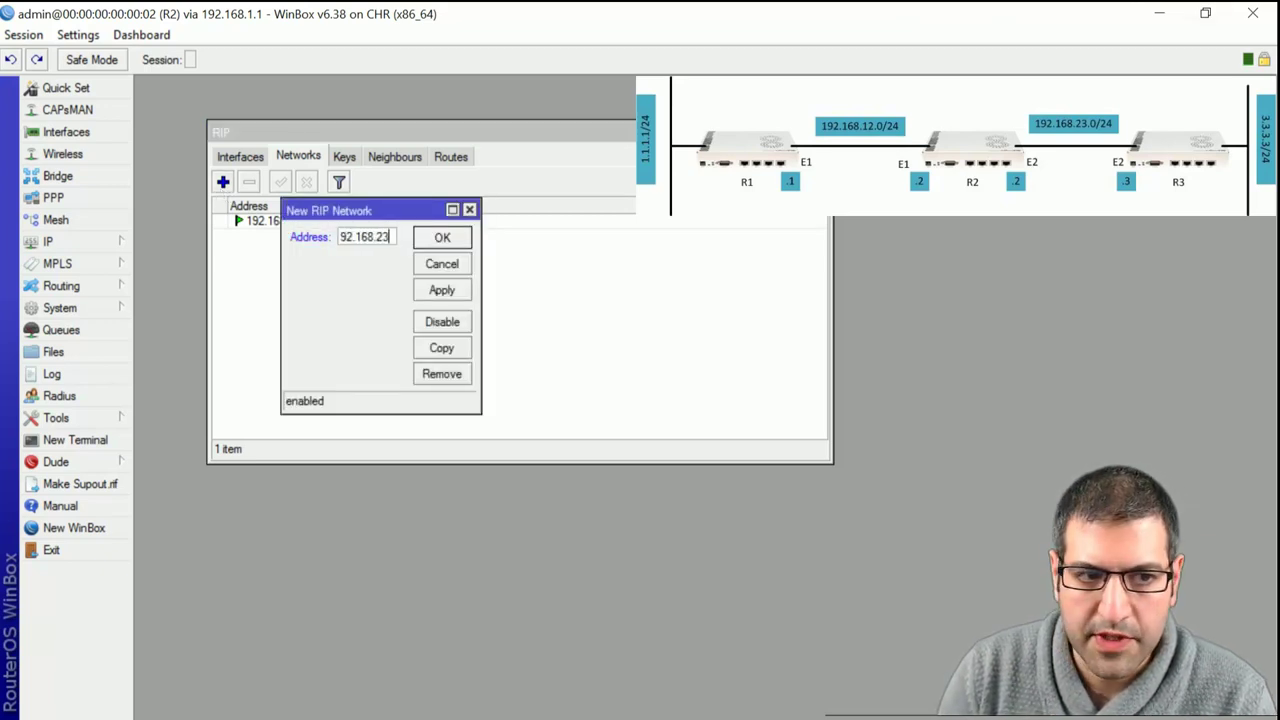
pyautogui.write('.0/24')
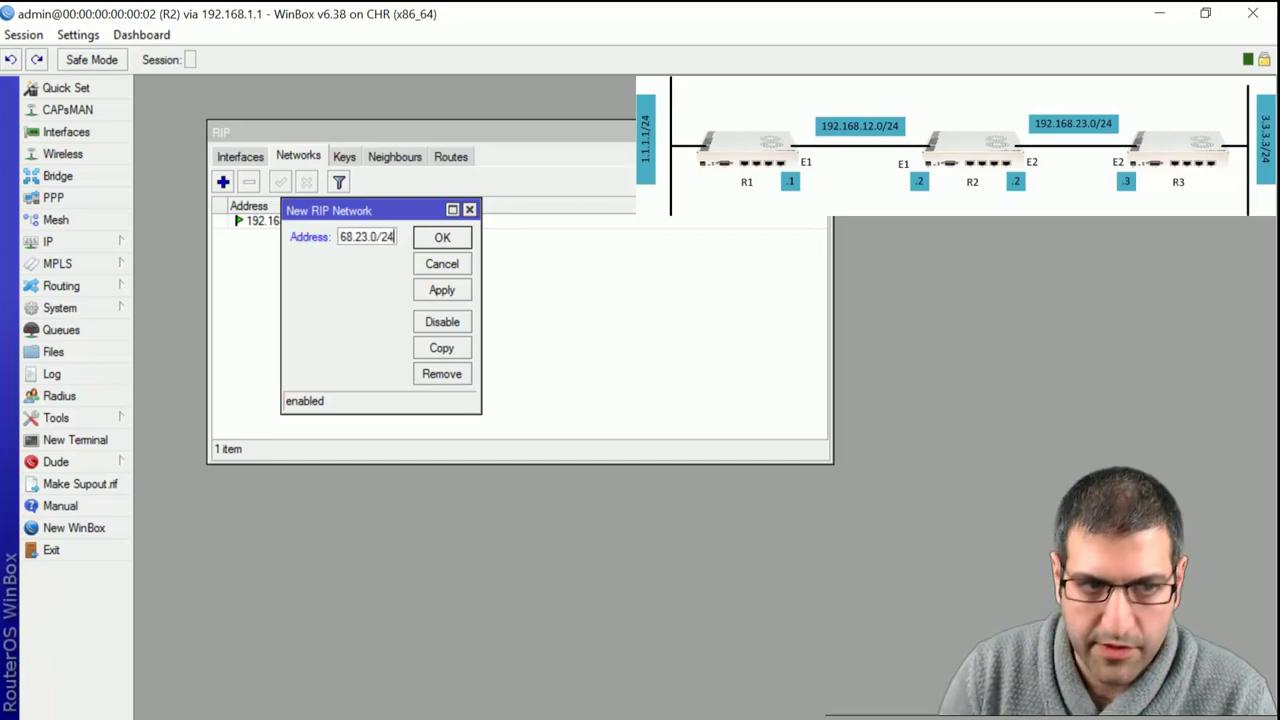
pyautogui.click(467, 239)
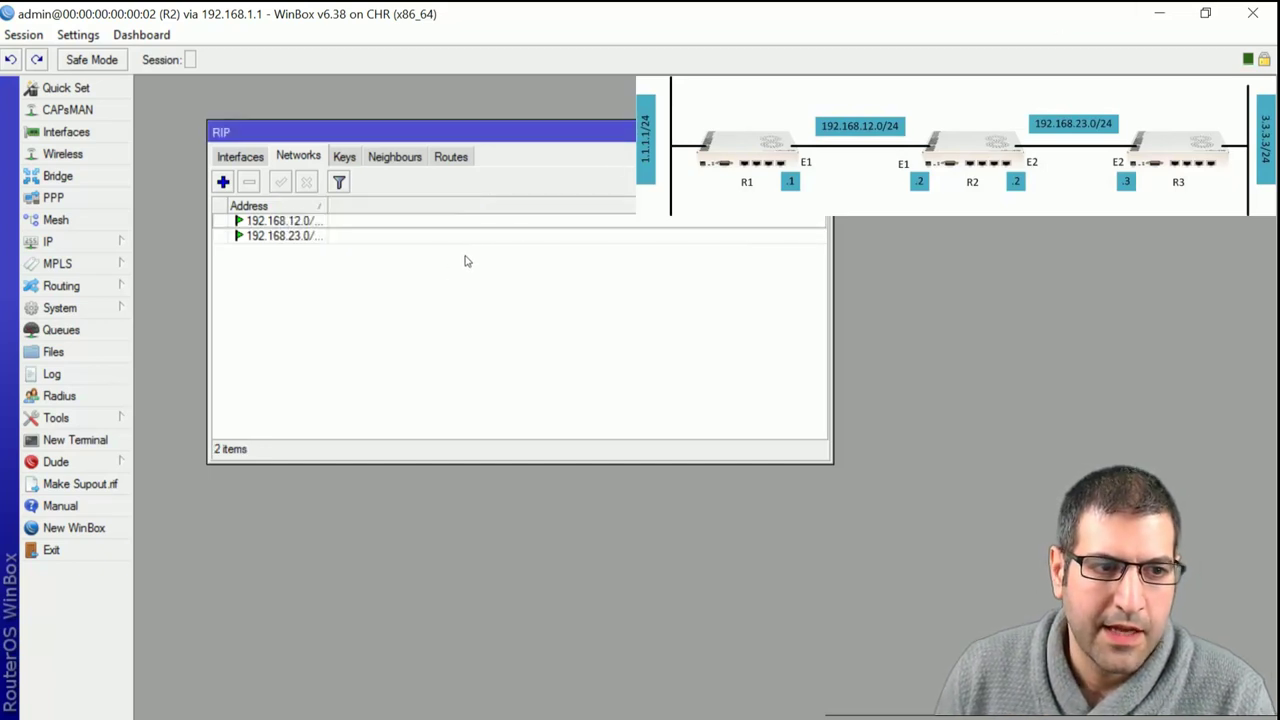
# Examine R2's RIP routes, especially the 1.1.1.0/24 entry, and close the RIP window.
pyautogui.click(458, 162)
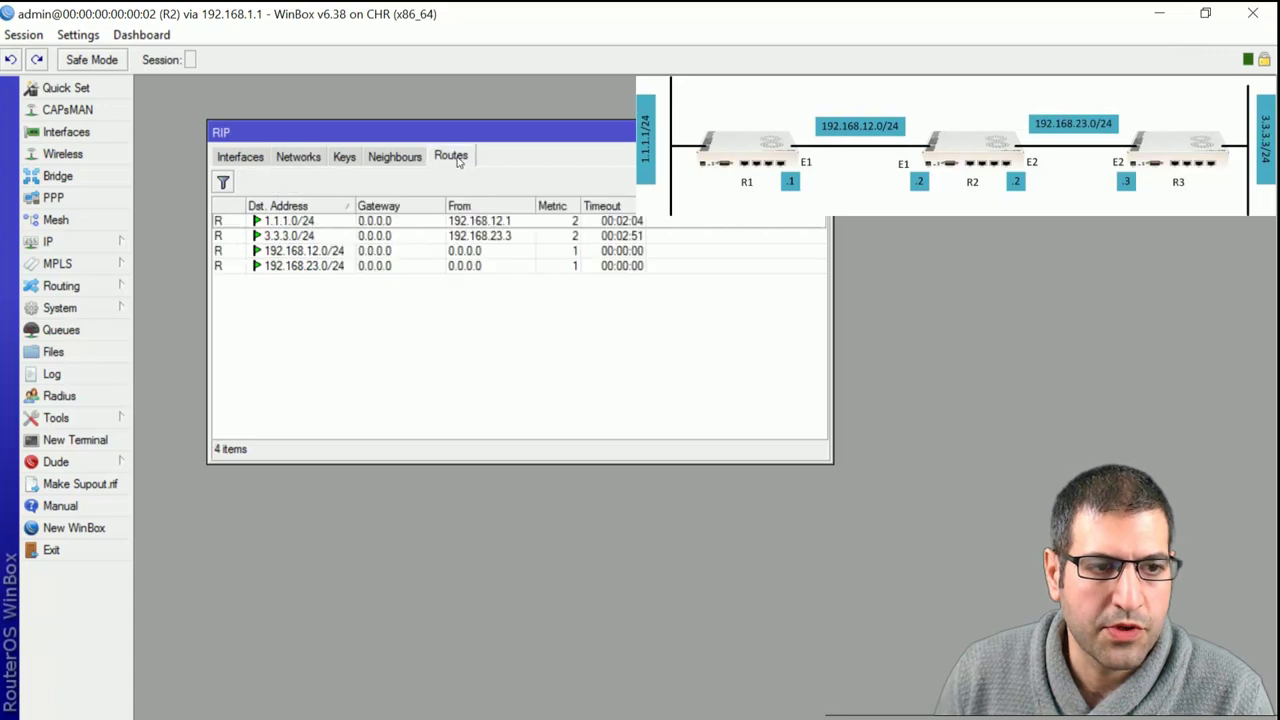
pyautogui.click(276, 220)
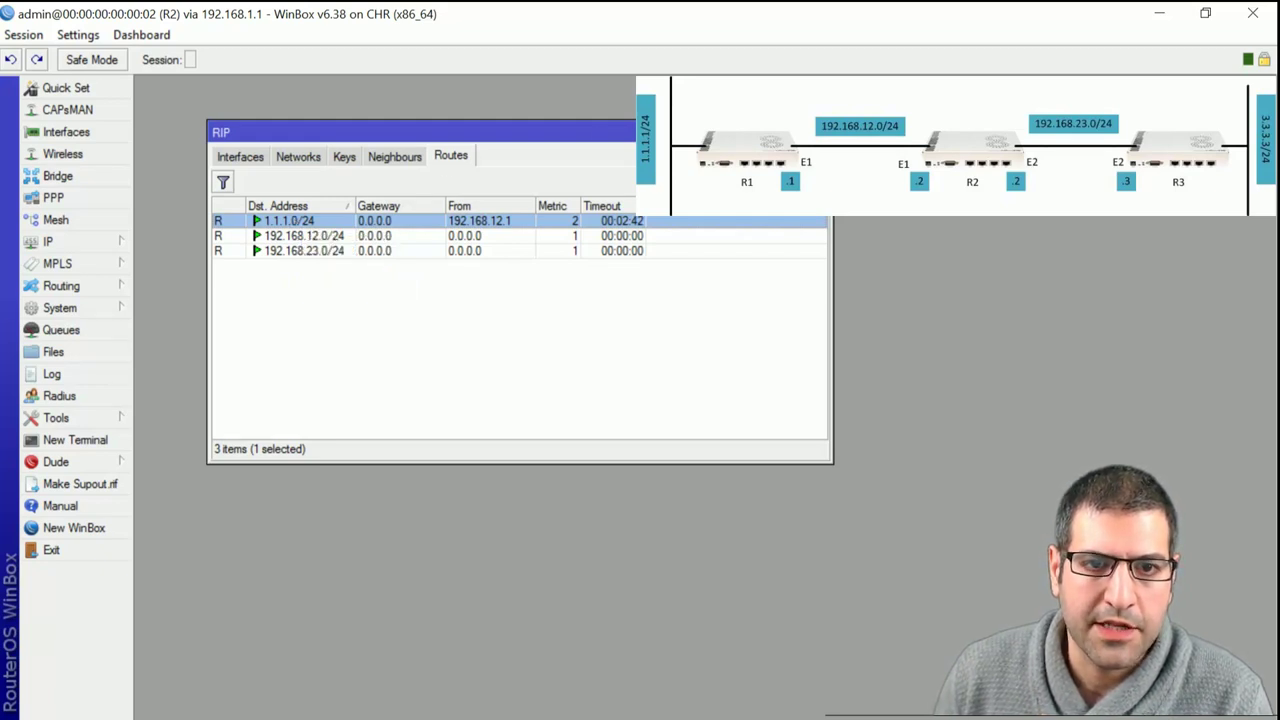
pyautogui.click(822, 131)
# In R3's WinBox session, open the RIP configuration and add the network 192.168.23.0/24.
pyautogui.hotkey('alt', 'Tab')
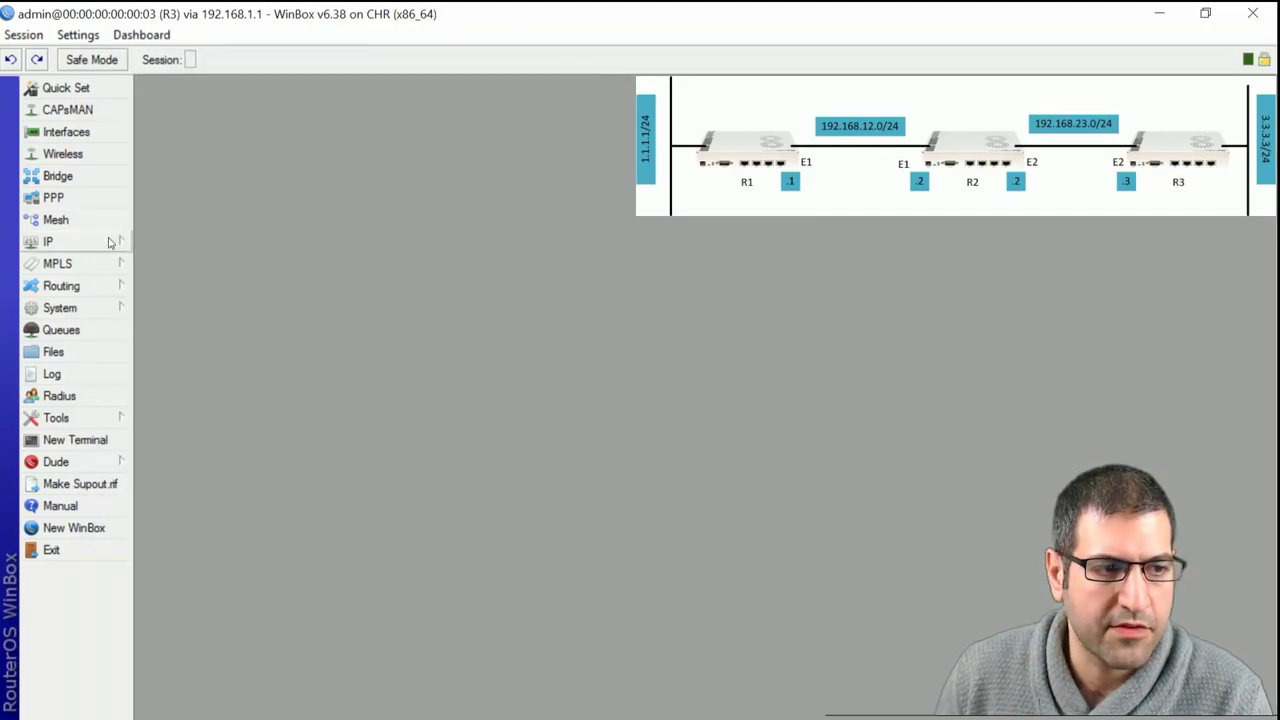
pyautogui.click(36, 290)
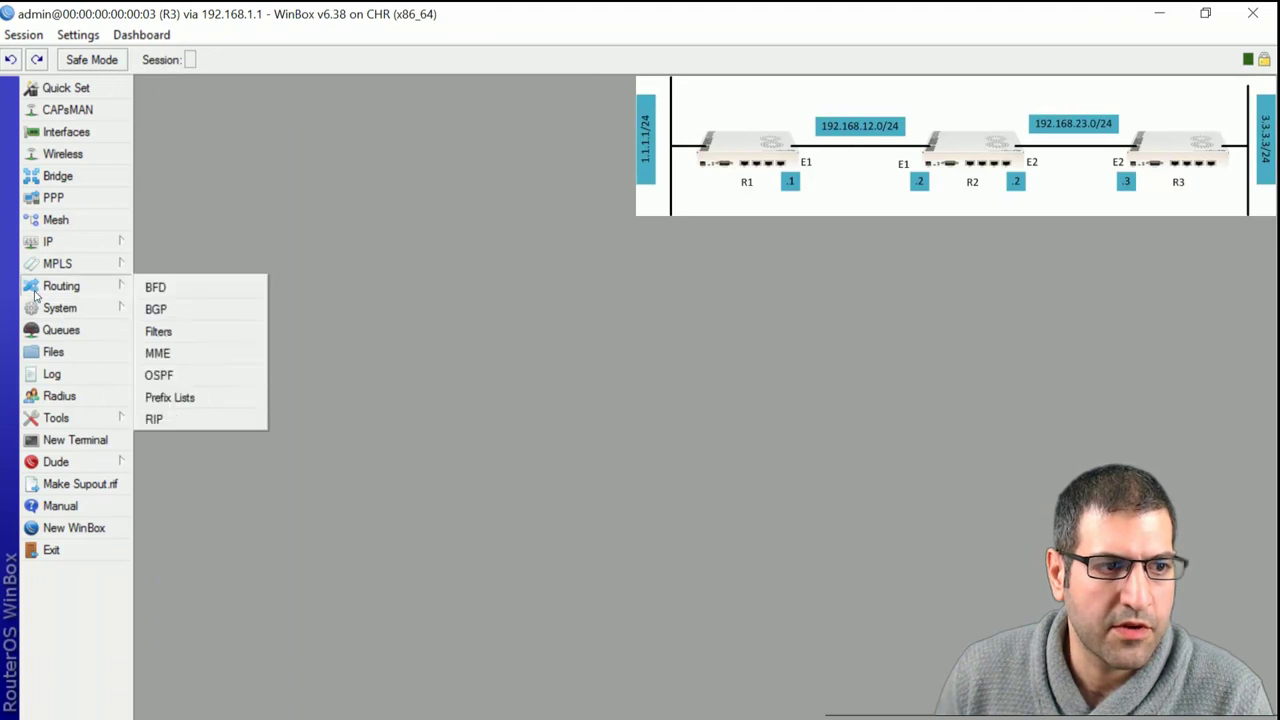
pyautogui.click(205, 419)
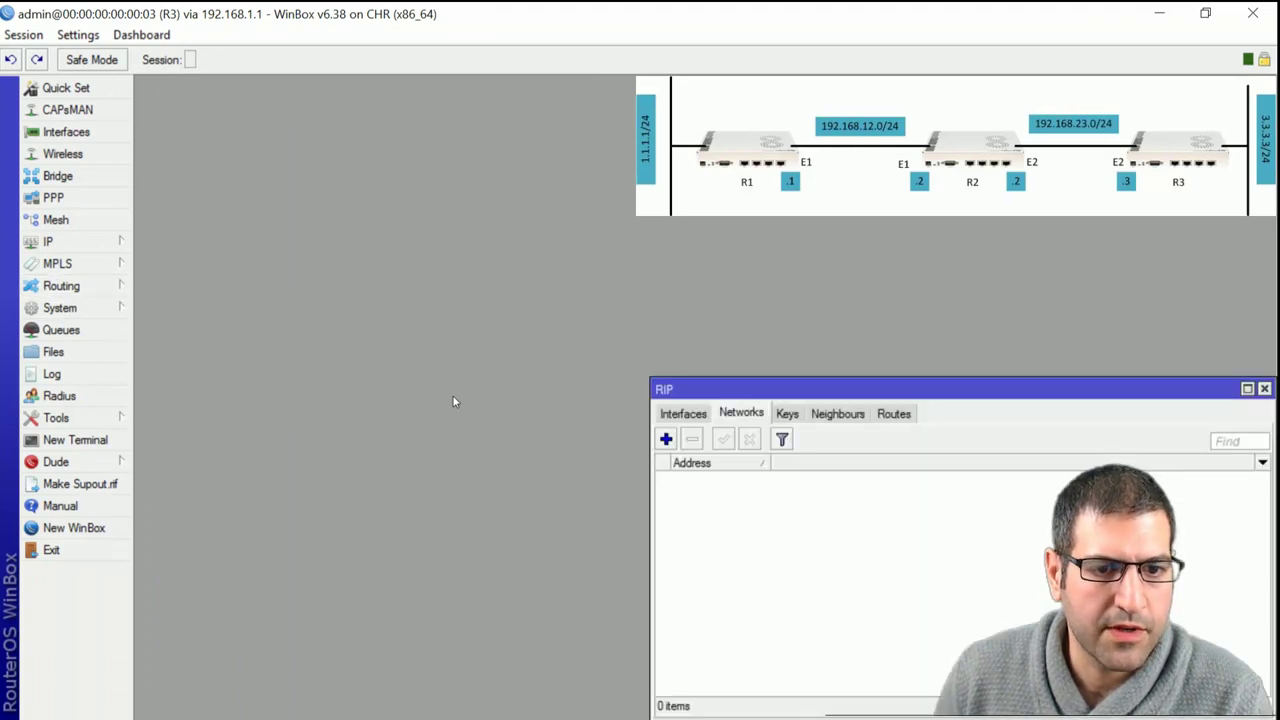
pyautogui.moveTo(718, 379); pyautogui.dragTo(274, 121)
pyautogui.click(222, 182)
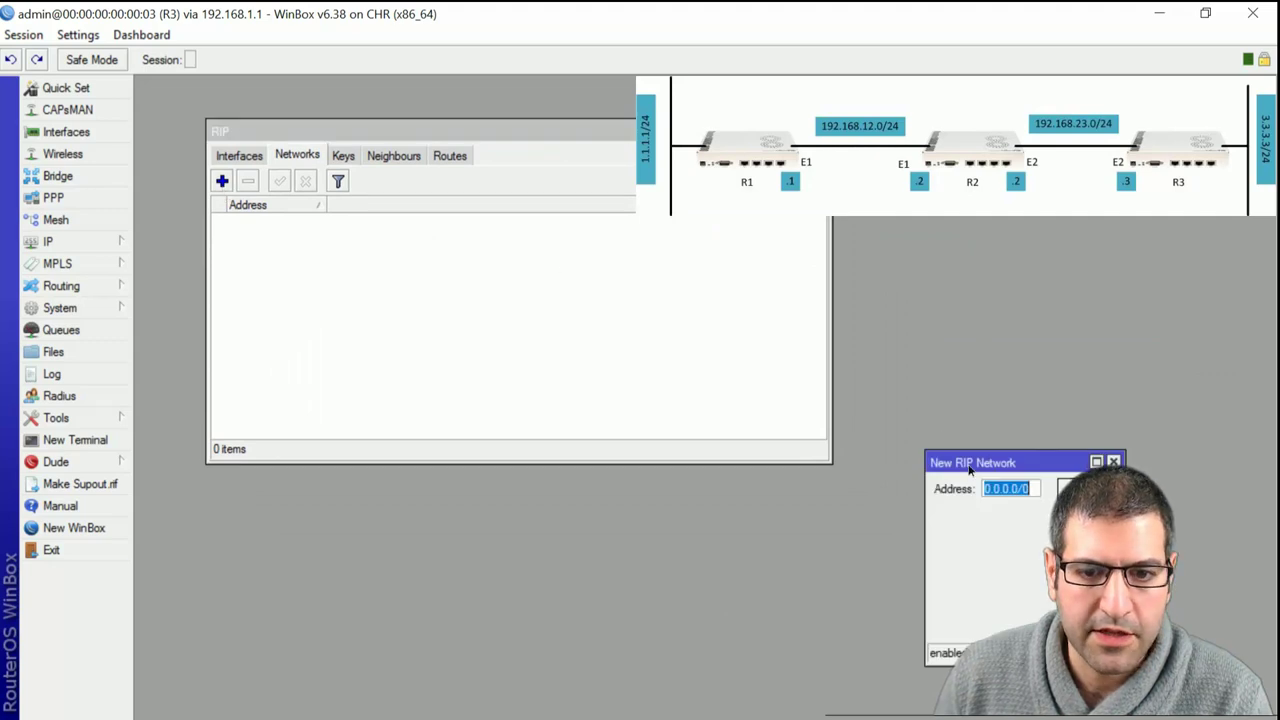
pyautogui.moveTo(969, 468); pyautogui.dragTo(316, 235)
pyautogui.write('192.168.2')
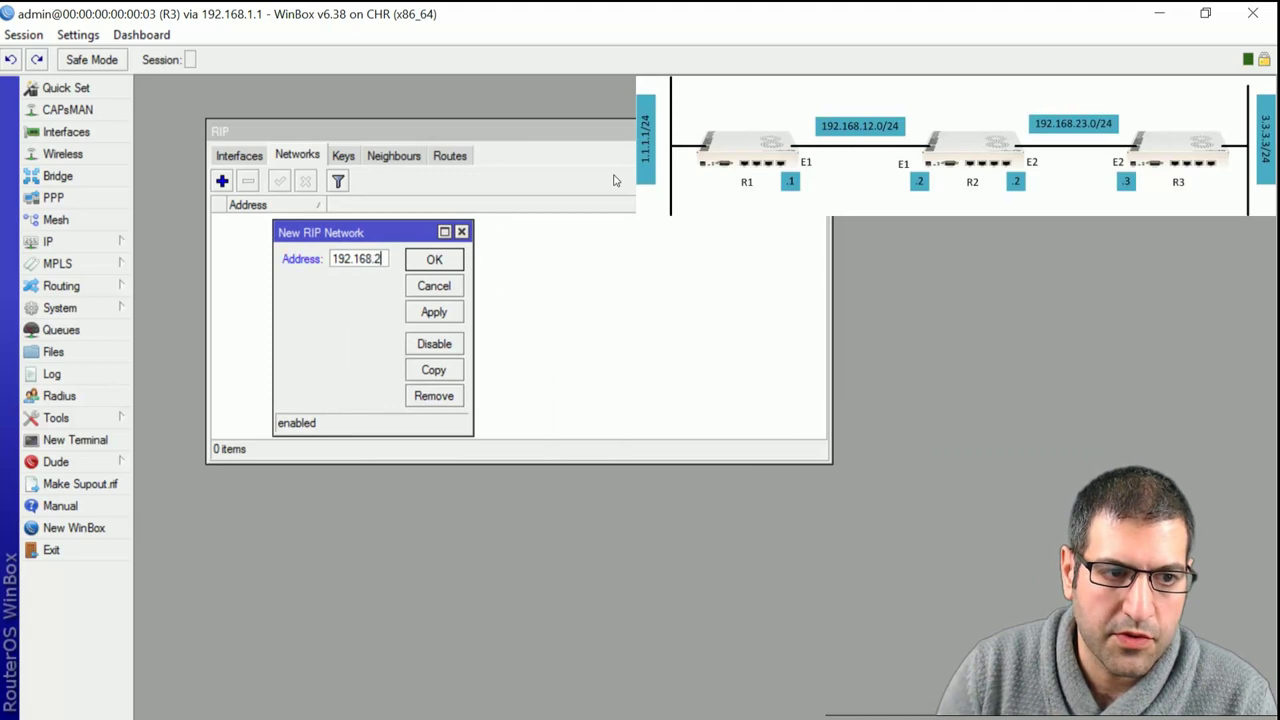
pyautogui.write('3.0/24')
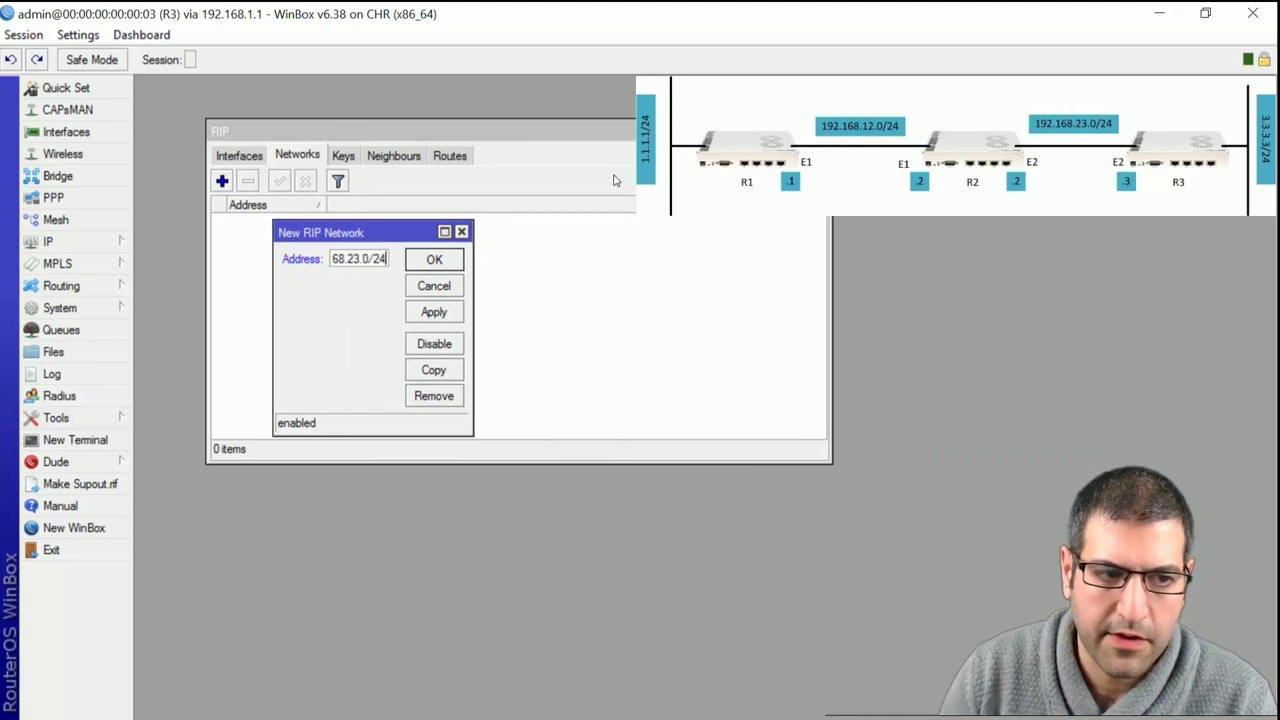
pyautogui.click(447, 266)
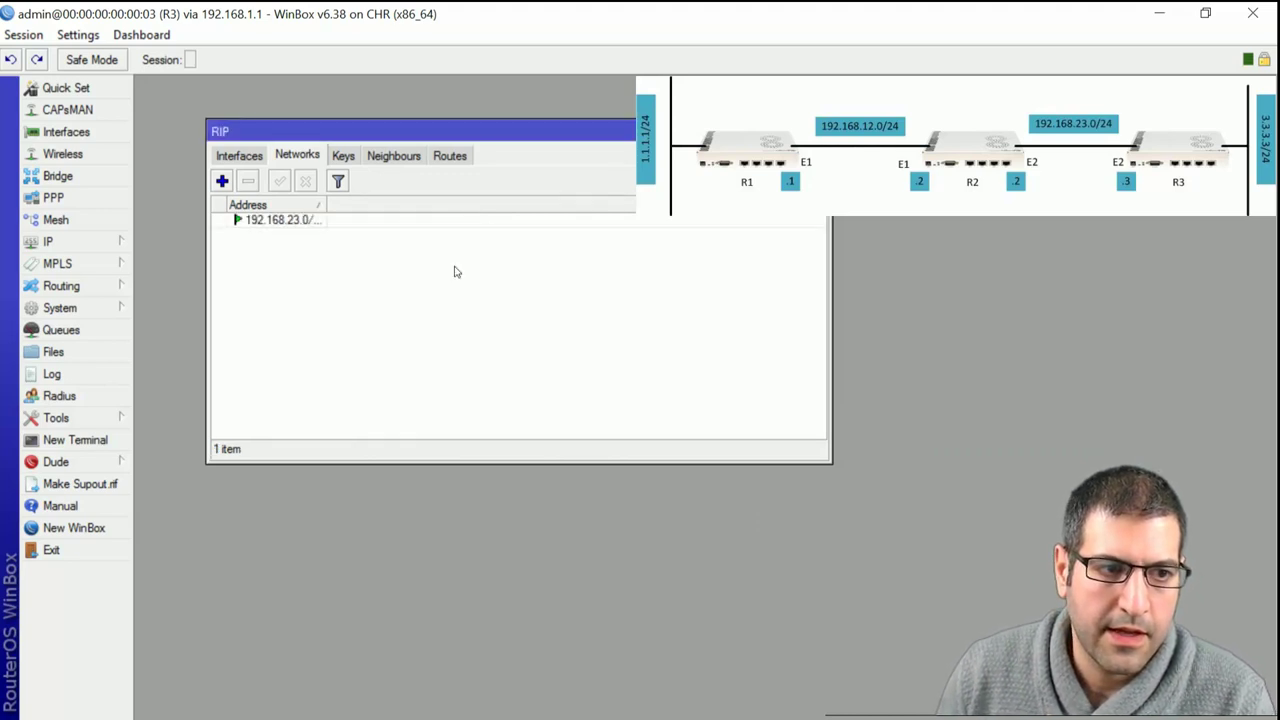
# Add 3.3.3.0/24 as a second RIP network on R3.
pyautogui.click(222, 181)
pyautogui.press('BackSpace')
pyautogui.write('3.3.3.0/')
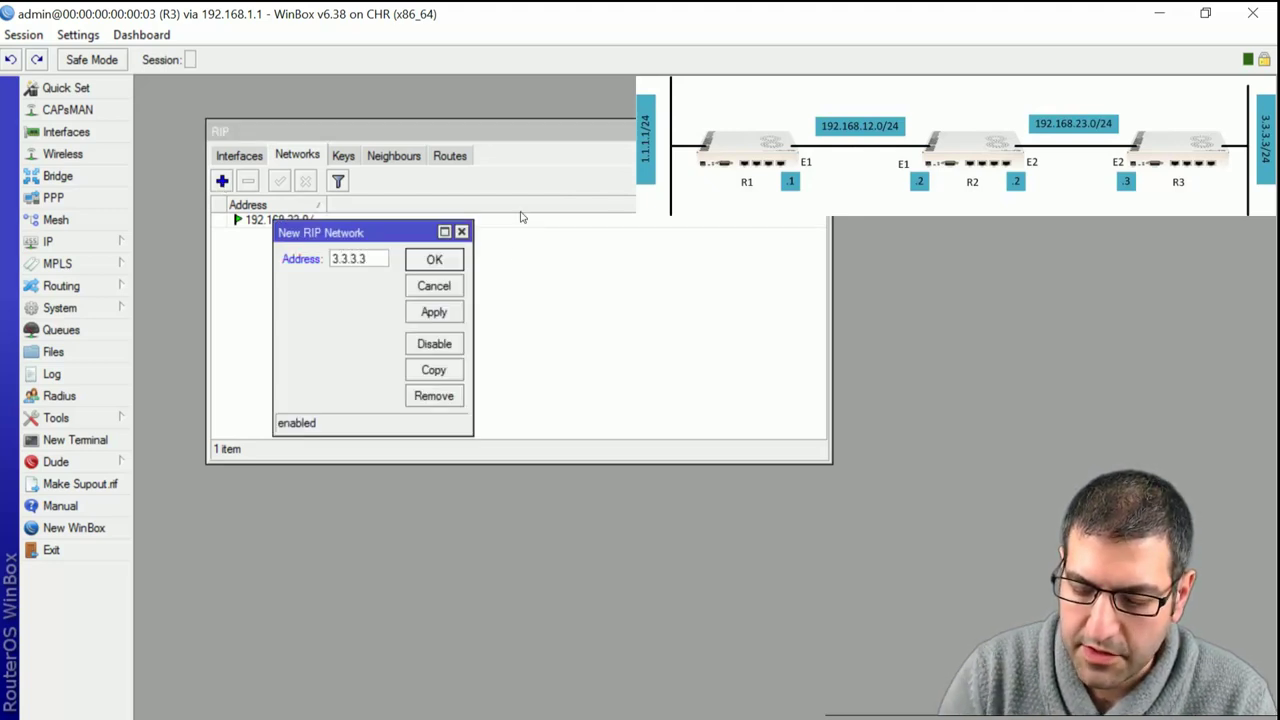
pyautogui.write('24')
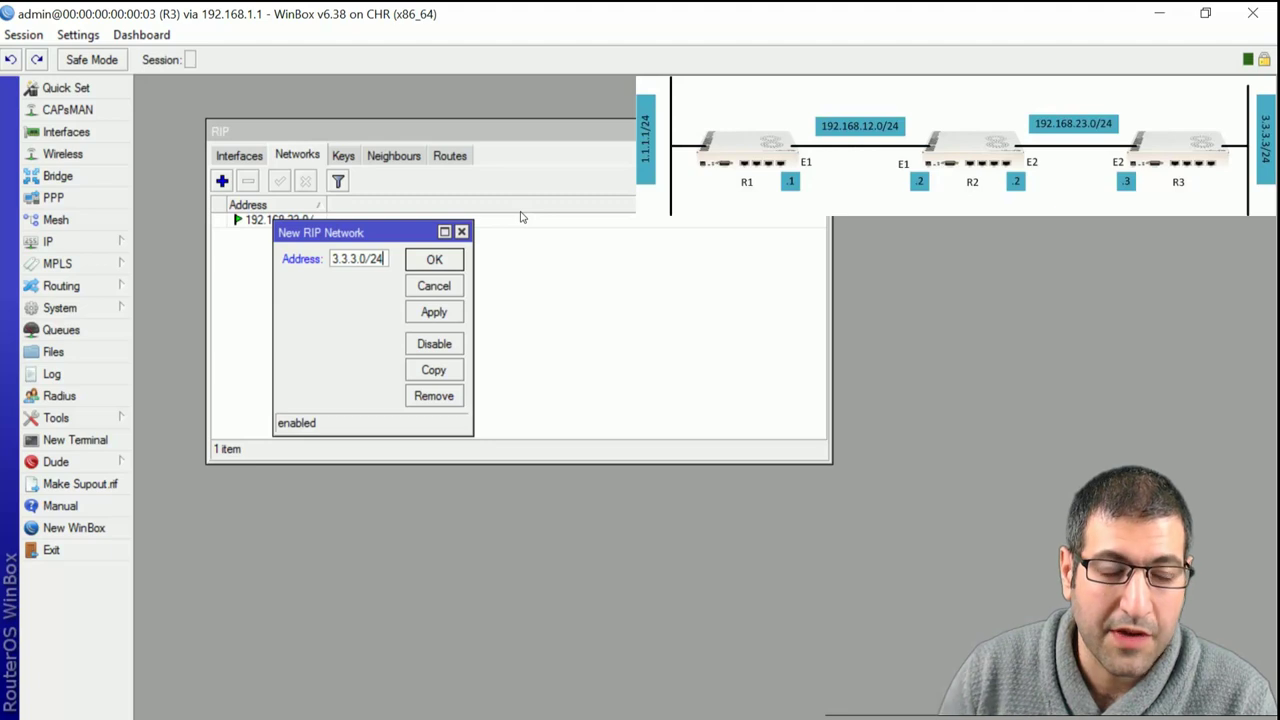
pyautogui.click(440, 262)
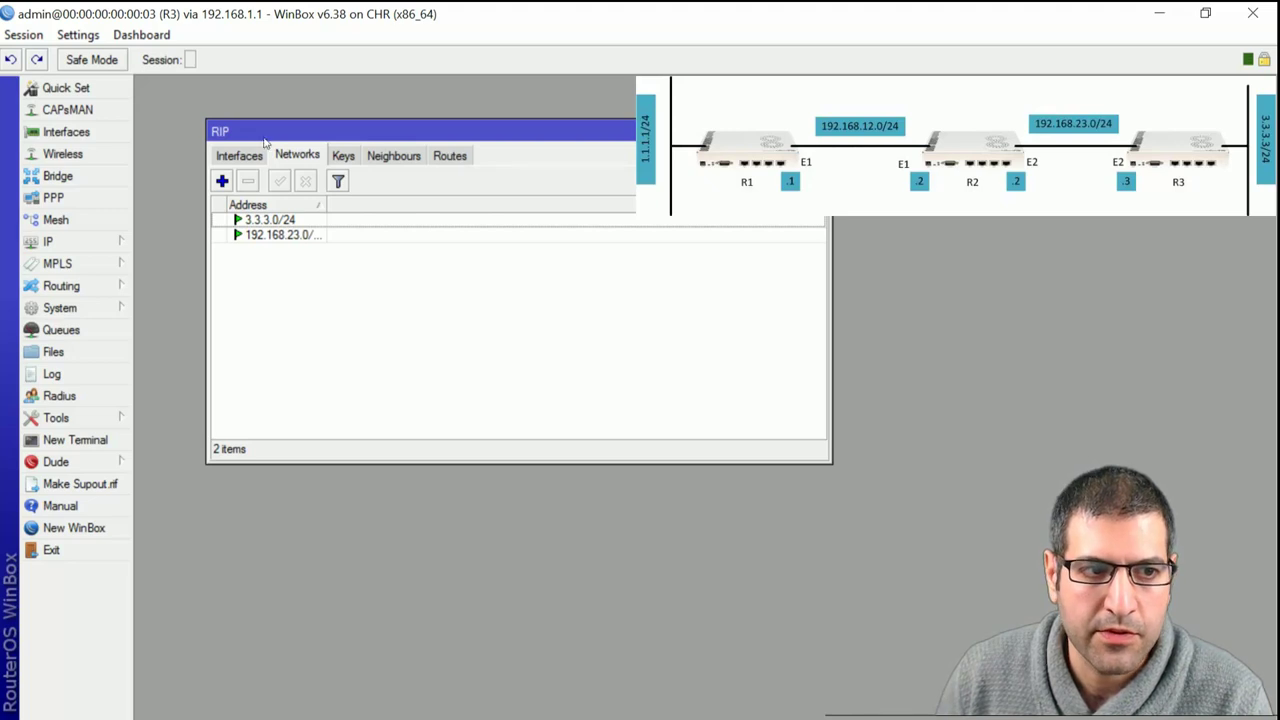
# Examine R3's RIP routes, especially the 1.1.1.0/24 entry, and close the RIP window.
pyautogui.click(457, 160)
pyautogui.click(289, 221)
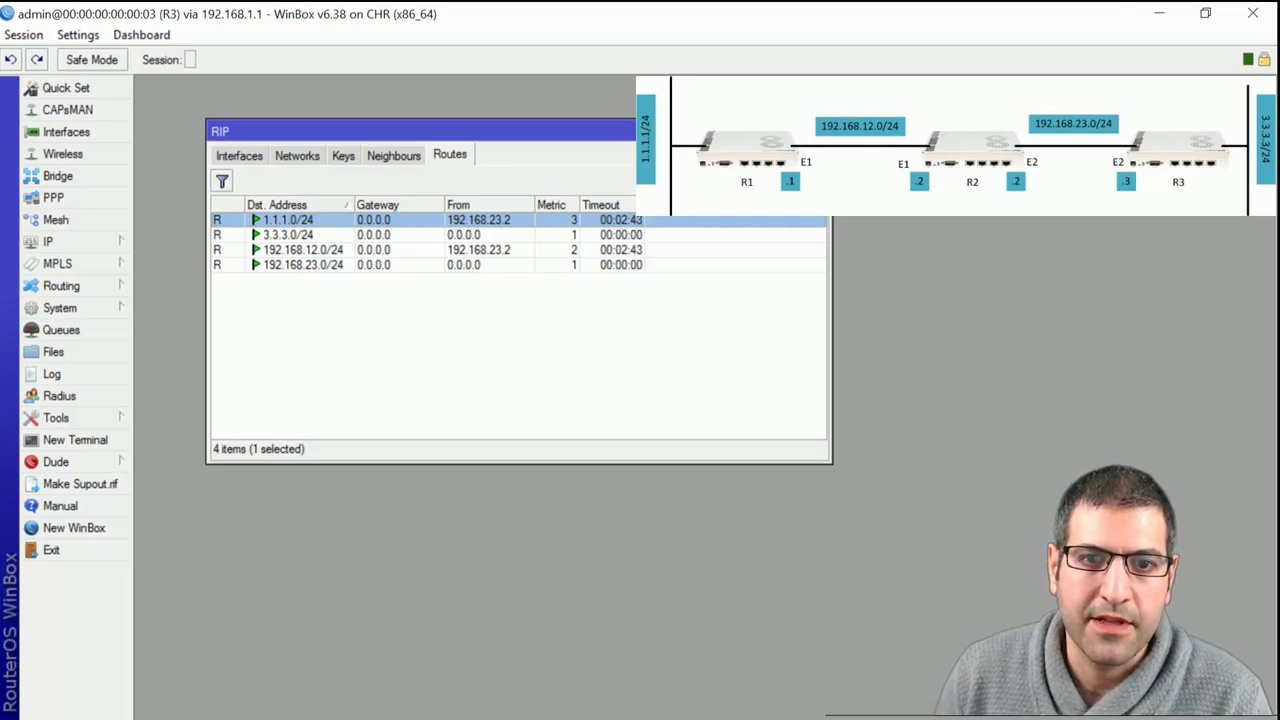
pyautogui.hotkey('alt', 'Tab')
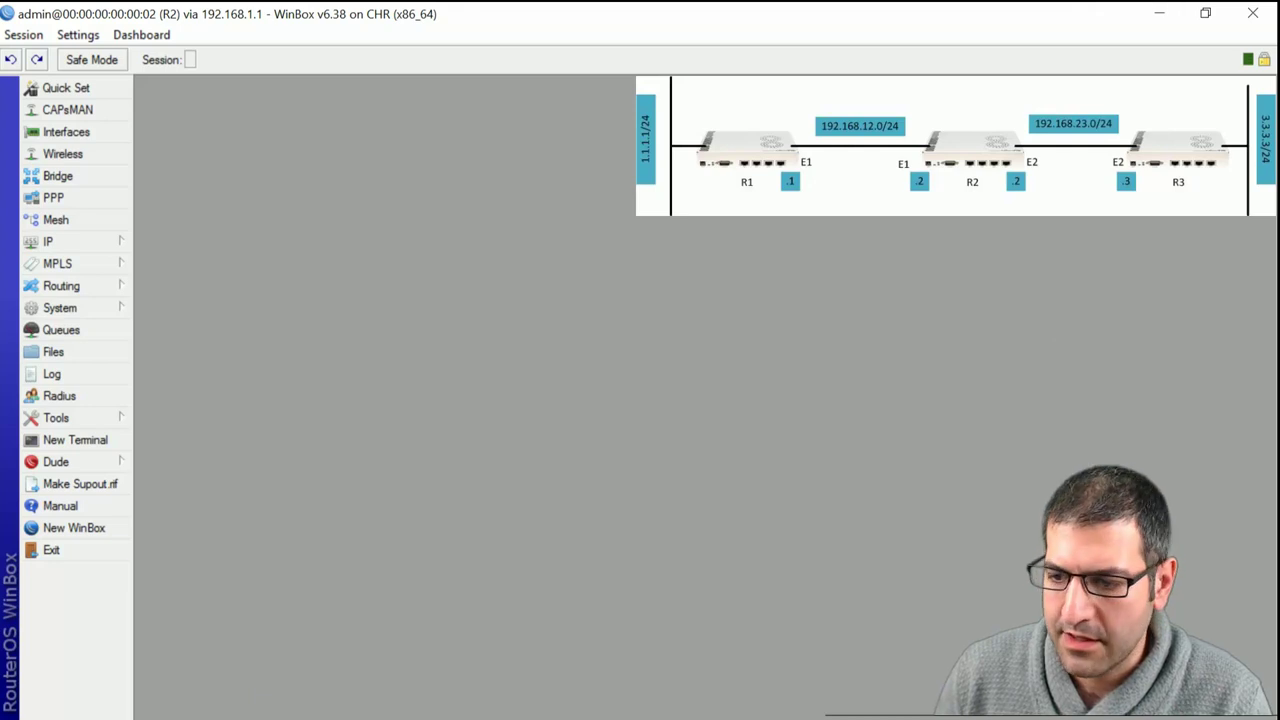
# Switch to the network diagram in Paint, trace the hops from R3 through R2 and R1 to 1.1.1.1/24 with red arrows, and clear them.
pyautogui.hotkey('alt', 'Tab')
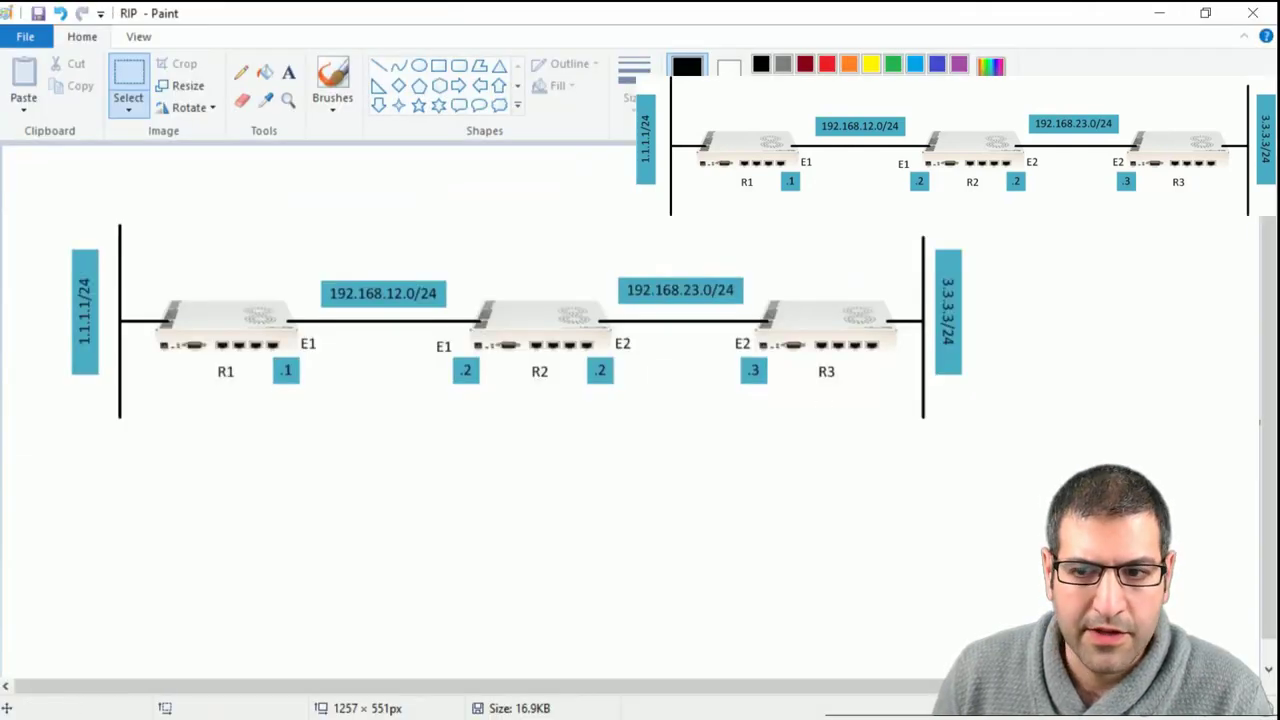
pyautogui.hotkey('alt', 'Tab')
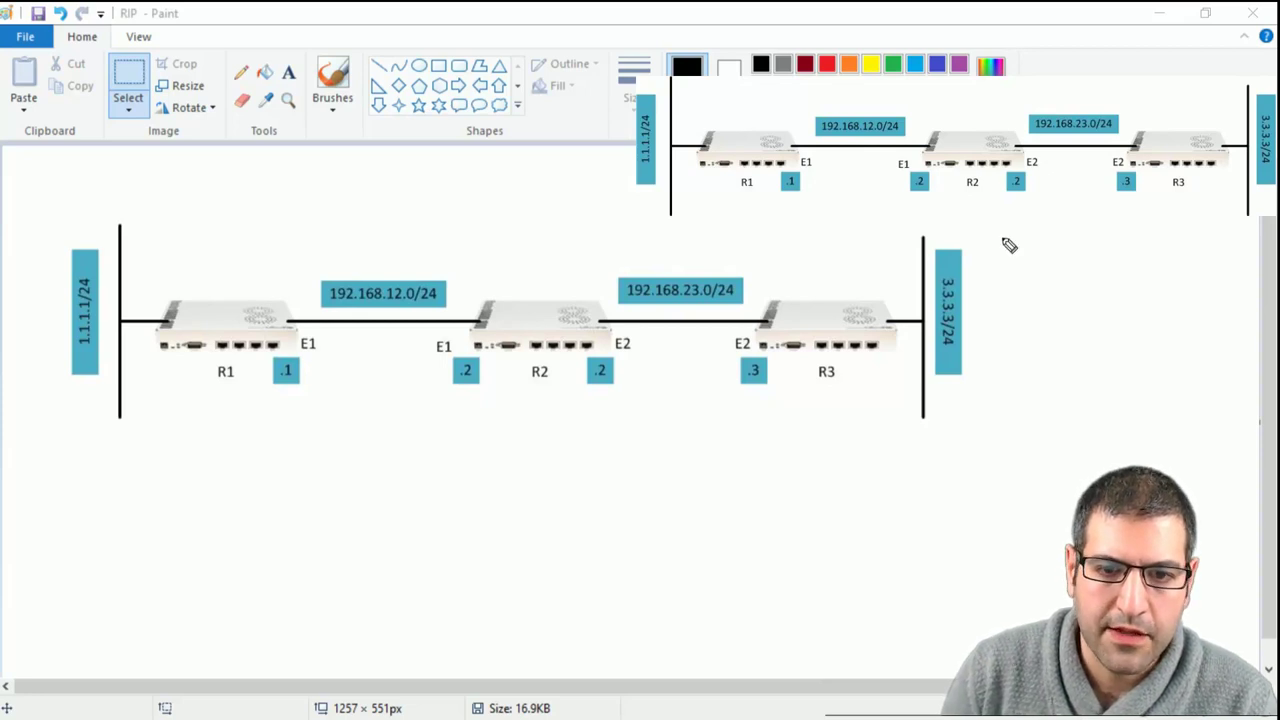
pyautogui.moveTo(866, 270); pyautogui.dragTo(722, 222)
pyautogui.moveTo(586, 262)
pyautogui.mouseDown()
pyautogui.moveTo(593, 277)
pyautogui.moveTo(330, 264)
pyautogui.moveTo(281, 298)
pyautogui.mouseUp()
pyautogui.moveTo(202, 276); pyautogui.dragTo(110, 280)
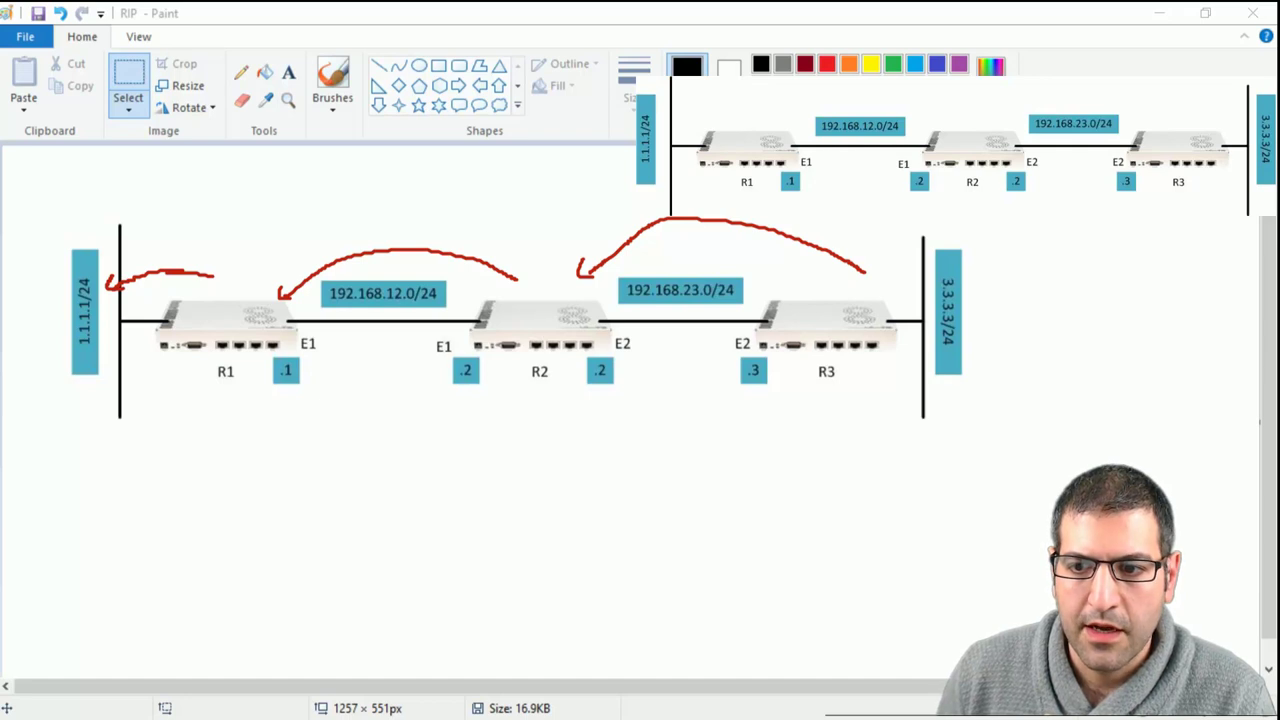
pyautogui.press('Escape')
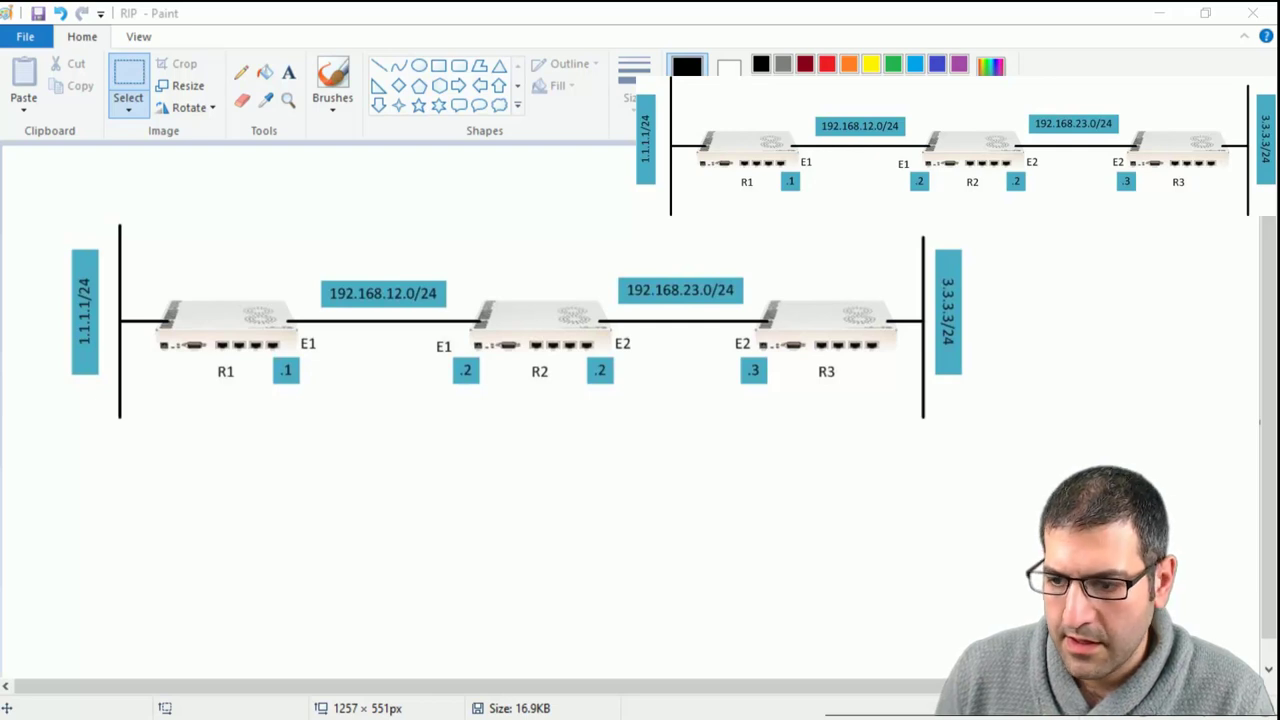
# Switch to the PowerPoint lab slide and tick off item 4, "Configure RIP on R1, R2 and R3", with the red pen.
pyautogui.hotkey('alt', 'Tab')
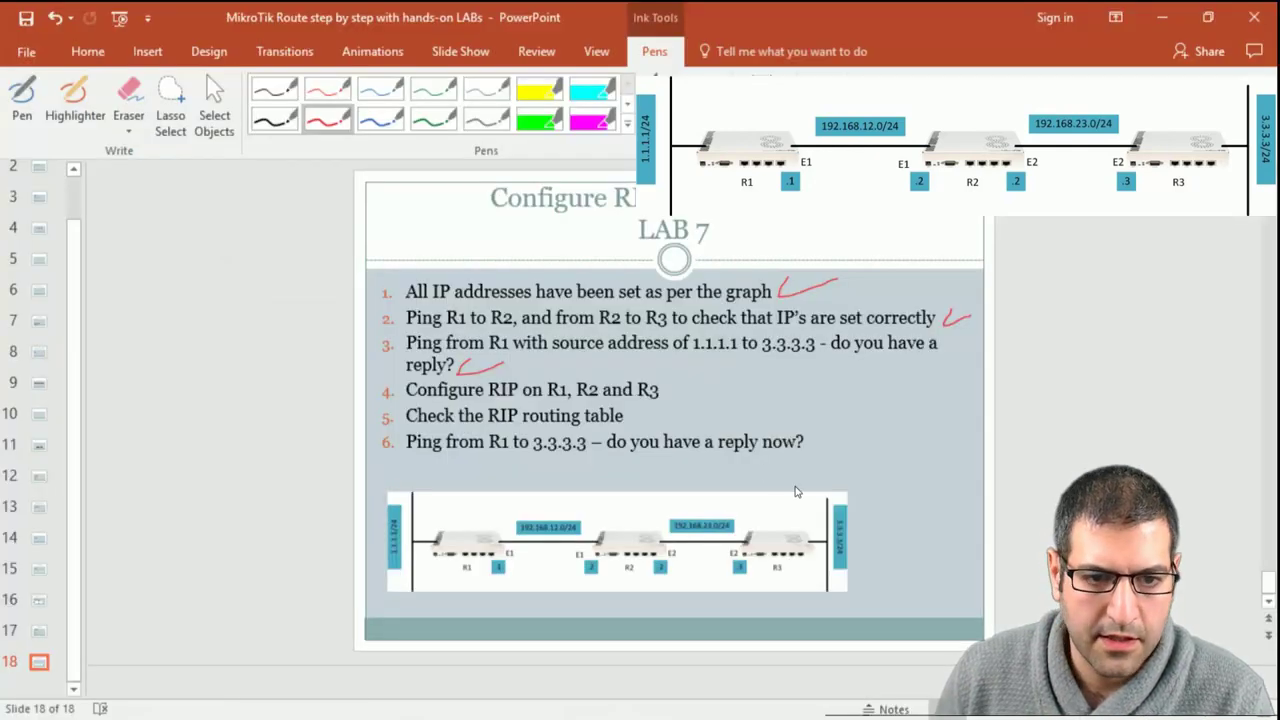
pyautogui.click(22, 100)
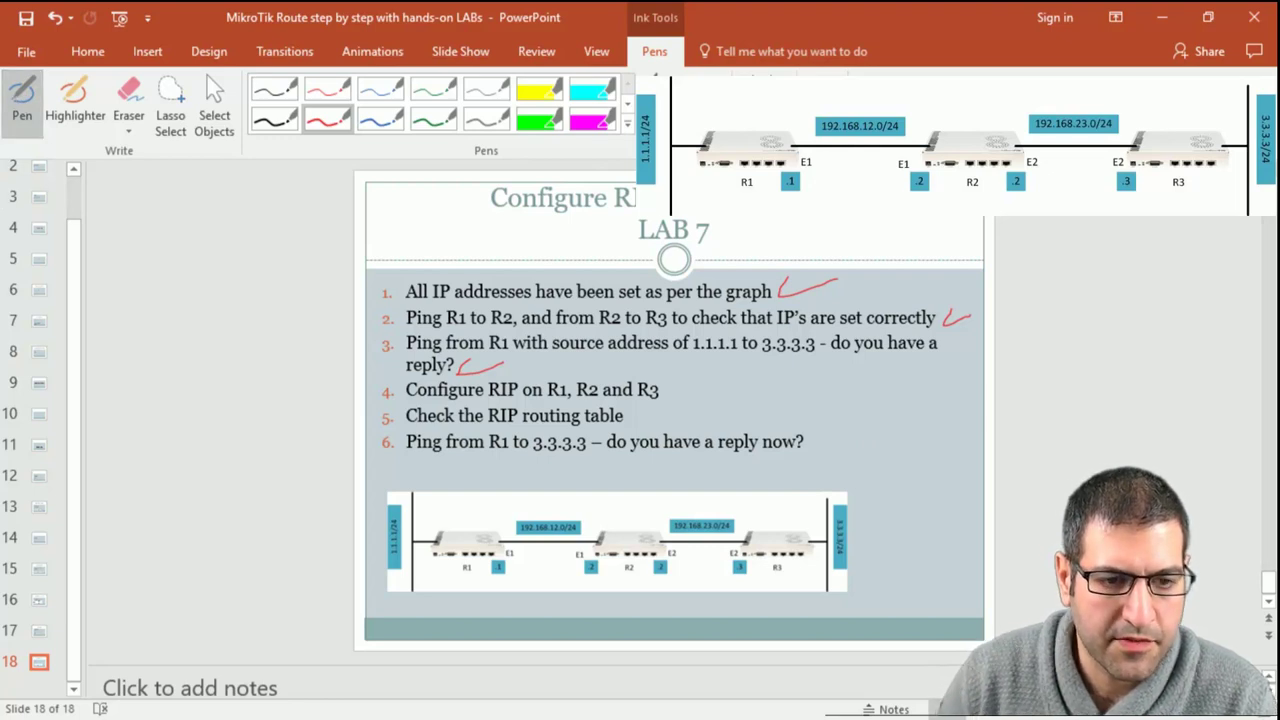
pyautogui.moveTo(667, 390); pyautogui.dragTo(708, 386)
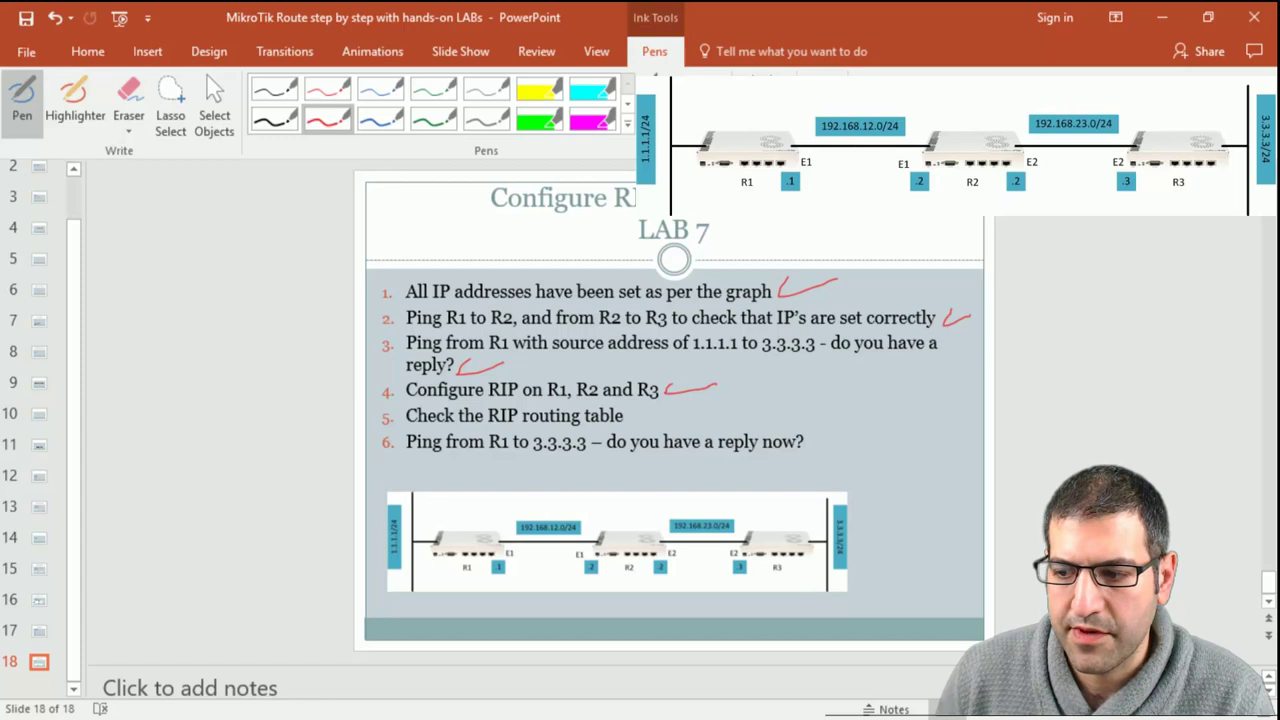
# In R1's WinBox session, examine the RIP routes, especially the 3.3.3.0/24 entry, and close the RIP window.
pyautogui.hotkey('alt', 'Tab')
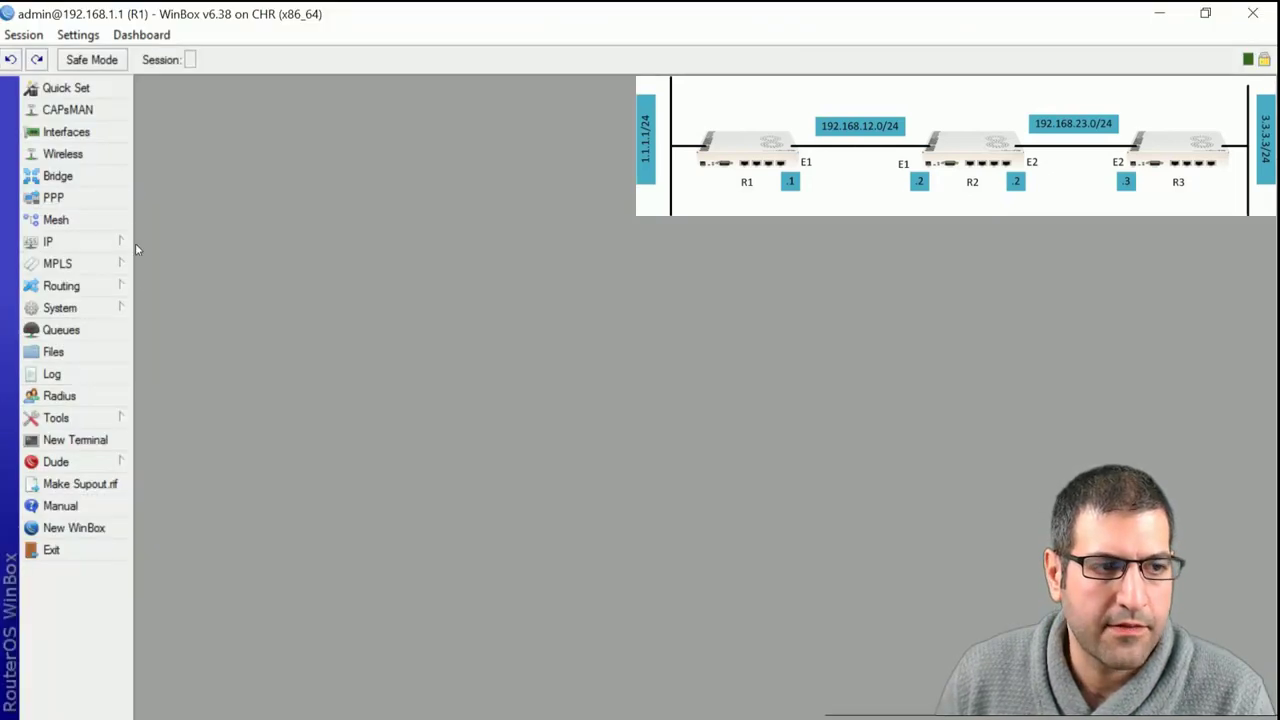
pyautogui.click(88, 290)
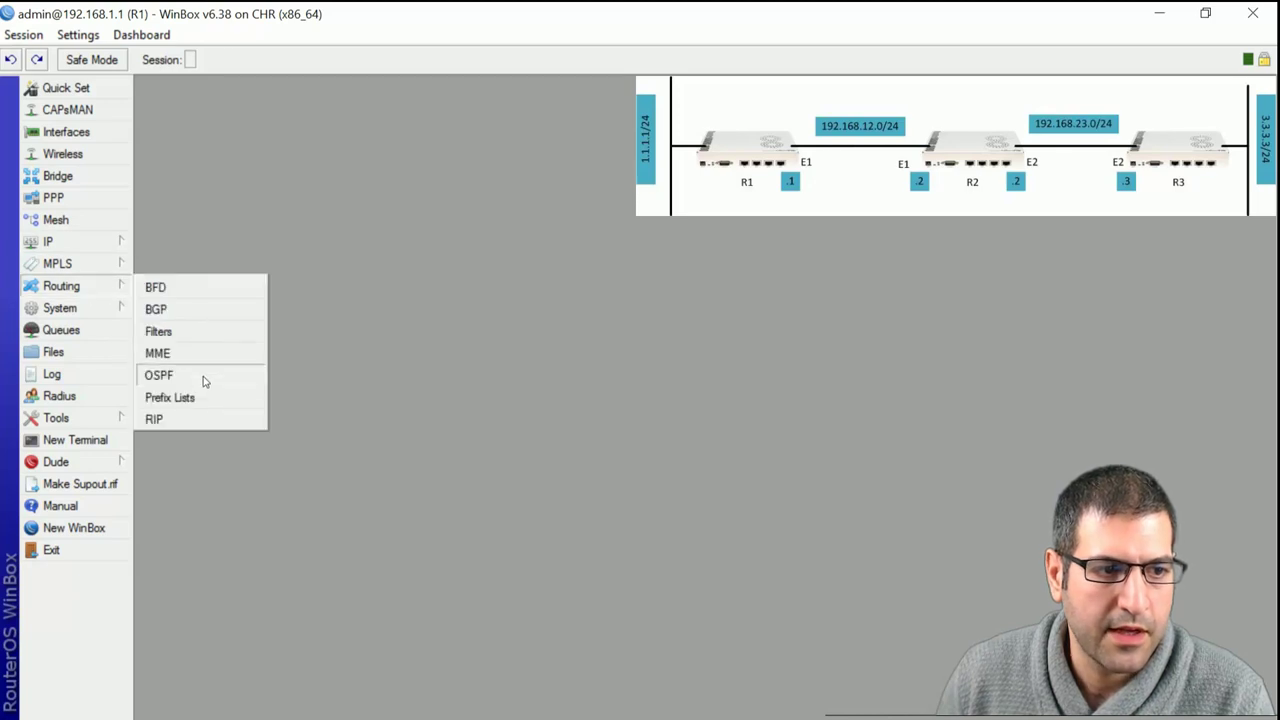
pyautogui.click(196, 420)
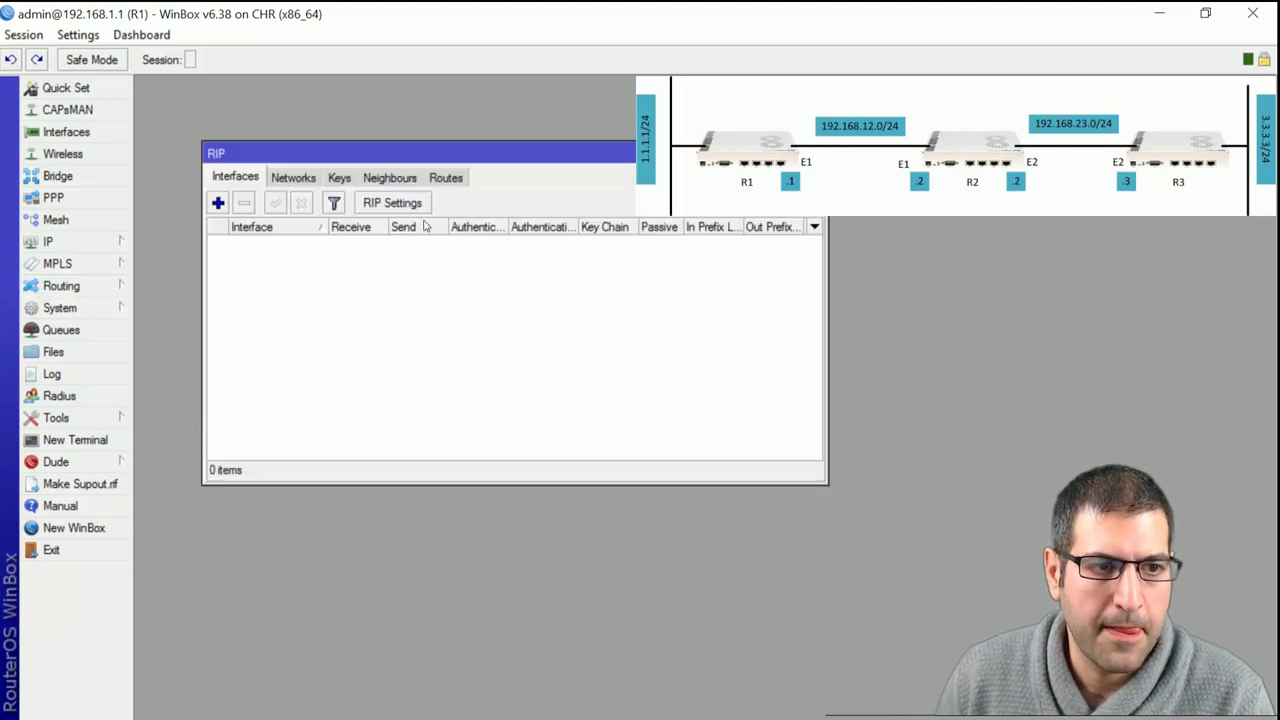
pyautogui.click(300, 178)
pyautogui.click(446, 178)
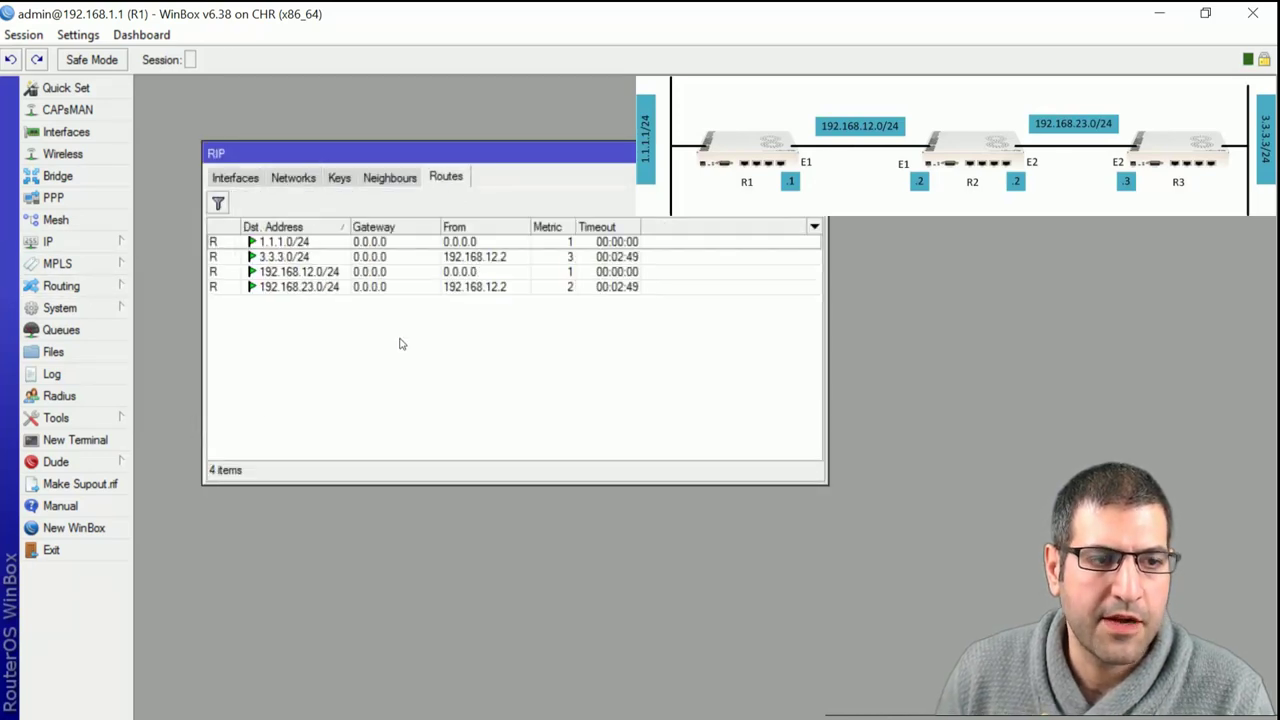
pyautogui.click(256, 257)
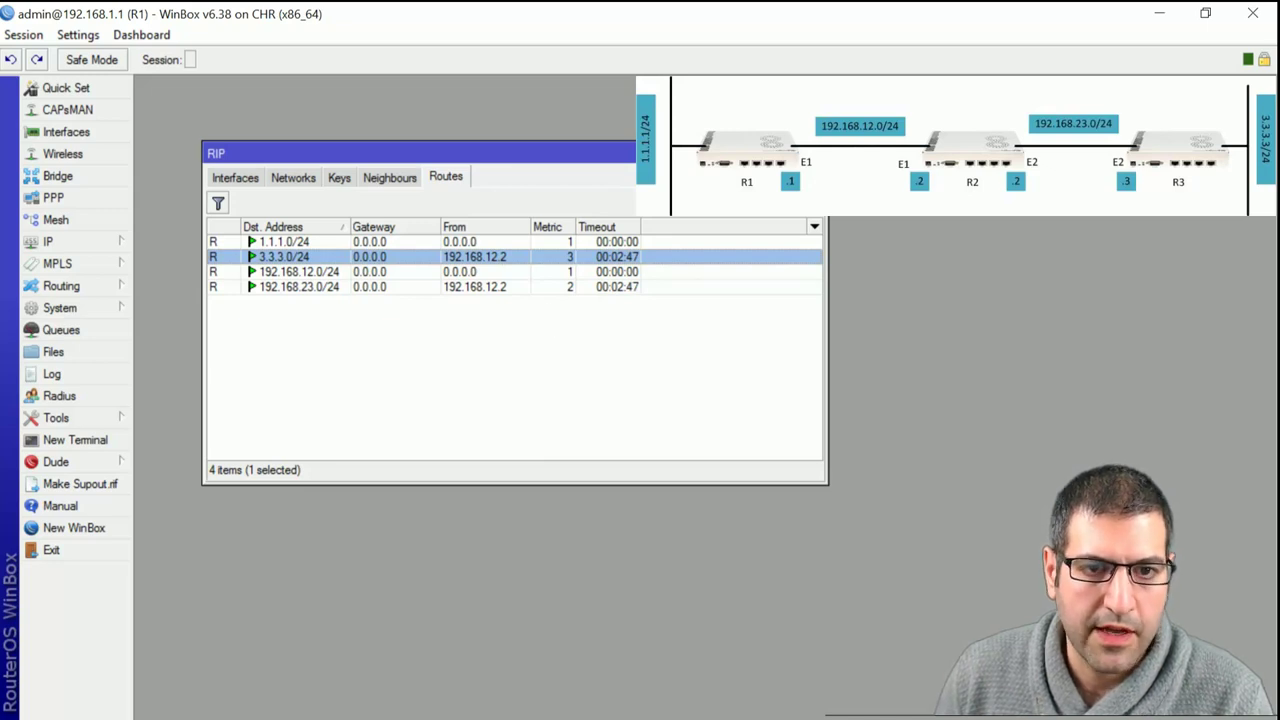
pyautogui.press('Escape')
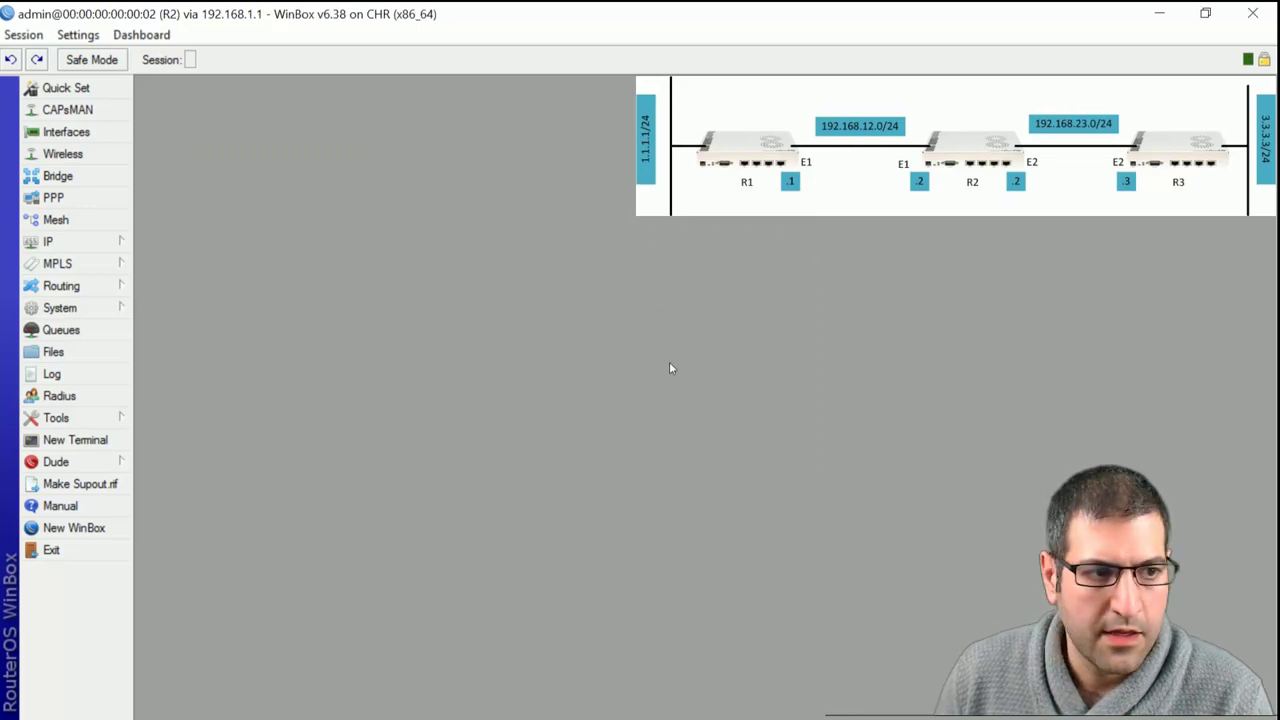
# In R2's WinBox session, examine the RIP routes for 1.1.1.0/24 and 3.3.3.0/24, and close the RIP window.
pyautogui.click(80, 286)
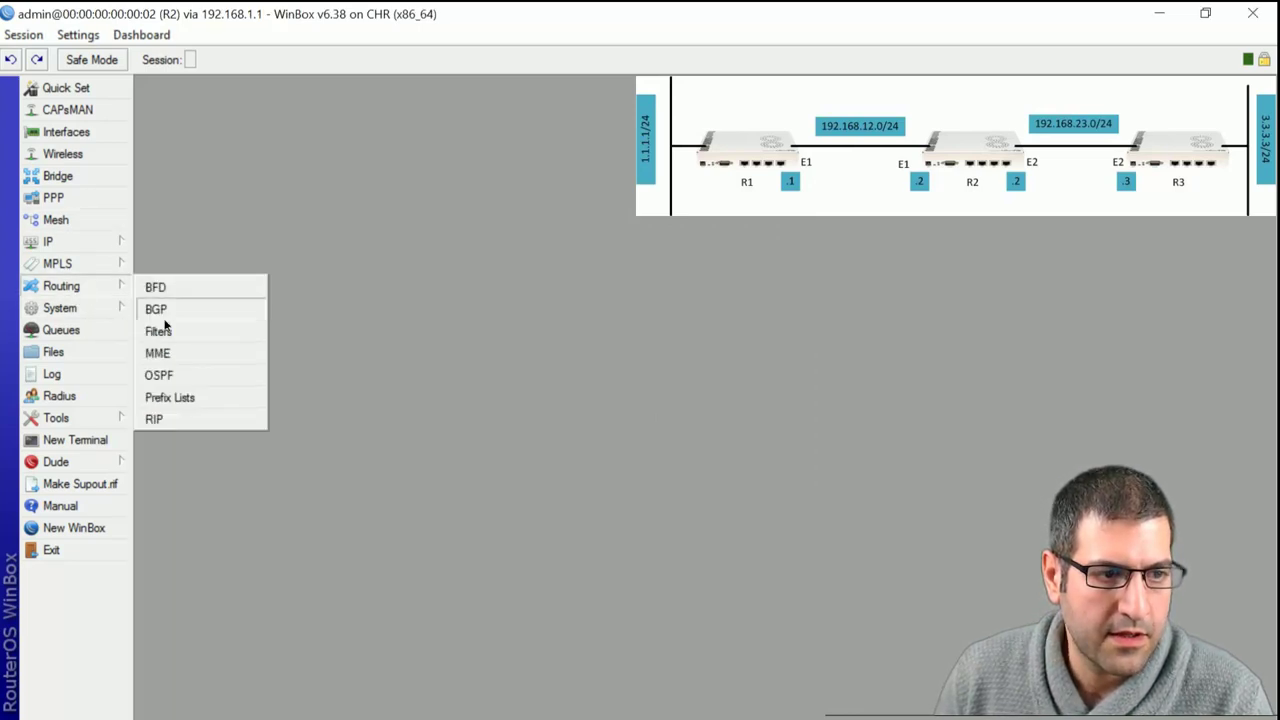
pyautogui.click(205, 420)
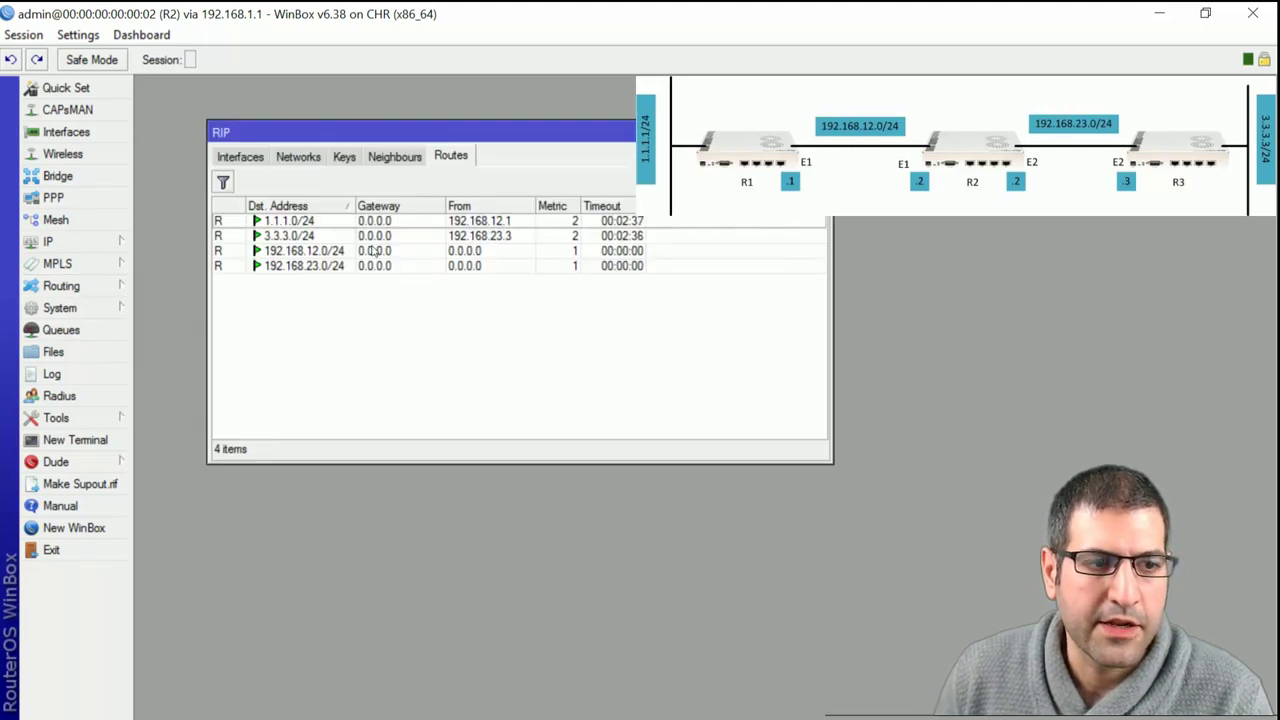
pyautogui.click(325, 221)
pyautogui.click(305, 236)
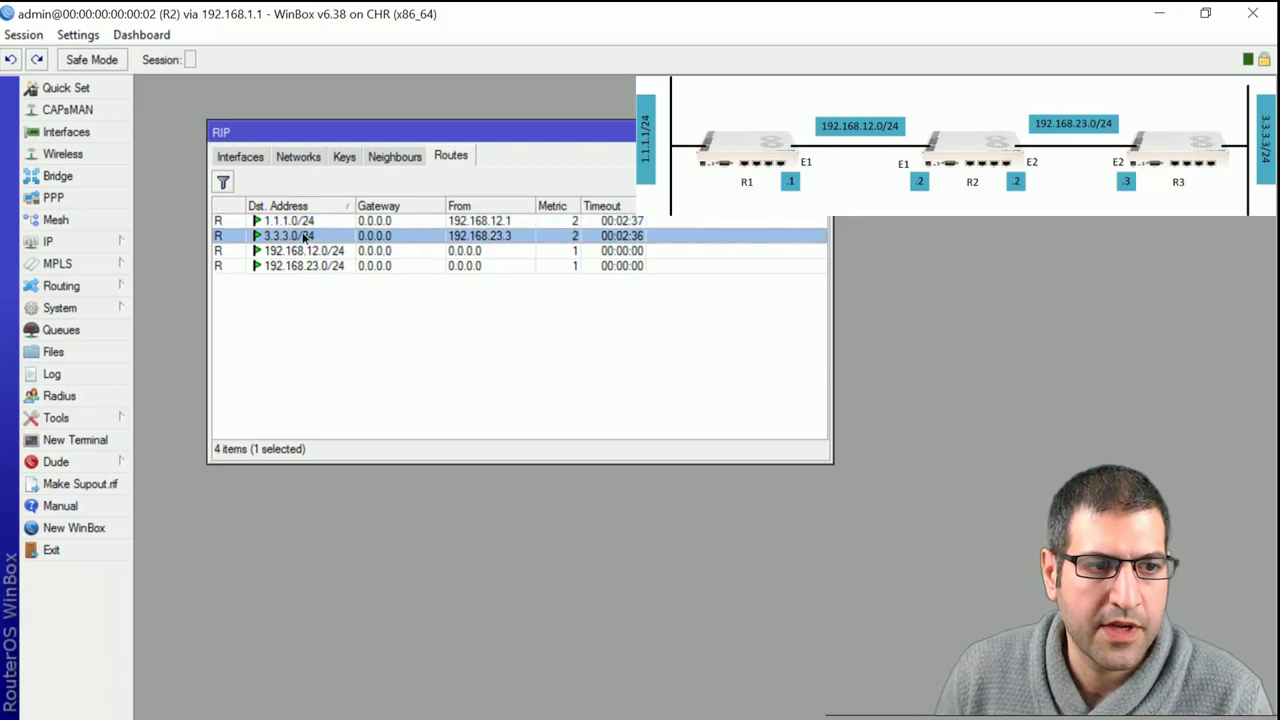
pyautogui.click(302, 220)
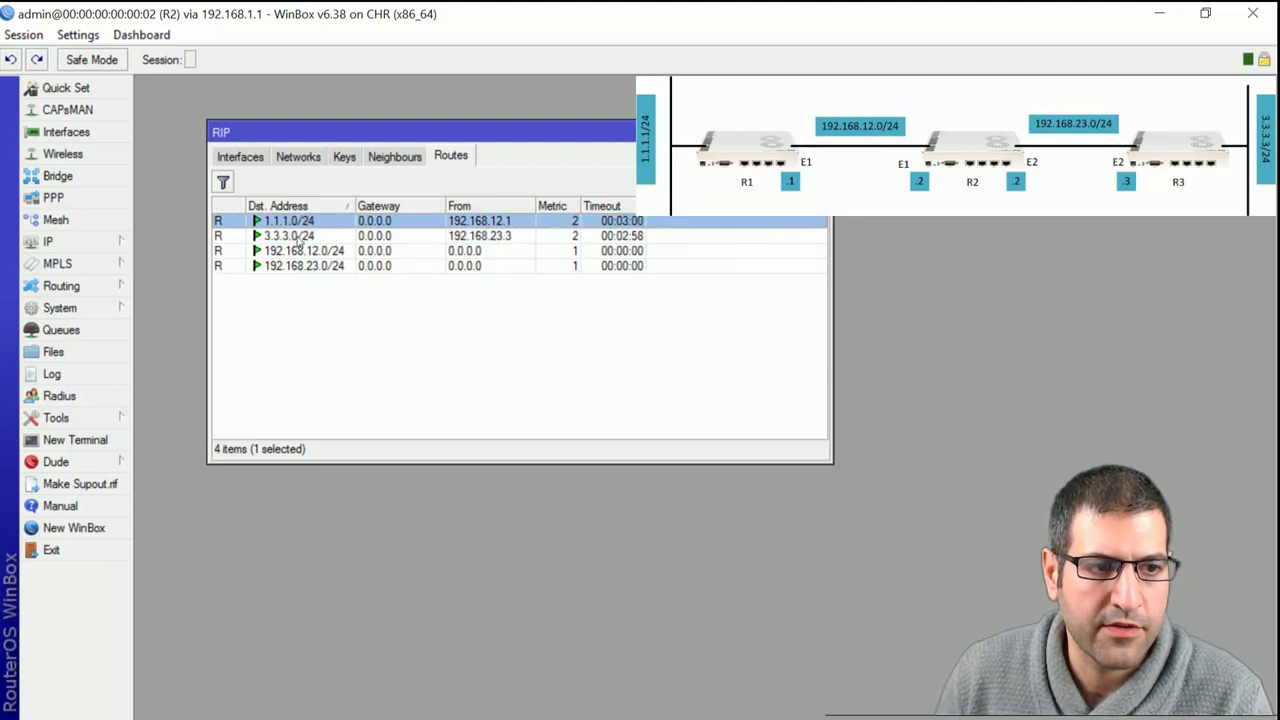
pyautogui.click(298, 237)
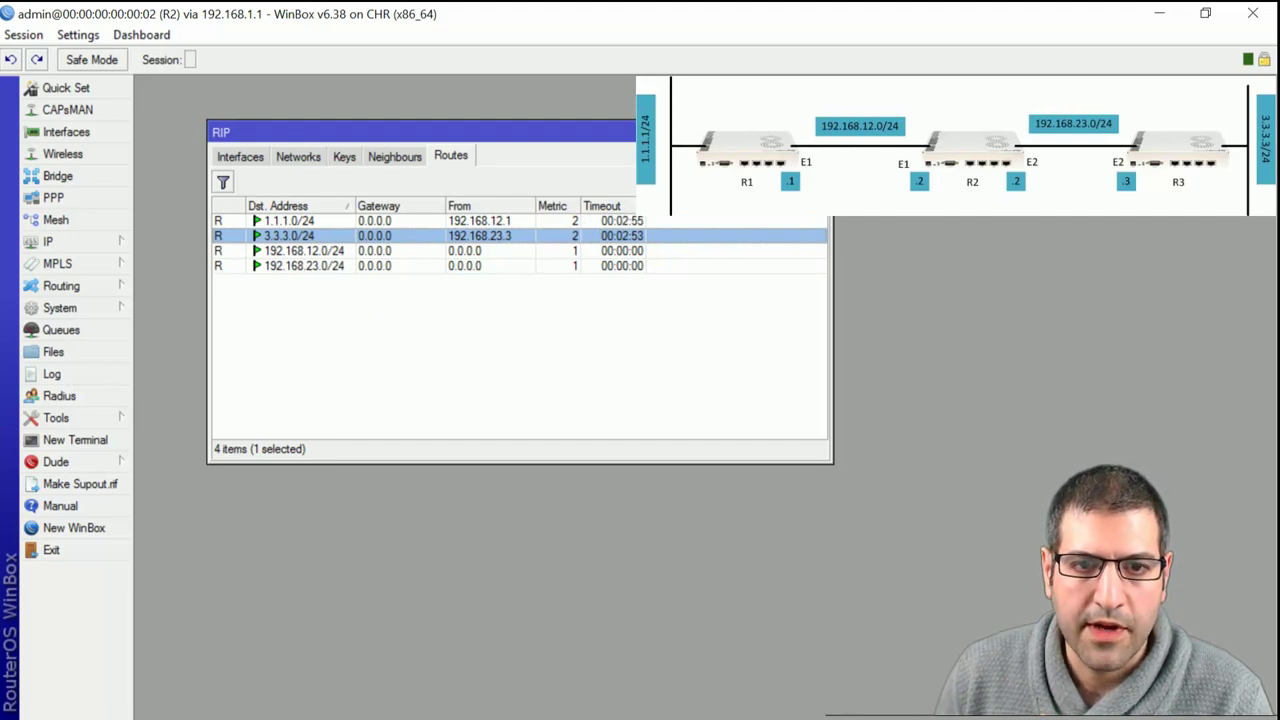
pyautogui.press('Escape')
# In R3's WinBox session, examine the RIP routes for 1.1.1.0/24 and 192.168.12.0/24, including their metrics.
pyautogui.hotkey('alt', 'Tab')
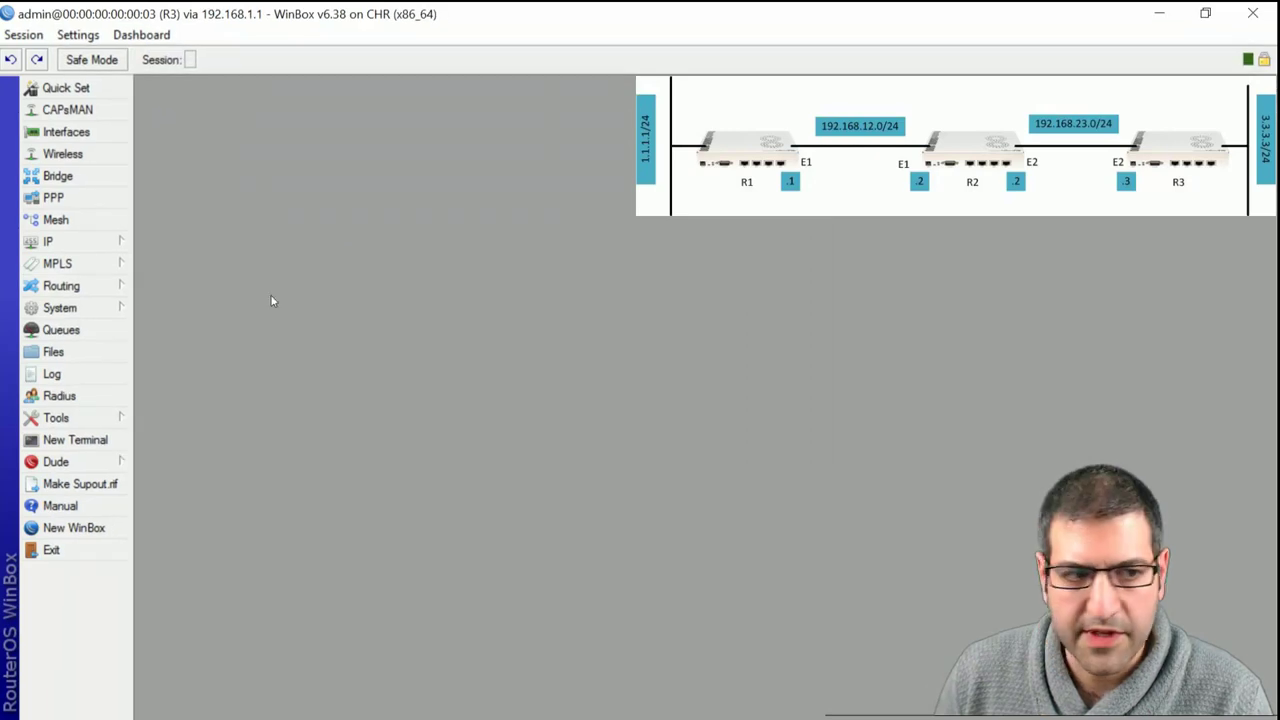
pyautogui.click(109, 288)
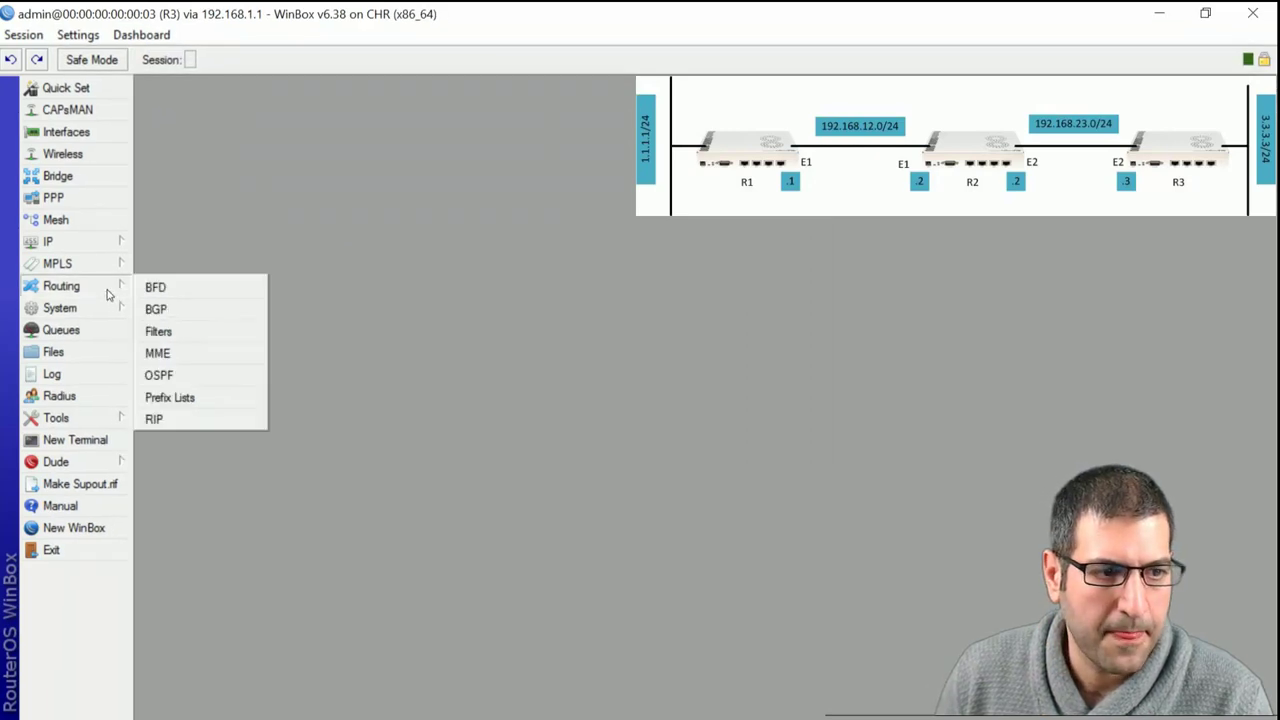
pyautogui.click(234, 417)
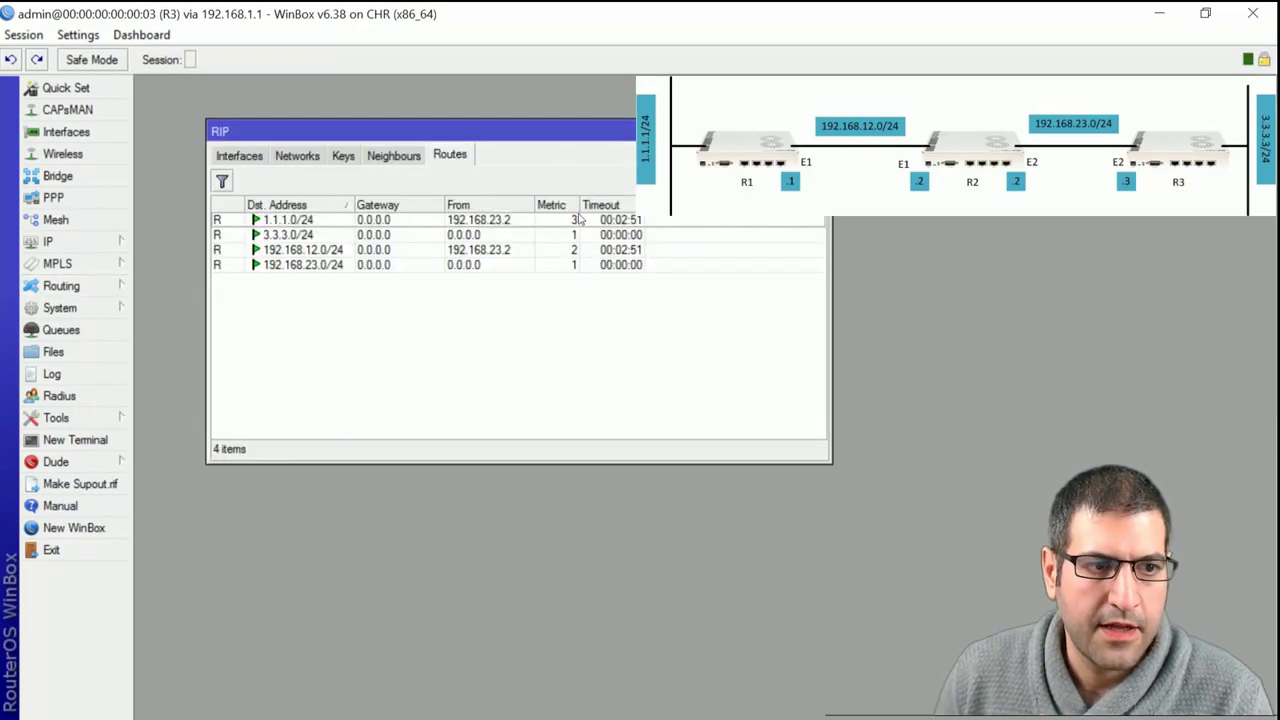
pyautogui.click(309, 222)
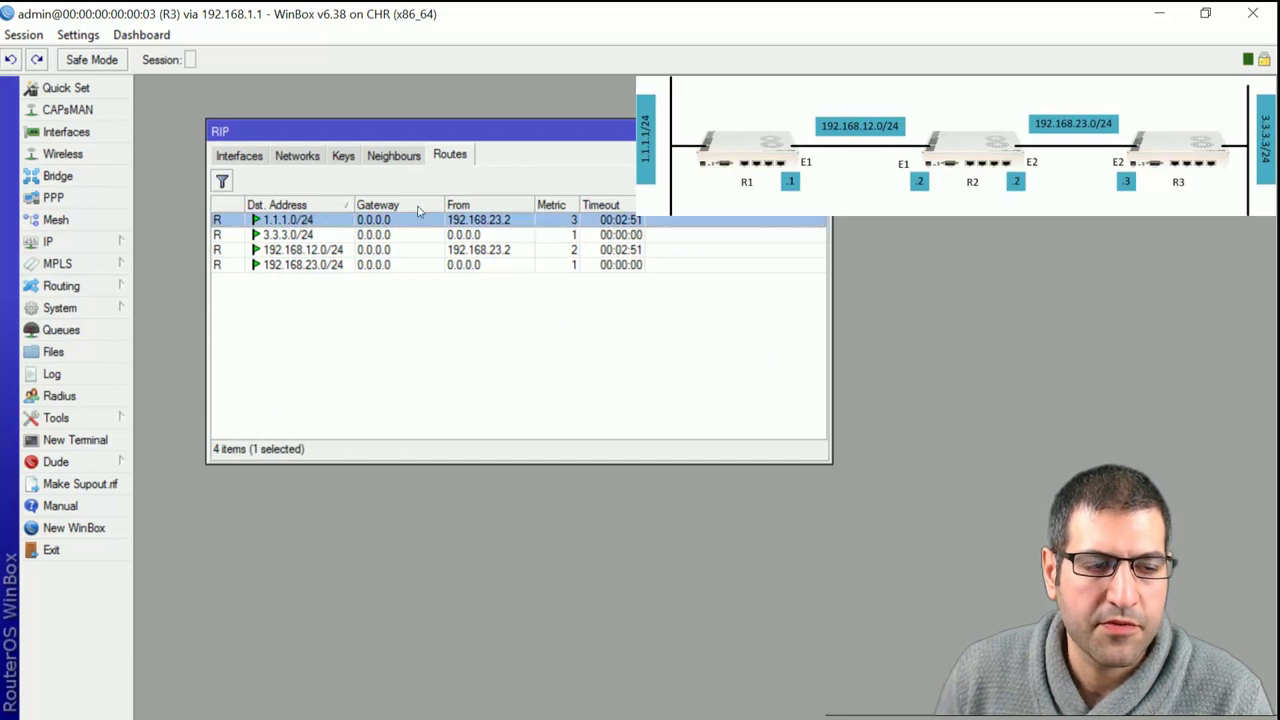
pyautogui.click(570, 252)
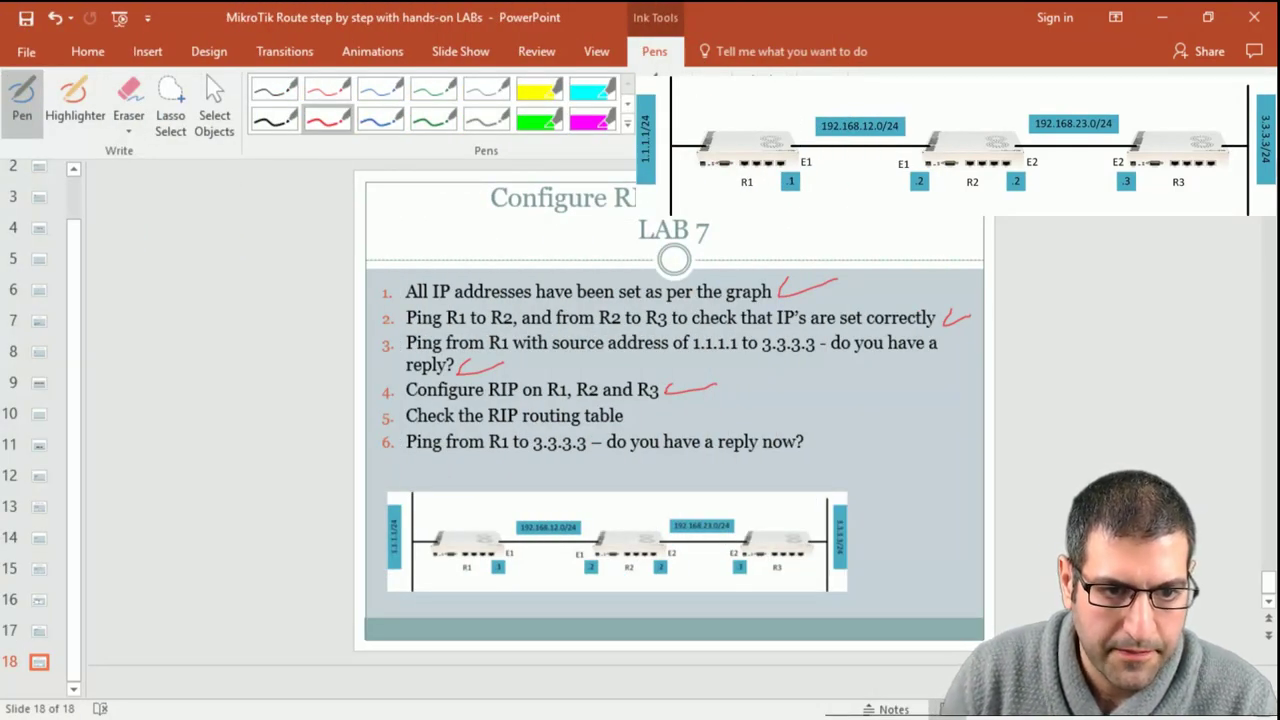
# Tick off item 5, "Check the RIP routing table", with the red pen and switch to R1's WinBox session.
pyautogui.moveTo(631, 418); pyautogui.dragTo(690, 409)
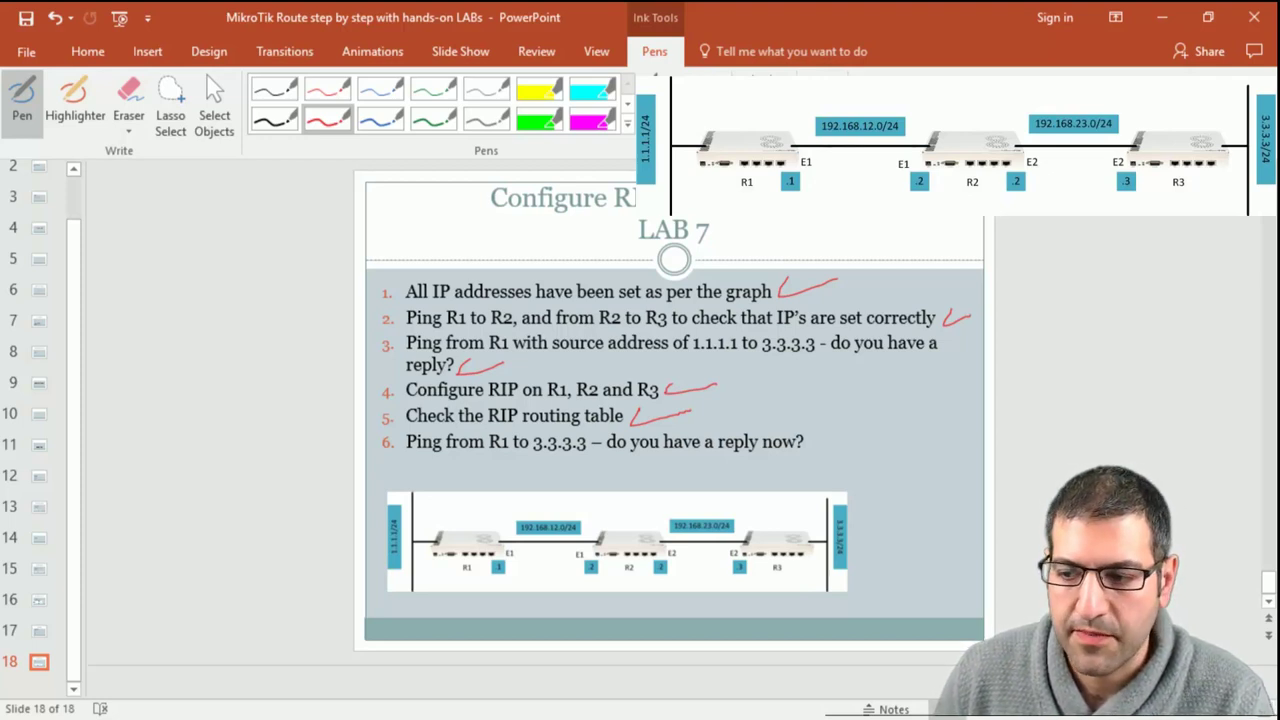
pyautogui.hotkey('alt', 'Tab')
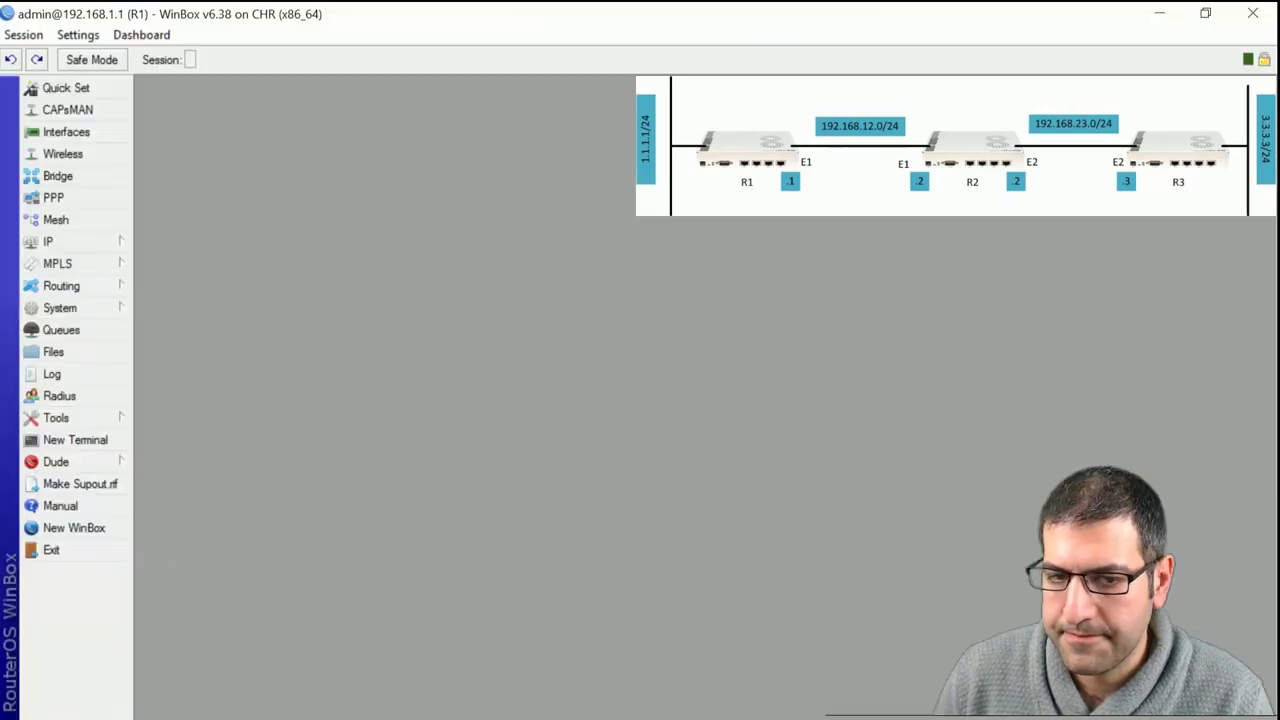
# In a new terminal on R1, ping 3.3.3.3 with source address 1.1.1.1, stop the ping and close the terminal.
pyautogui.click(80, 441)
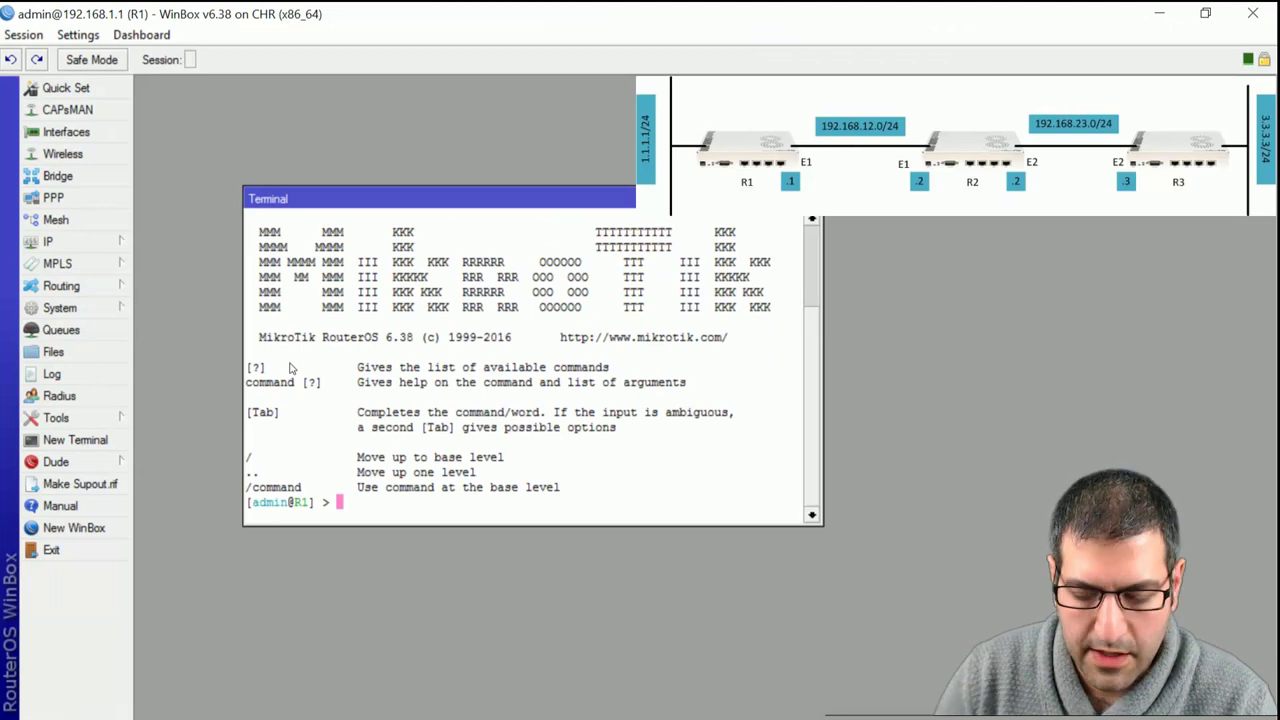
pyautogui.write('ping ')
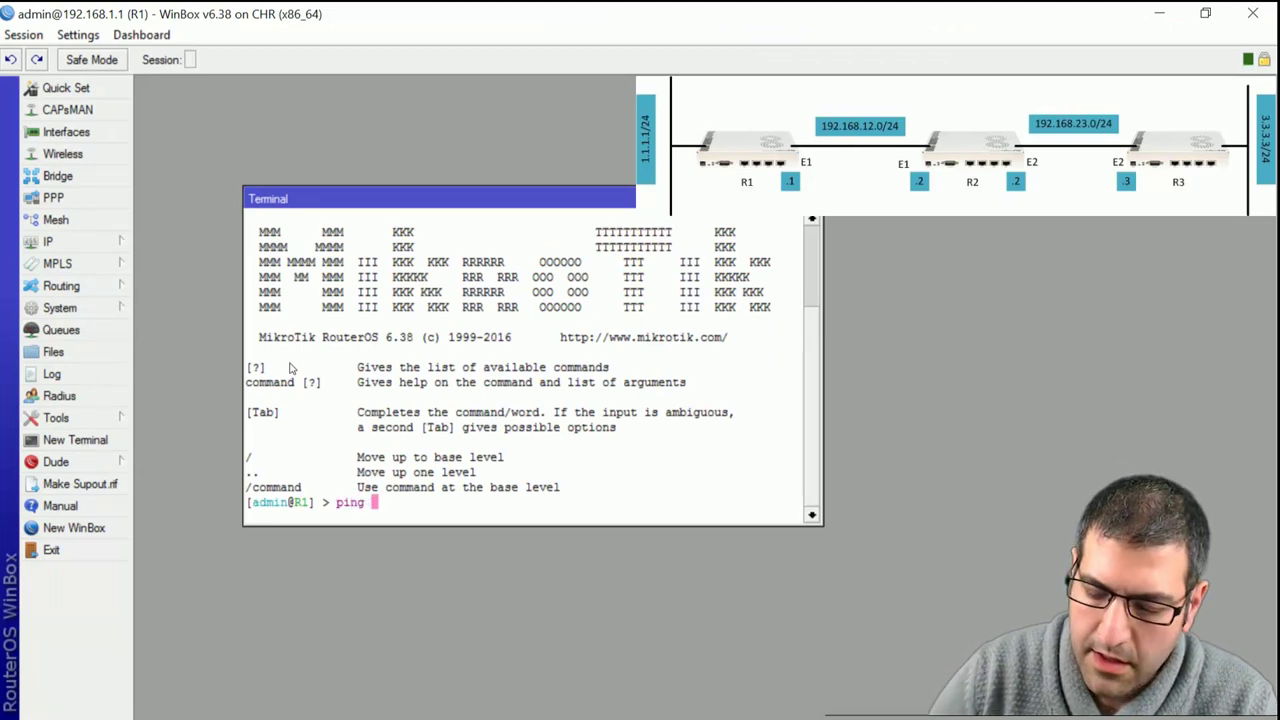
pyautogui.write('3.3.3.3 src')
pyautogui.press('Tab')
pyautogui.write('1.1.1.1')
pyautogui.press('Return')
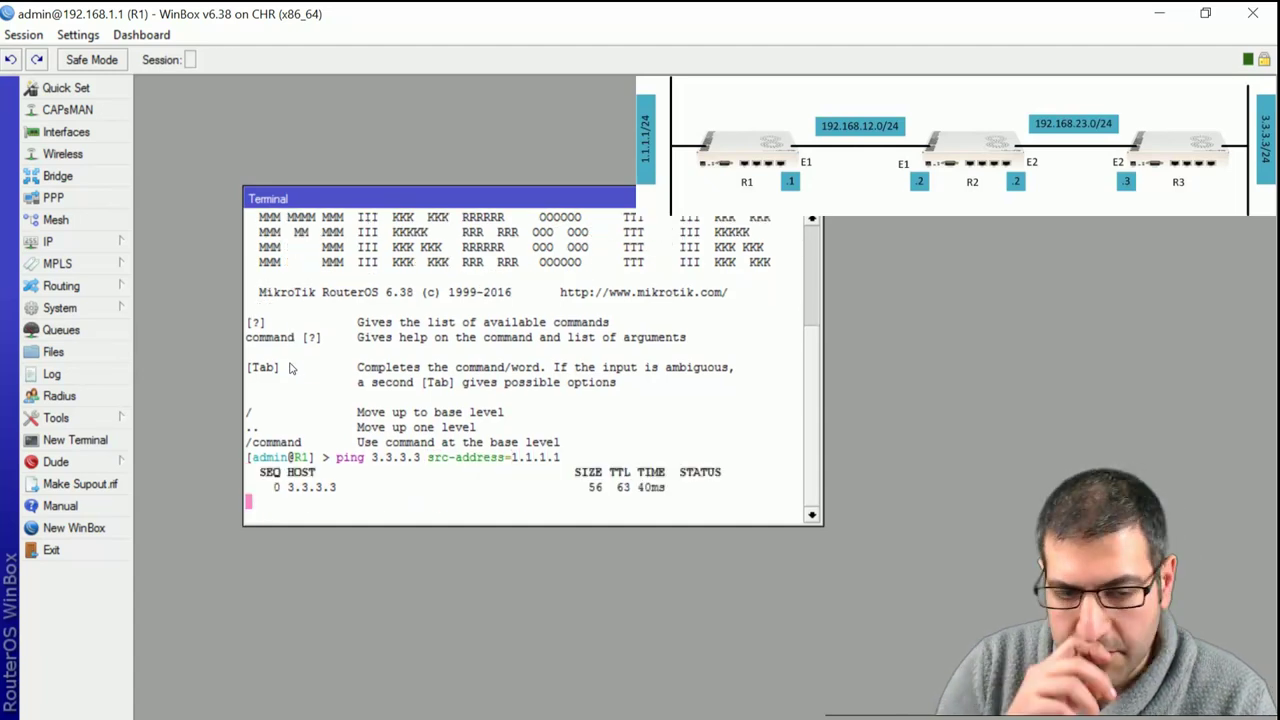
pyautogui.hotkey('ctrl', 'c')
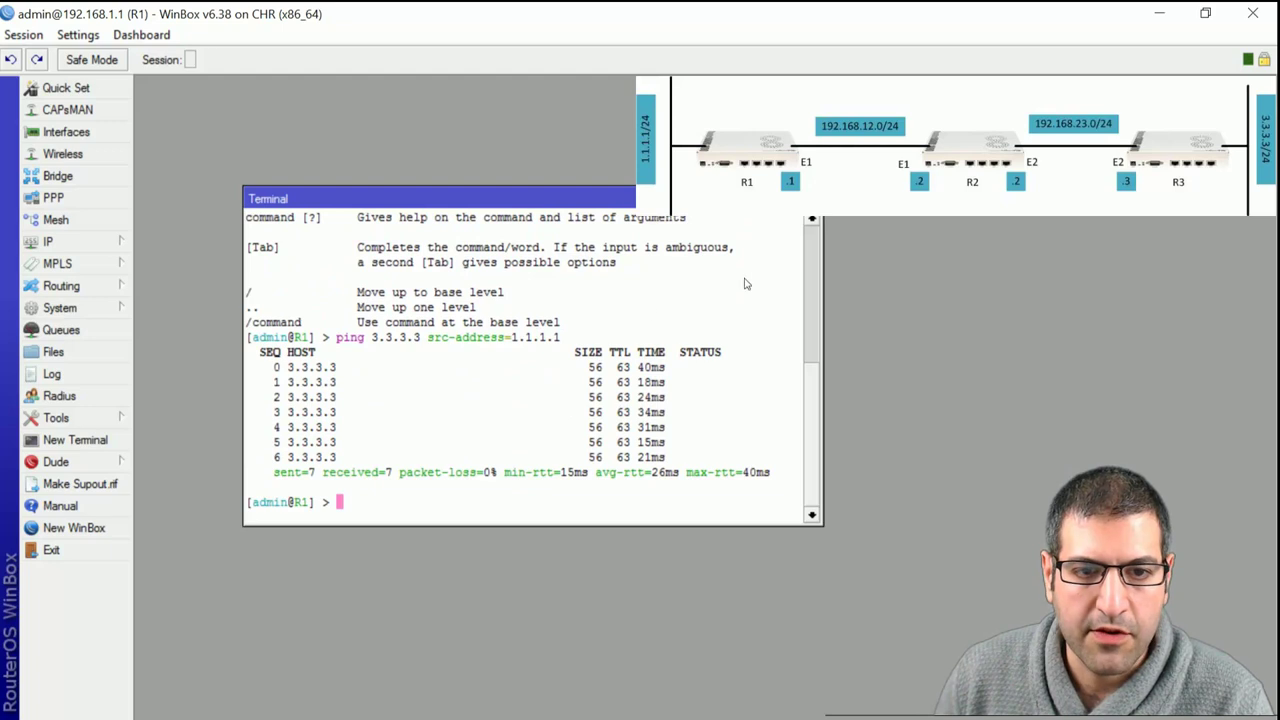
pyautogui.click(814, 198)
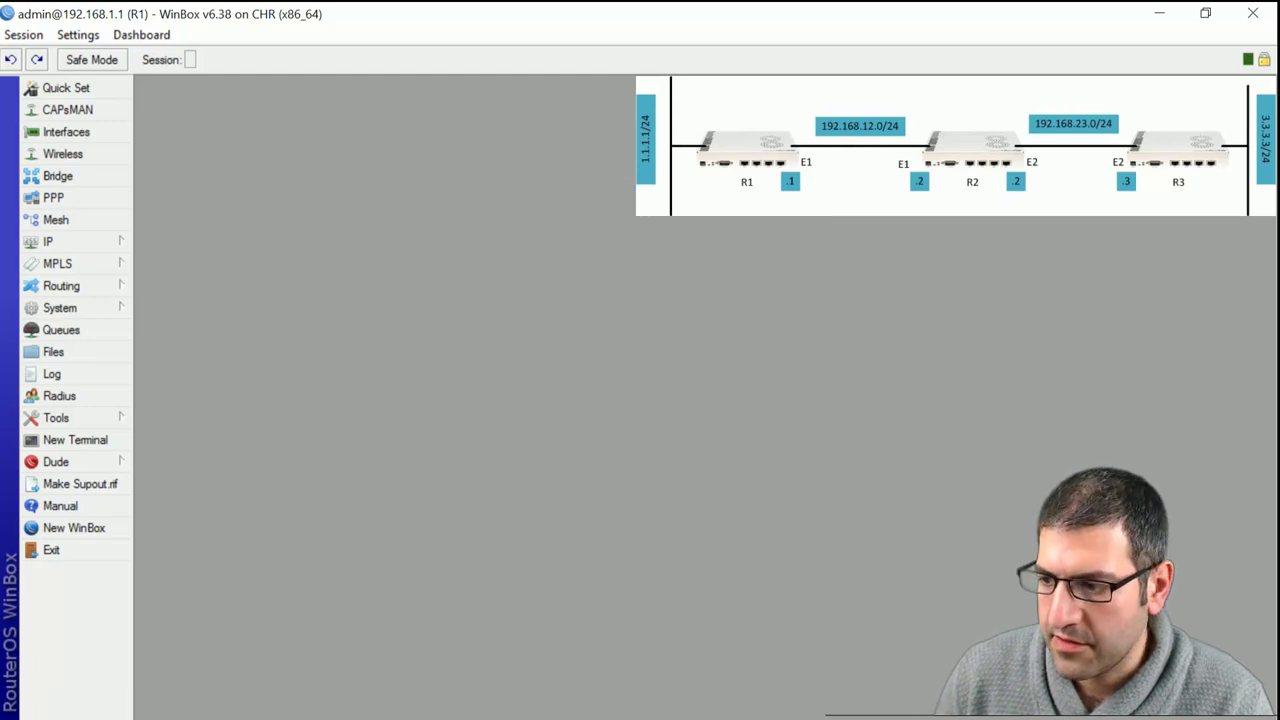
# In R3's WinBox session, ping 1.1.1.1 with source address 3.3.3.3 from a new terminal, stop the ping and close the terminal.
pyautogui.hotkey('alt', 'Tab')
pyautogui.hotkey('alt', 'Tab')
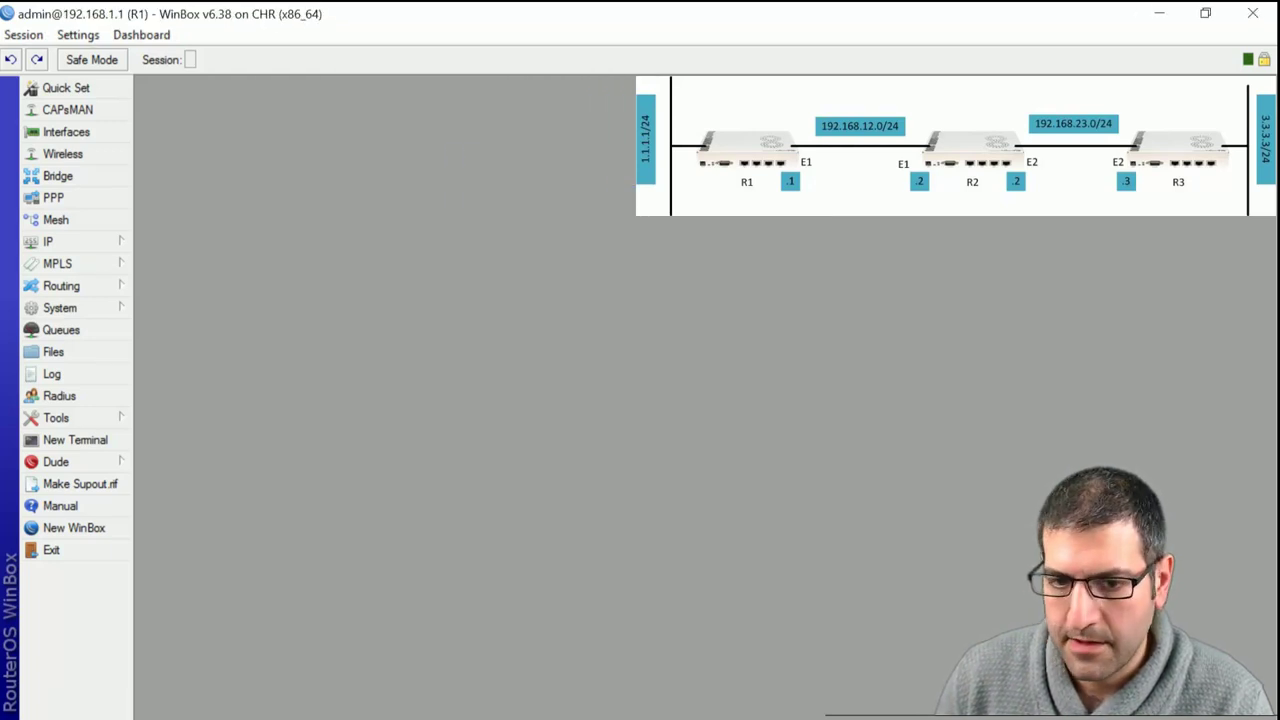
pyautogui.hotkey('alt', 'Tab')
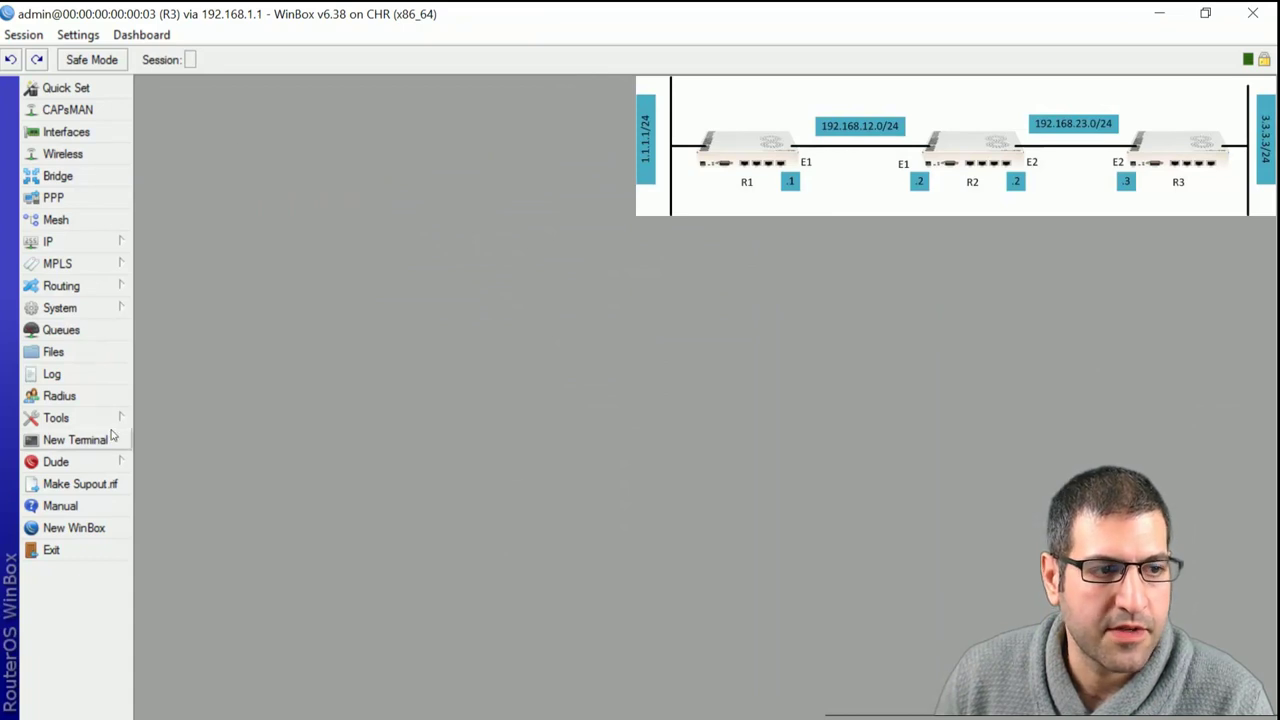
pyautogui.click(86, 447)
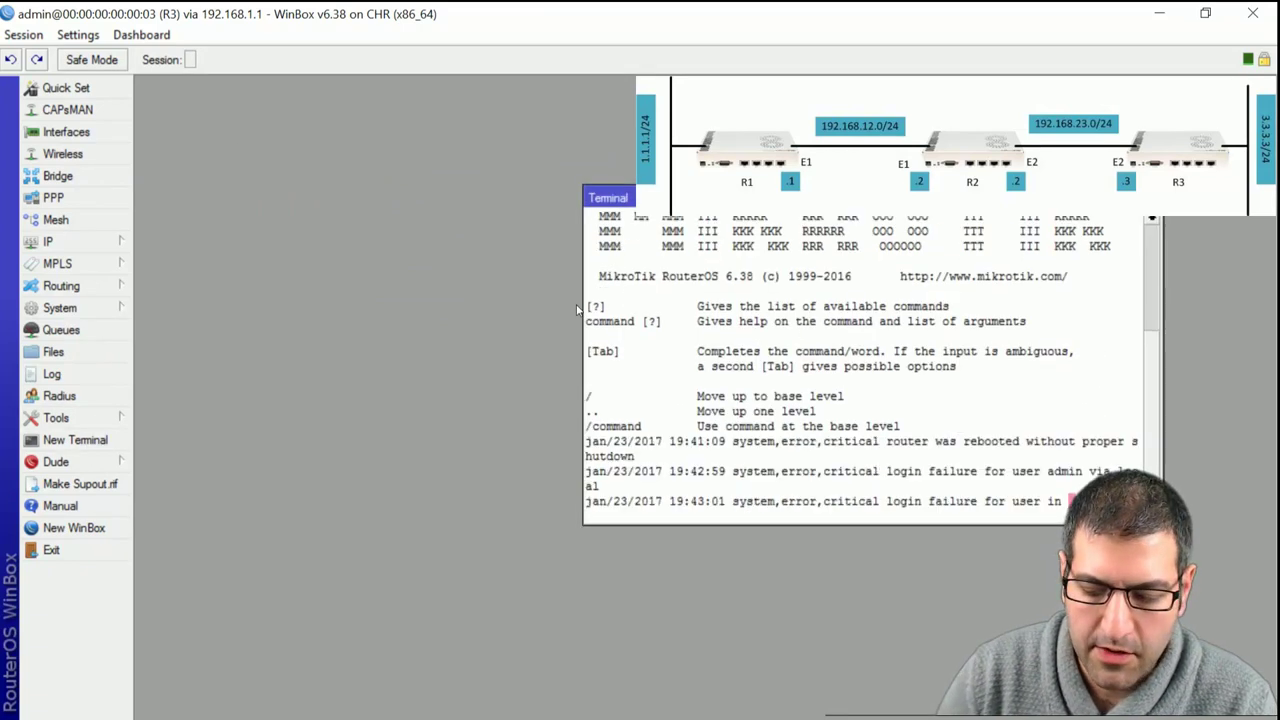
pyautogui.write('ping 1')
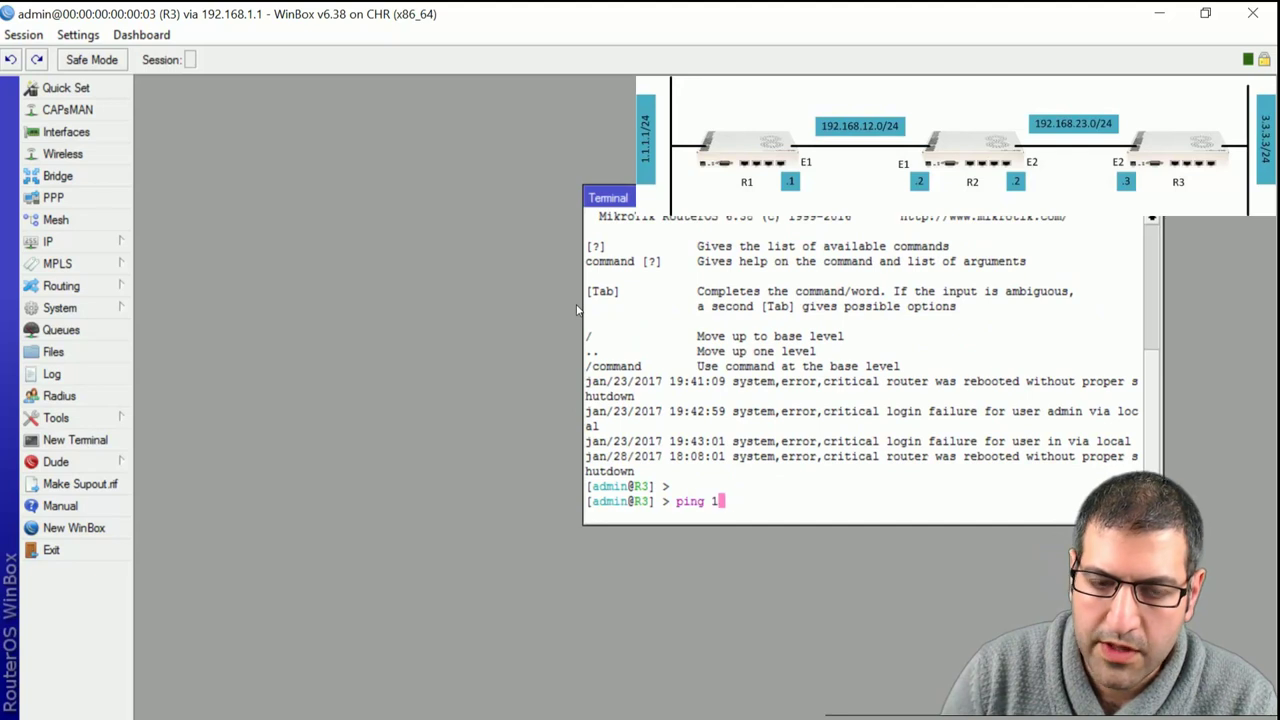
pyautogui.write('.1.1.1.')
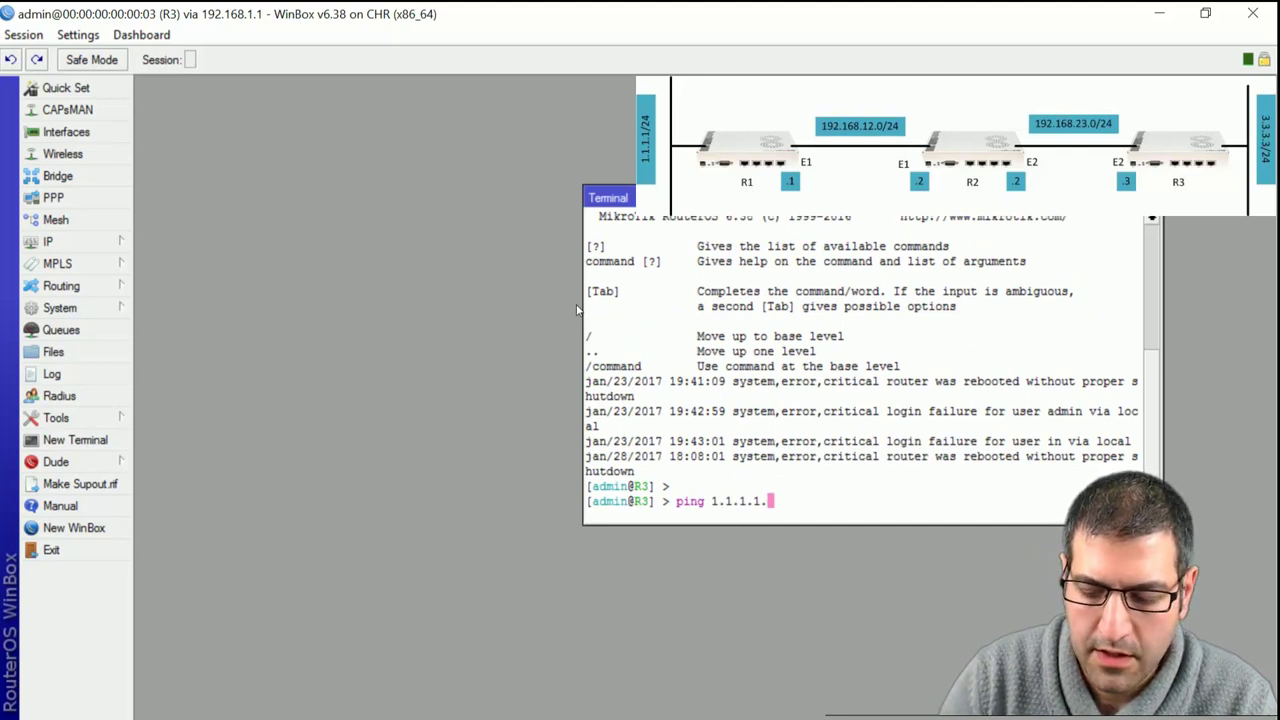
pyautogui.press('BackSpace')
pyautogui.write('src-address=3.3.3.3')
pyautogui.press('Return')
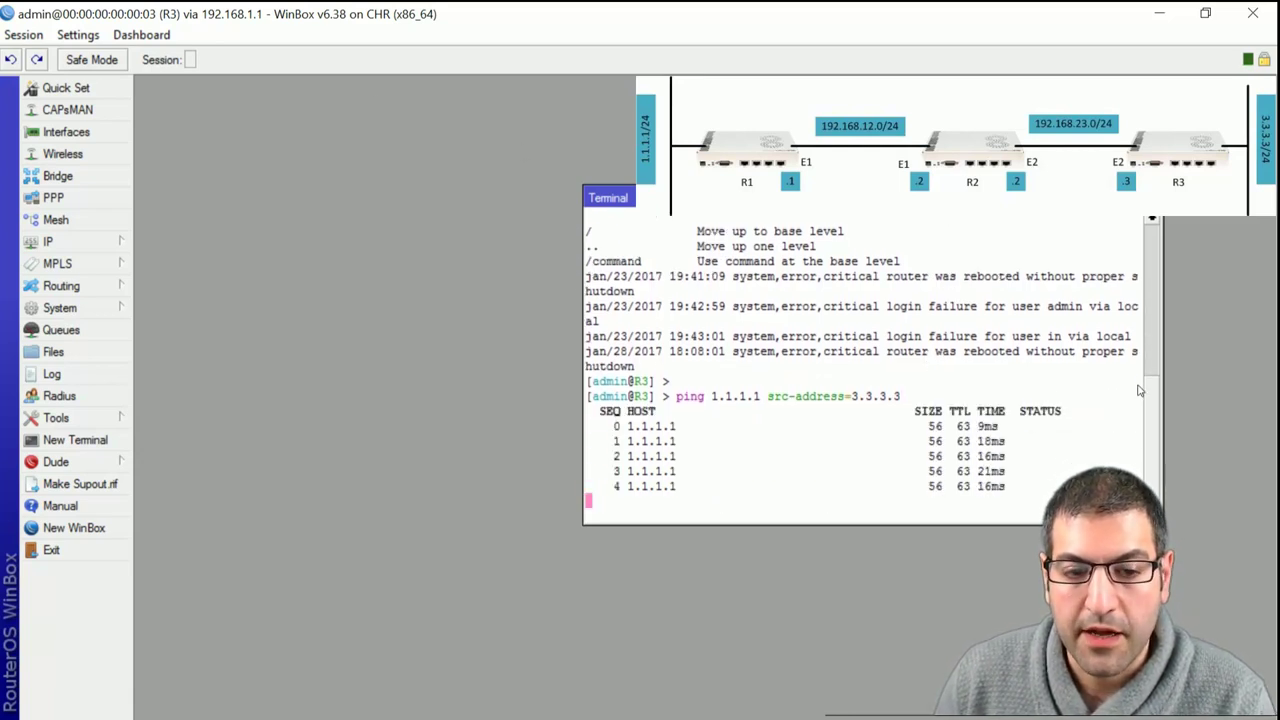
pyautogui.hotkey('ctrl', 'c')
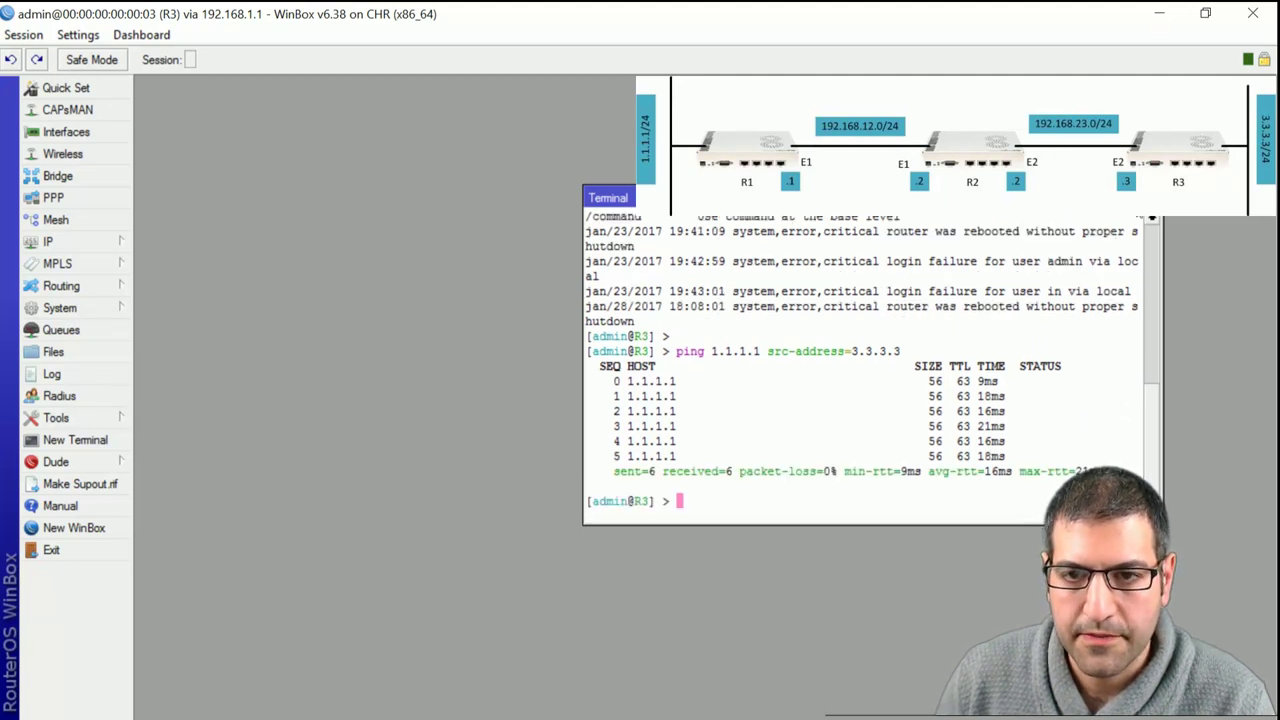
pyautogui.hotkey('ctrl', 'd')
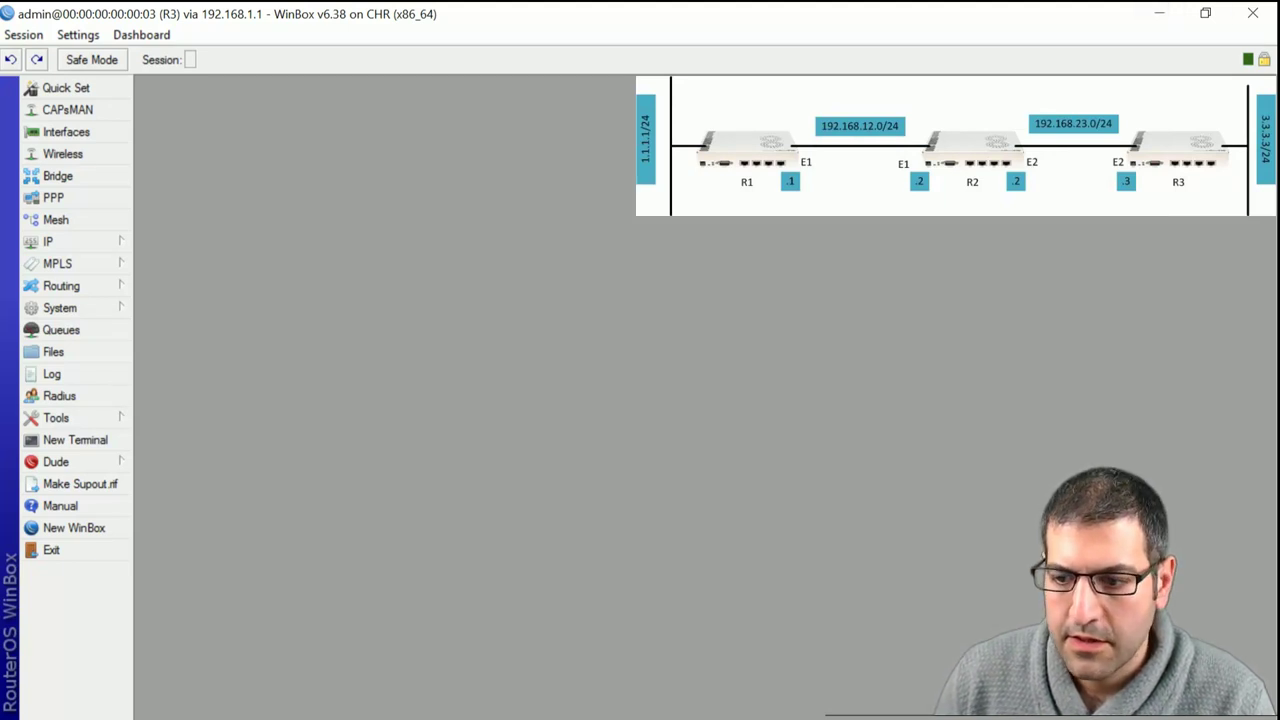
# Switch to the PowerPoint lab slide and tick off item 6, the ping from R1 to 3.3.3.3, with the red pen.
pyautogui.hotkey('alt', 'Tab')
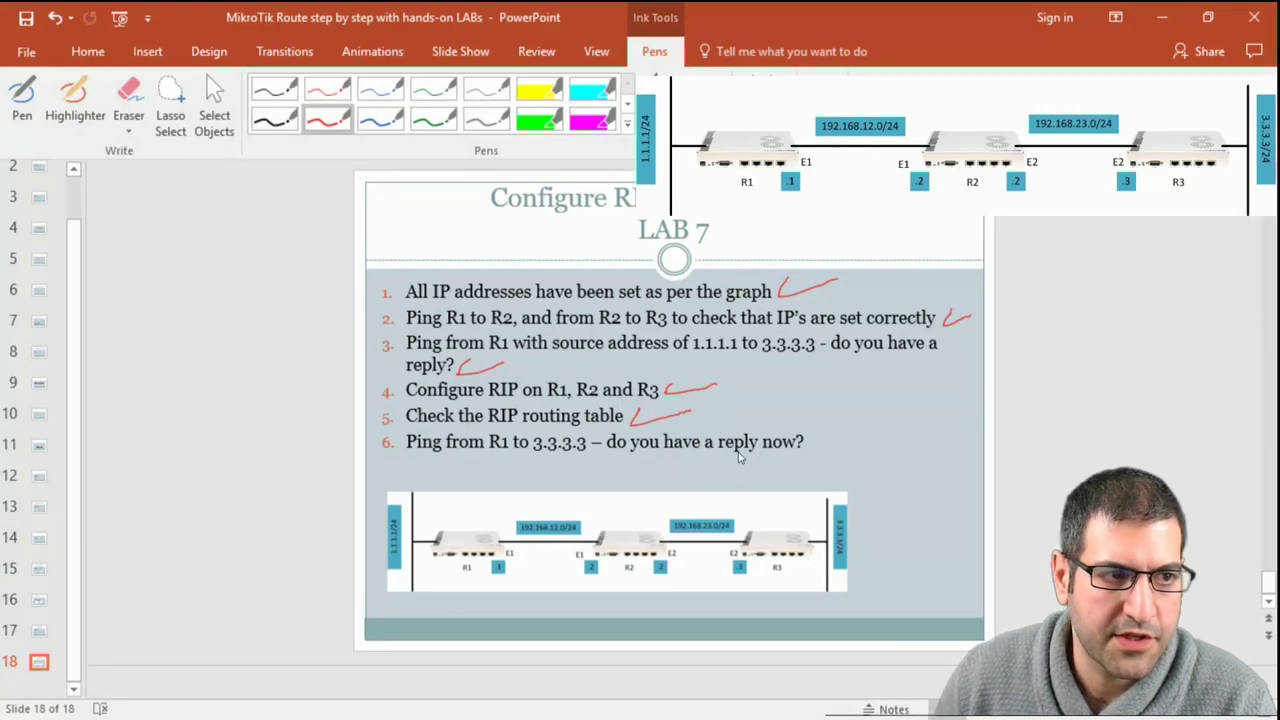
pyautogui.click(12, 80)
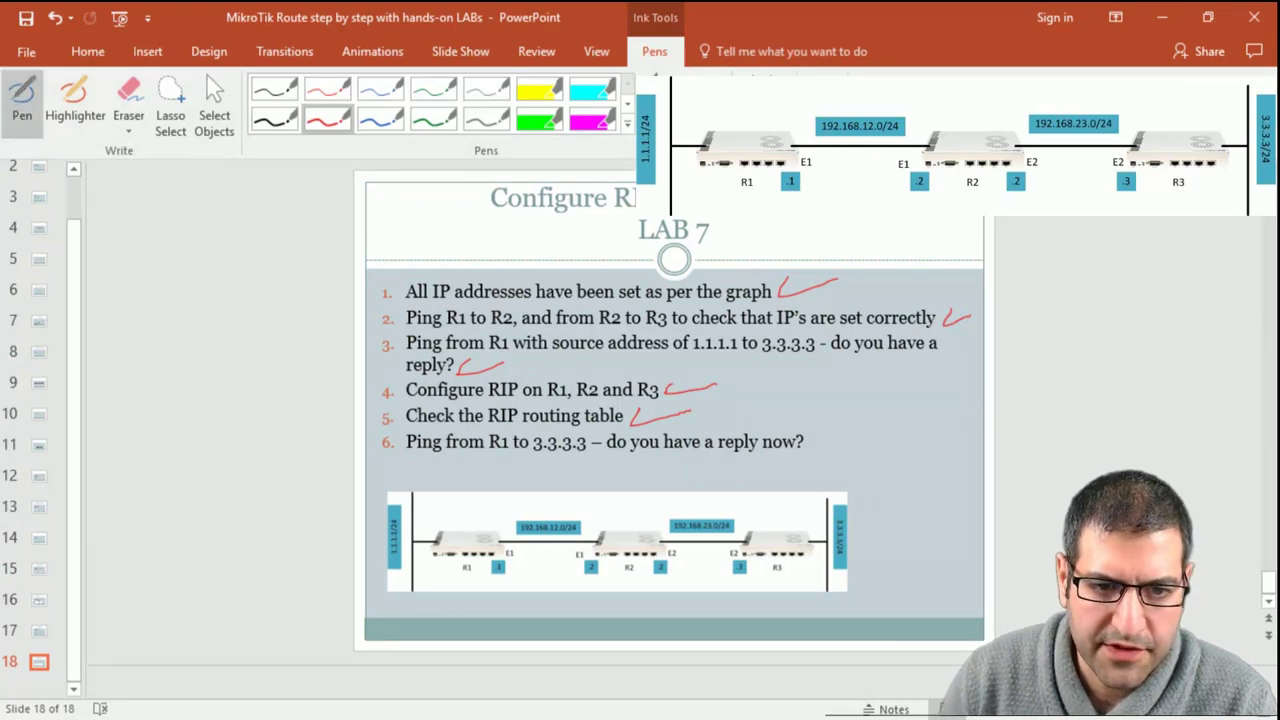
pyautogui.moveTo(813, 440); pyautogui.dragTo(878, 423)
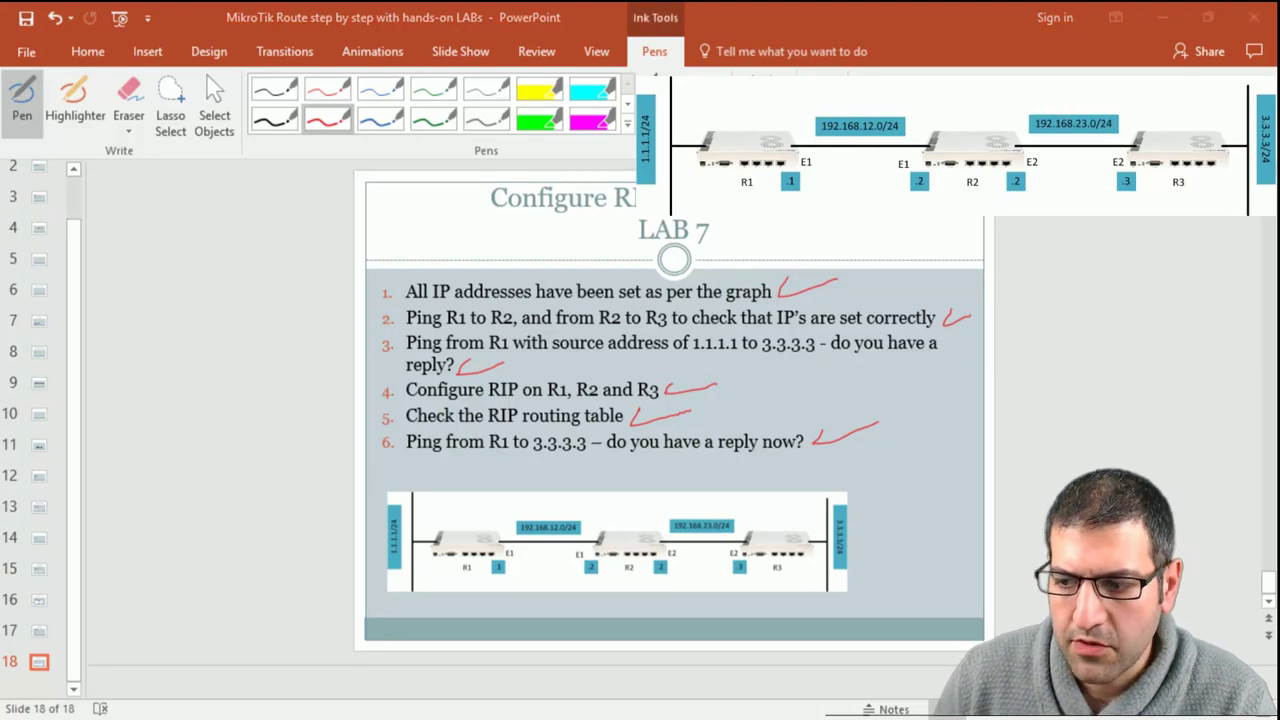
# In R1's WinBox session, open the IP route list and examine the 3.3.3.0/24 route's details, including its distance.
pyautogui.hotkey('alt', 'Tab')
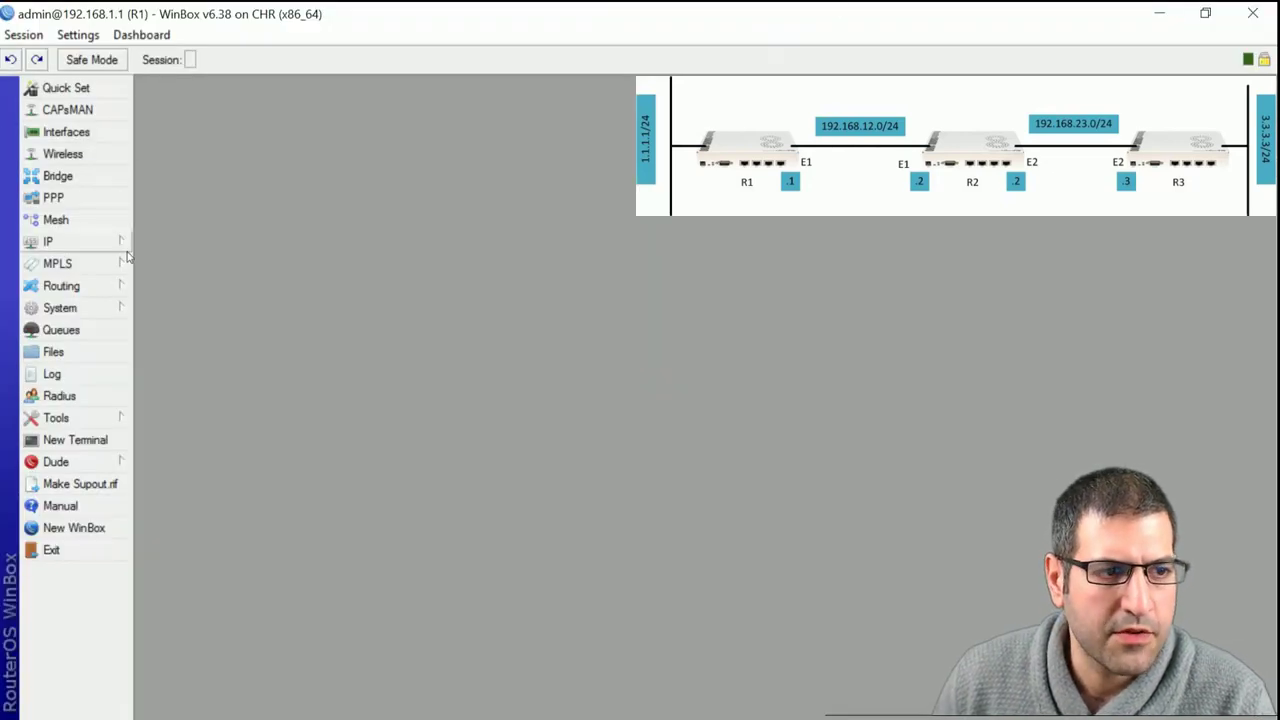
pyautogui.click(79, 240)
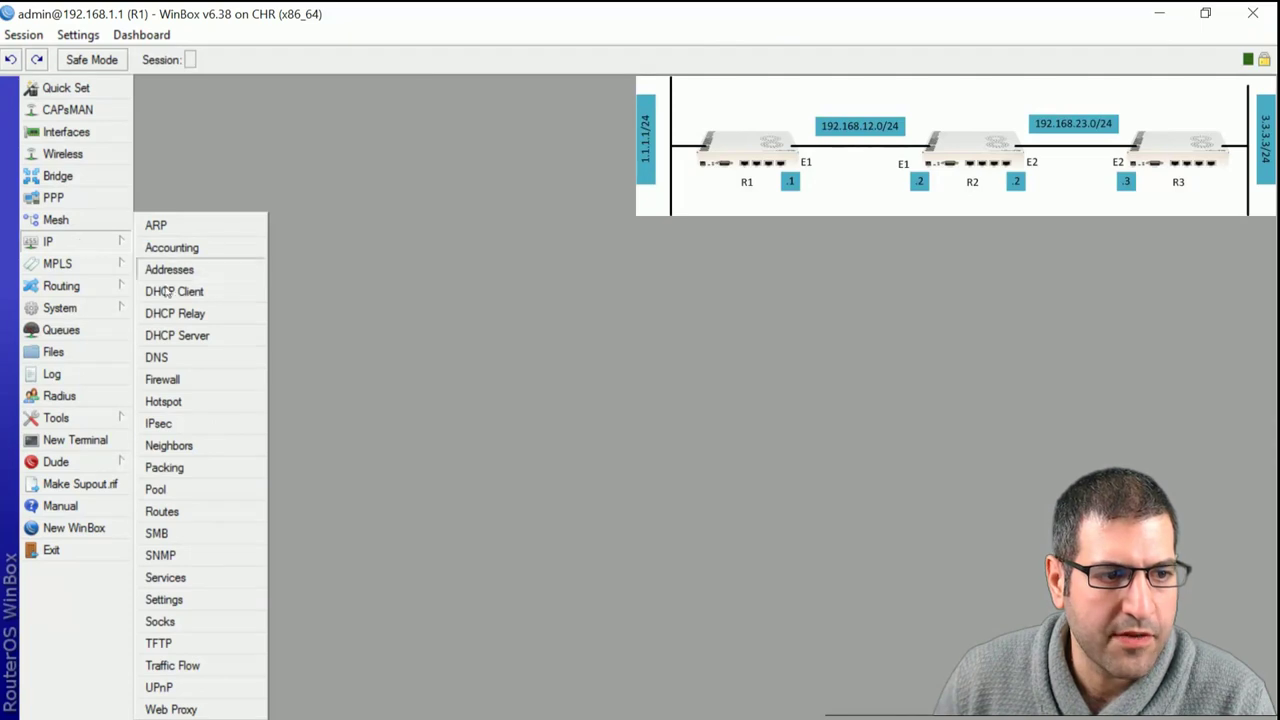
pyautogui.click(205, 511)
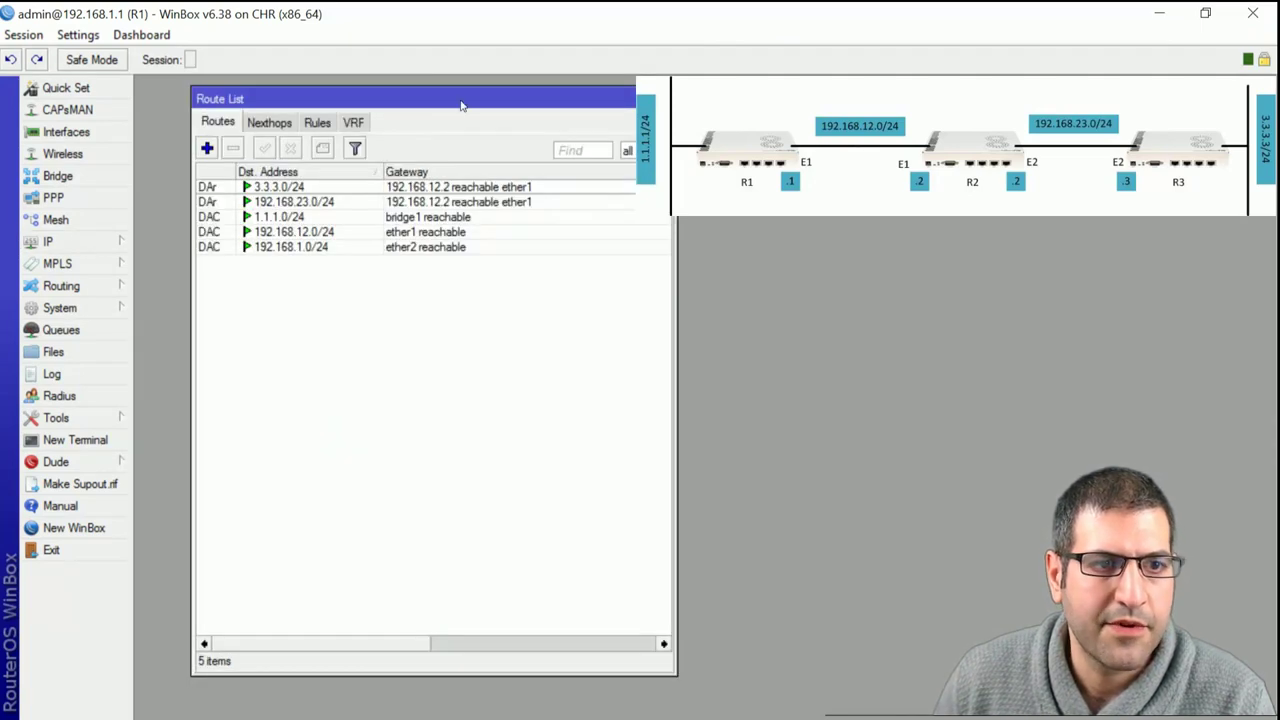
pyautogui.moveTo(461, 98); pyautogui.dragTo(433, 96)
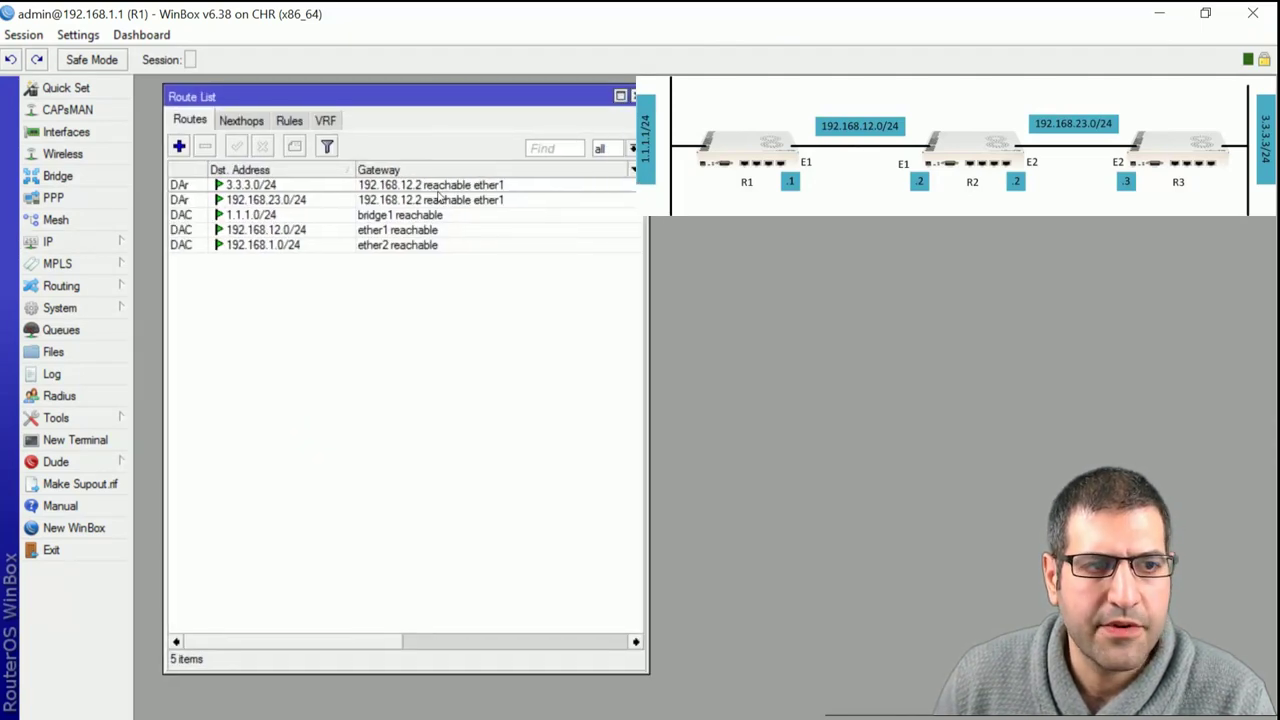
pyautogui.click(184, 187)
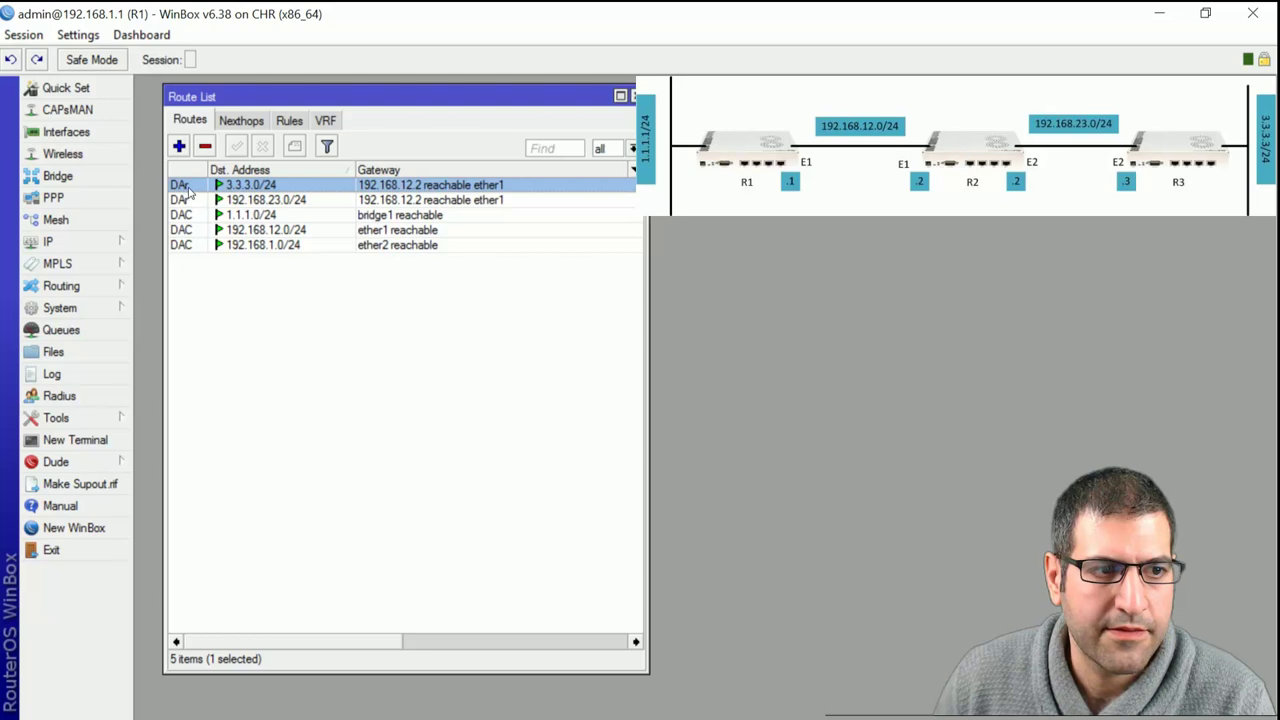
pyautogui.doubleClick(188, 190)
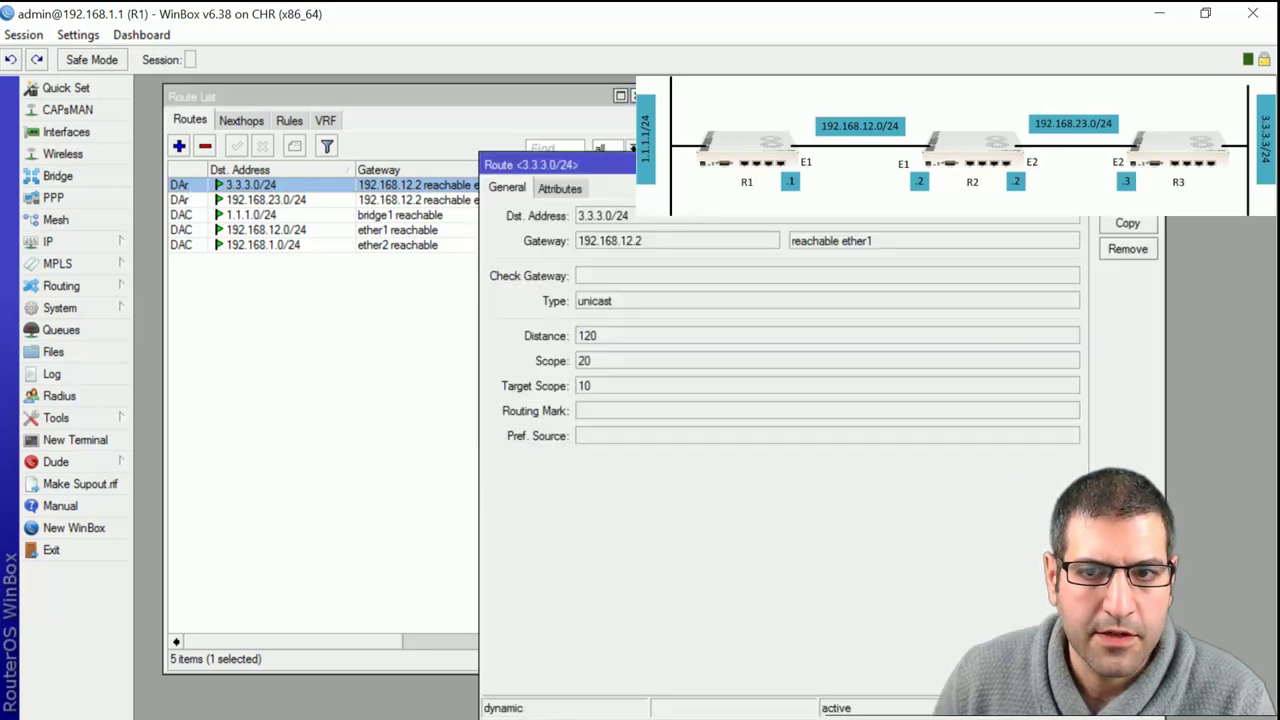
pyautogui.press('Escape')
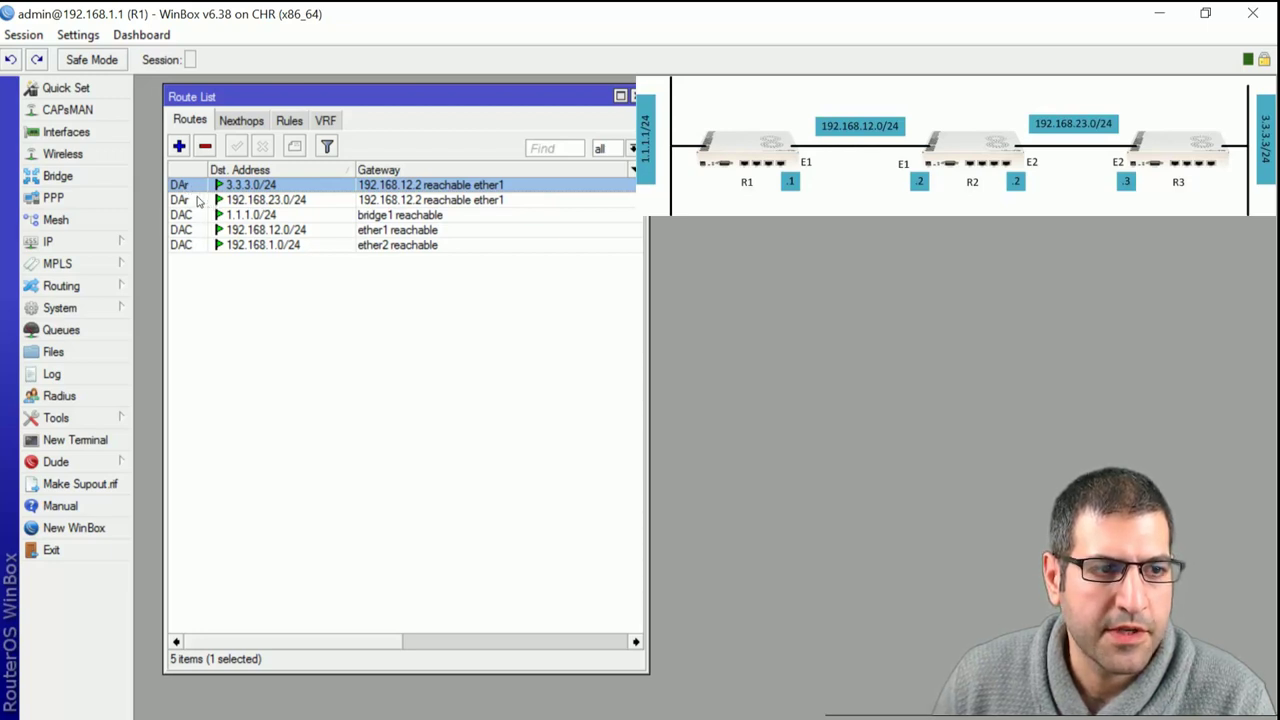
# Examine the flags of the 192.168.23.0/24, 1.1.1.0/24, 192.168.12.0/24 and 192.168.1.0/24 routes in R1's route list.
pyautogui.click(203, 200)
pyautogui.click(203, 215)
pyautogui.click(200, 230)
pyautogui.click(196, 249)
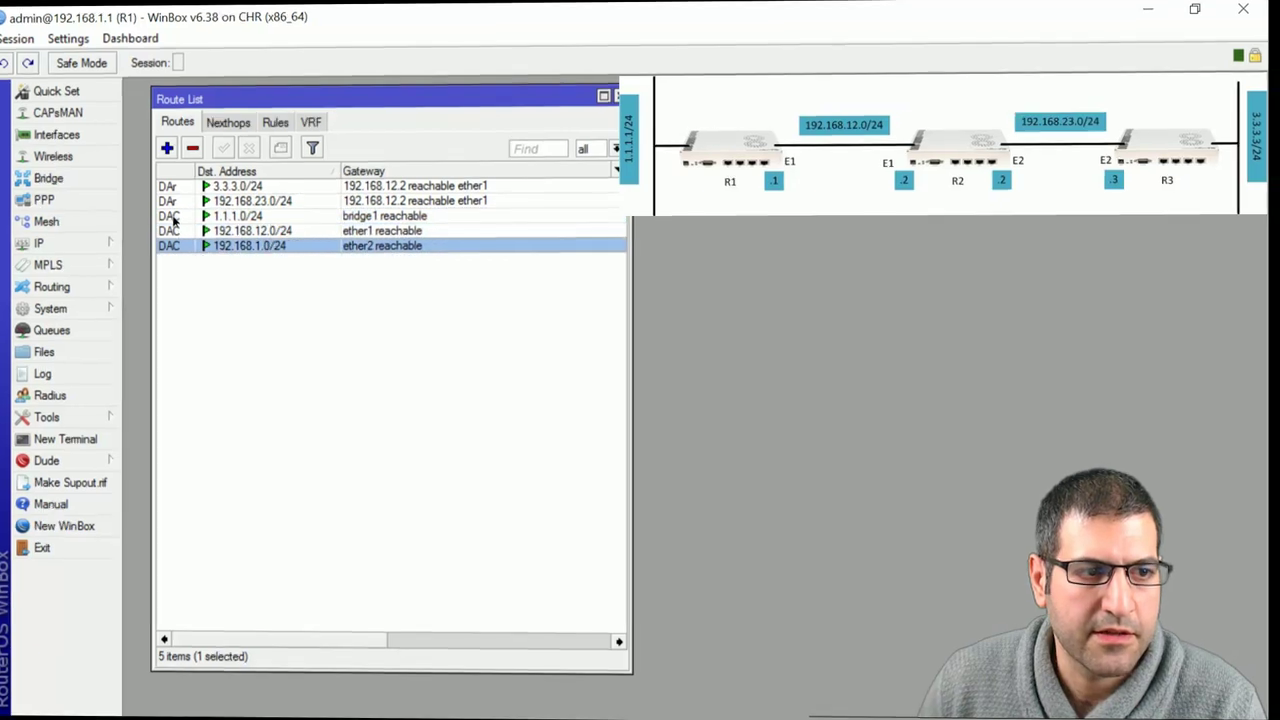